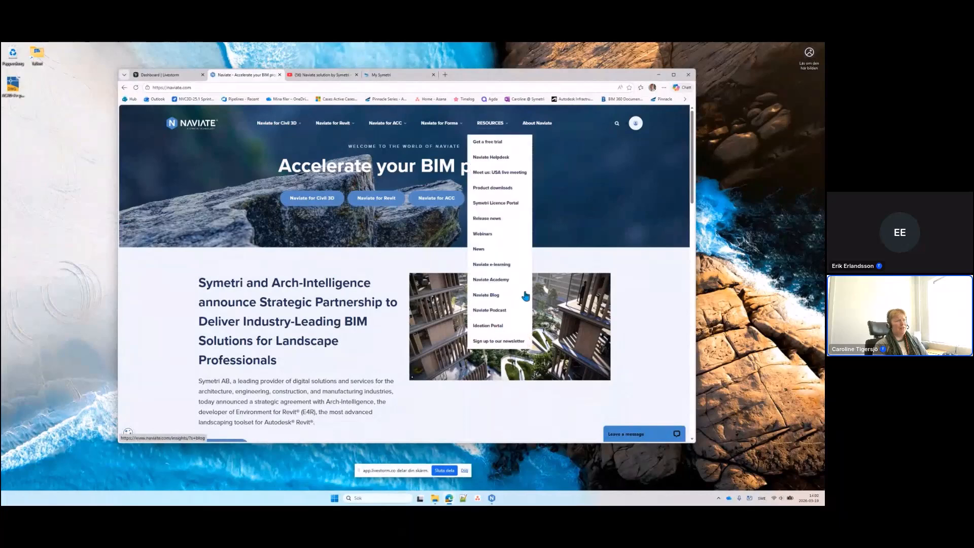
Switch to My Symetri and open its Applications page listing the licensed Naviate products.
{"action": "mouse_move", "coordinate": [439, 120]}
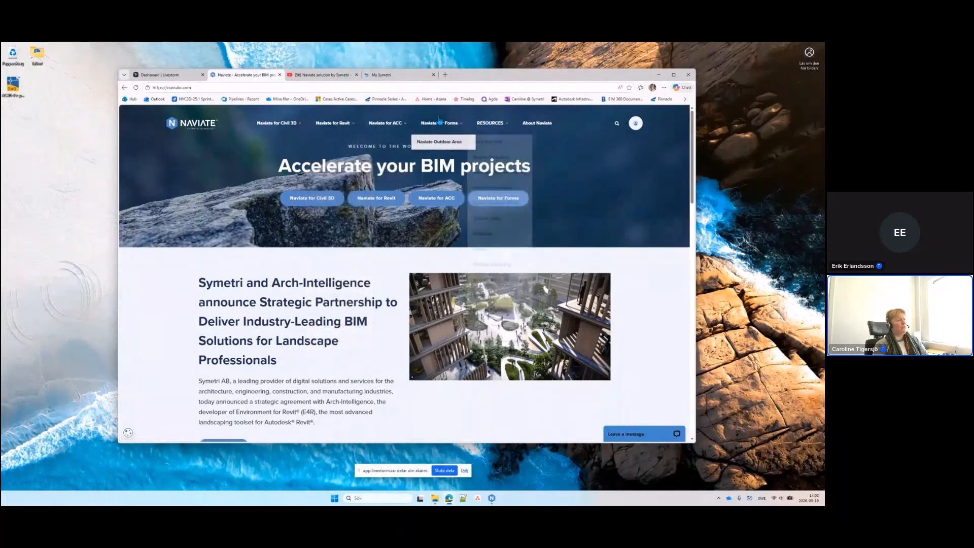
{"action": "left_click", "coordinate": [388, 77]}
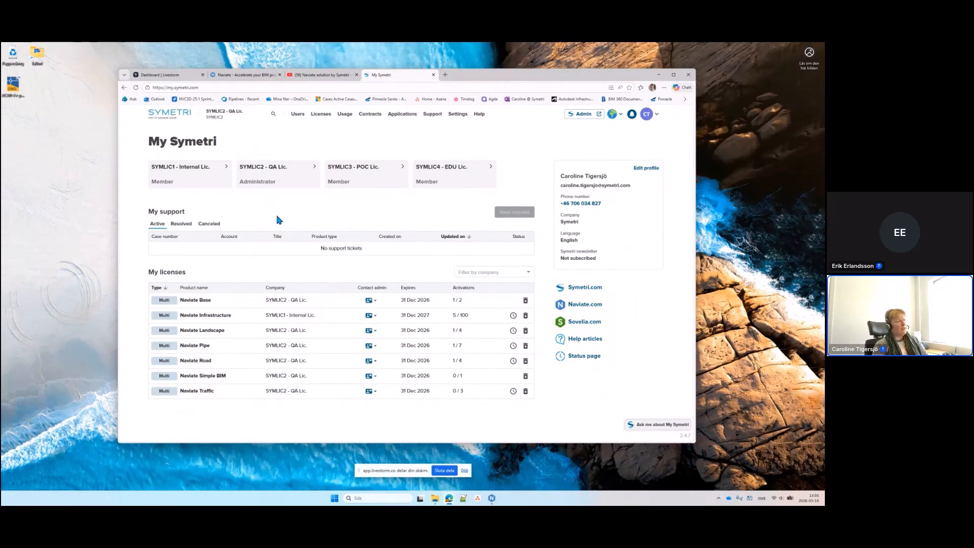
{"action": "left_click", "coordinate": [406, 115]}
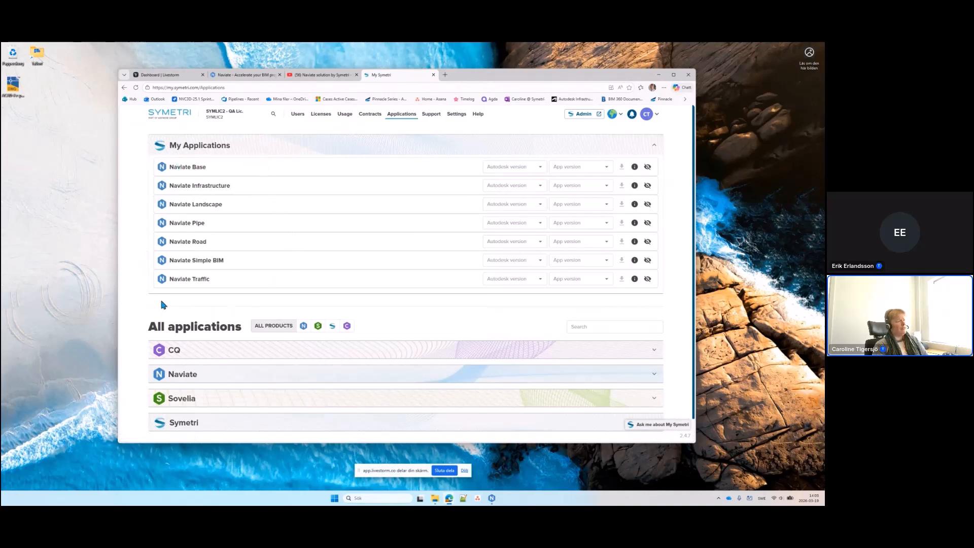
Check the Autodesk version and app version lists for Naviate Landscape.
{"action": "left_click", "coordinate": [541, 205]}
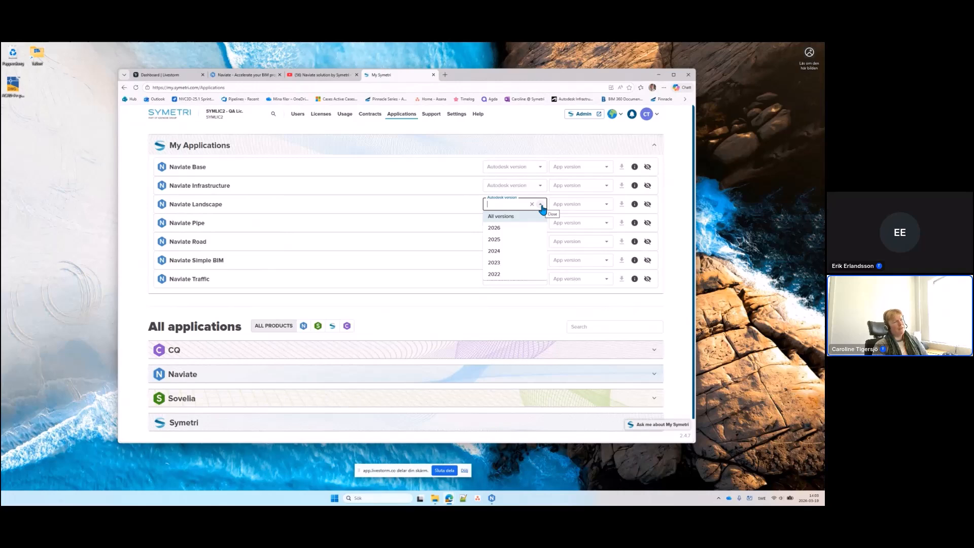
{"action": "left_click", "coordinate": [608, 205]}
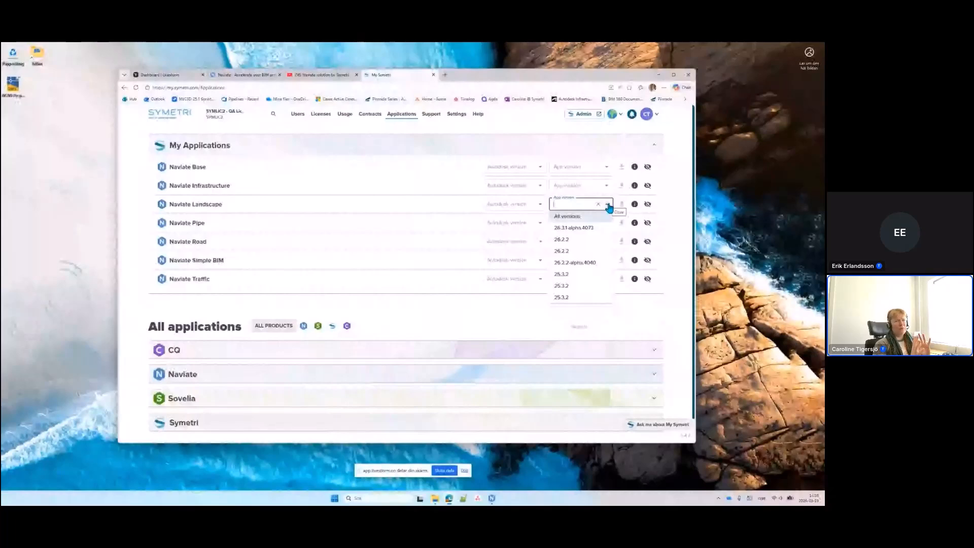
{"action": "left_click", "coordinate": [678, 233]}
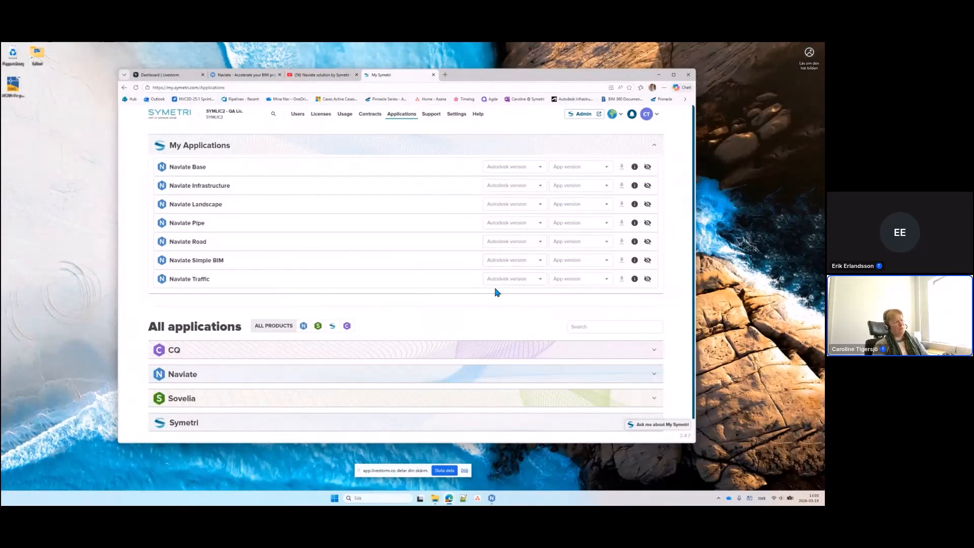
Expand the Symetri group to show Symetri License Toolbox and TFM Manage.
{"action": "scroll", "coordinate": [427, 319], "scroll_direction": "down", "scroll_amount": 1}
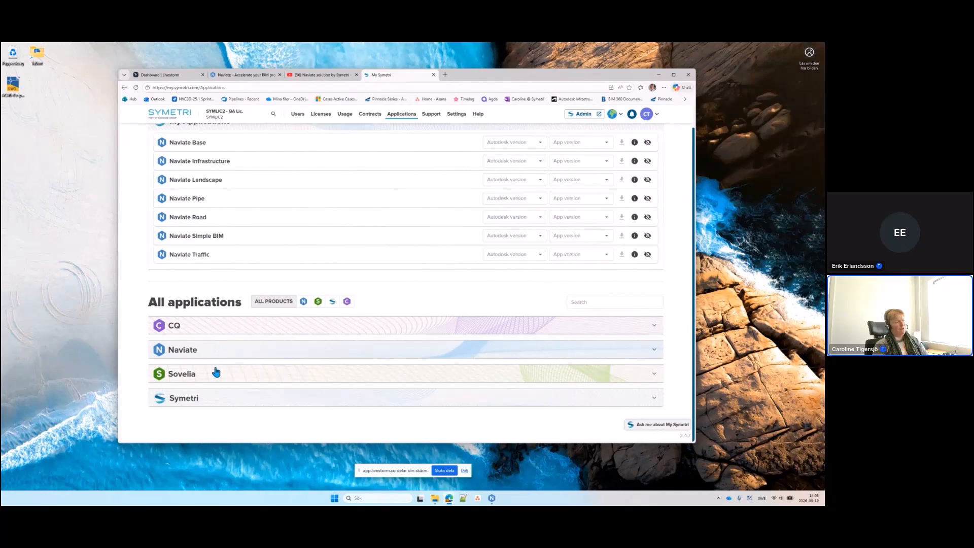
{"action": "left_click", "coordinate": [226, 398]}
{"action": "scroll", "coordinate": [226, 406], "scroll_direction": "down", "scroll_amount": 2}
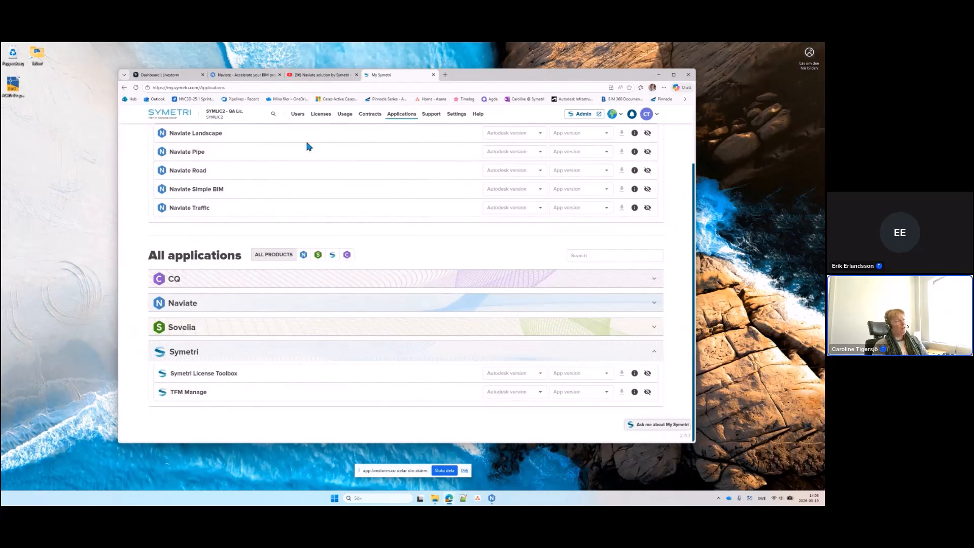
On the Naviate YouTube channel's playlists, open the Naviate for Civil 3D webinar series.
{"action": "left_click", "coordinate": [320, 76]}
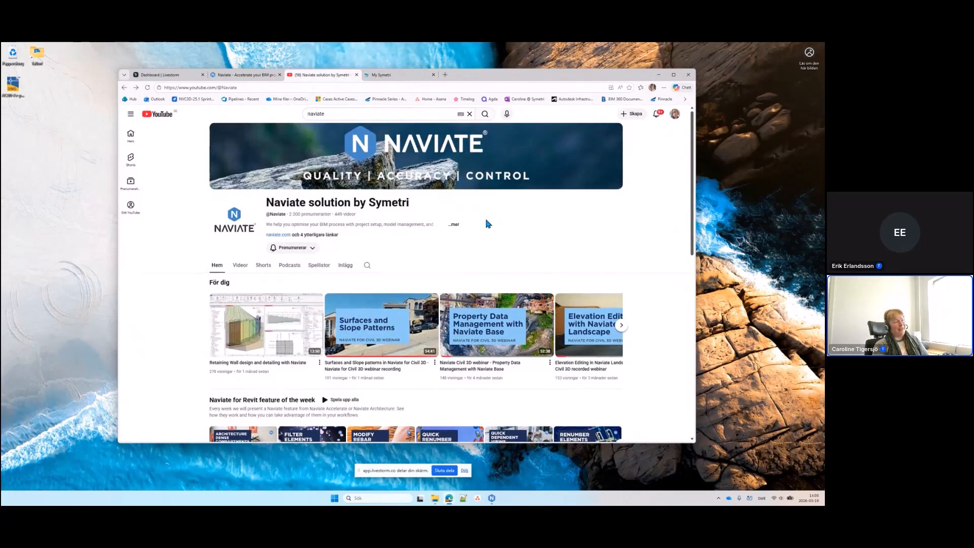
{"action": "scroll", "coordinate": [484, 219], "scroll_direction": "down", "scroll_amount": 2}
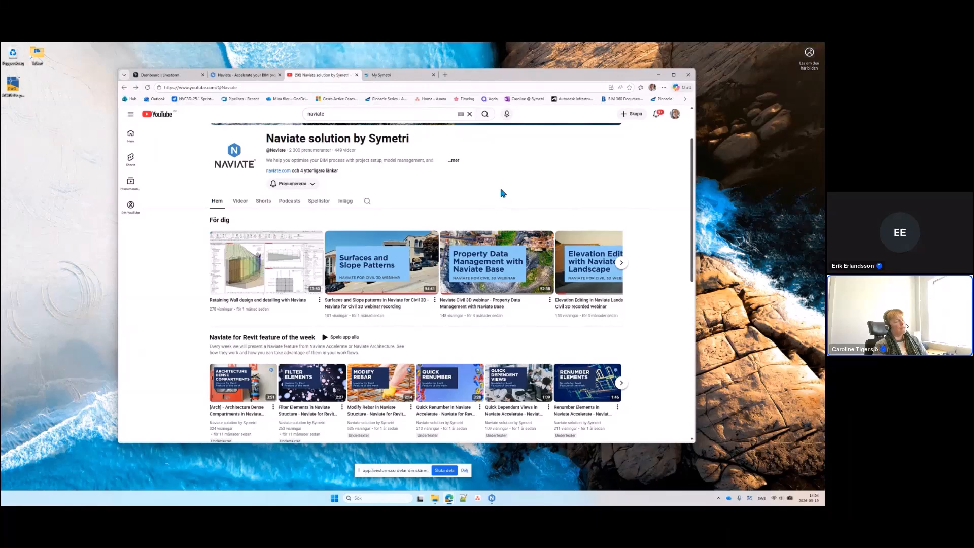
{"action": "left_click", "coordinate": [319, 203]}
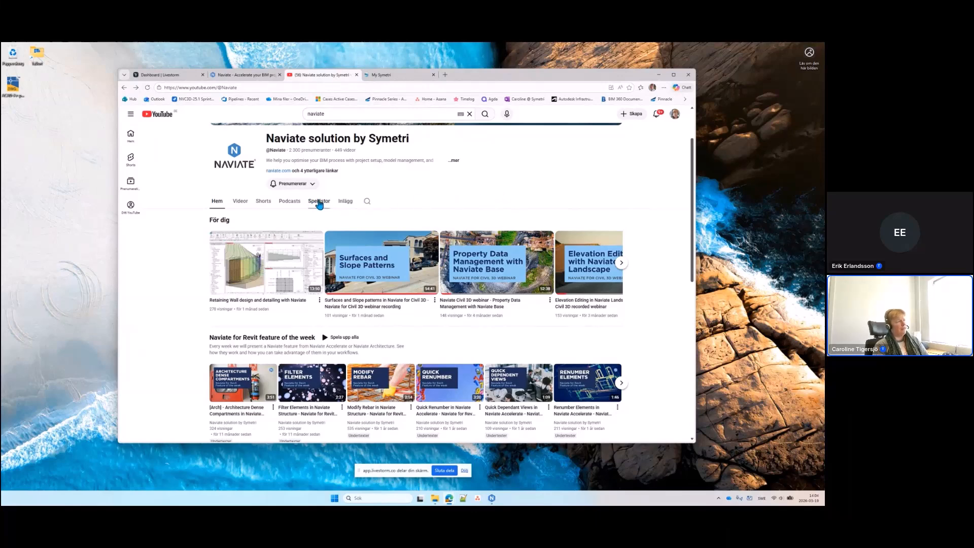
{"action": "scroll", "coordinate": [413, 210], "scroll_direction": "down", "scroll_amount": 2}
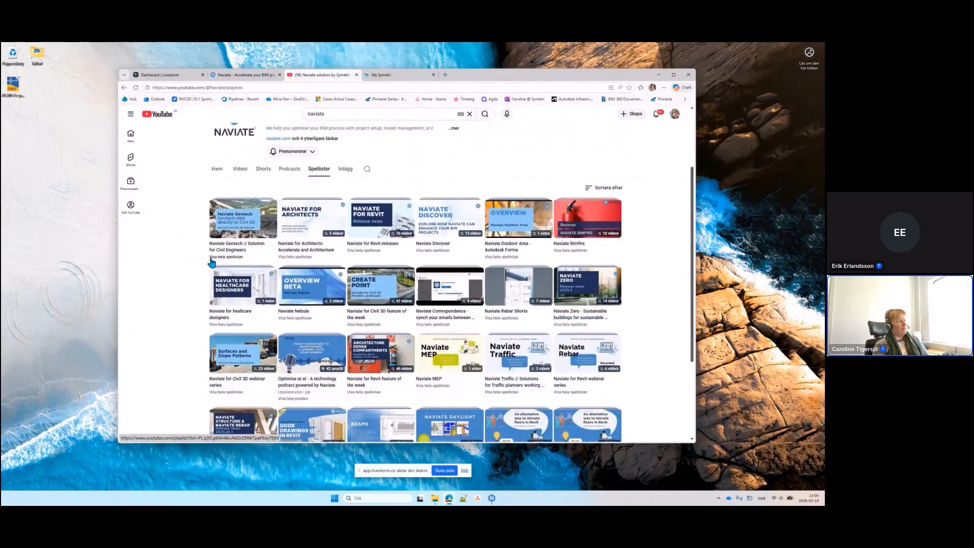
{"action": "scroll", "coordinate": [199, 266], "scroll_direction": "down", "scroll_amount": 1}
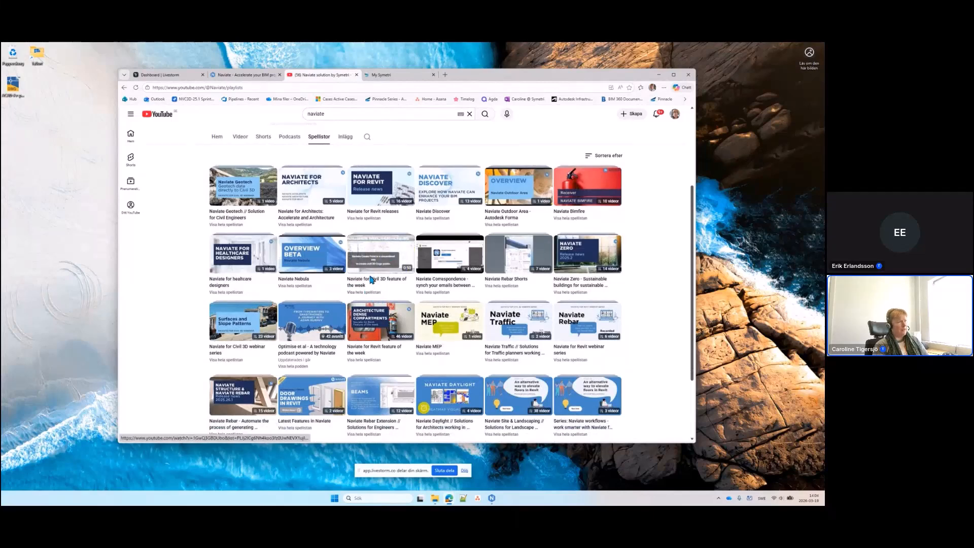
{"action": "left_click", "coordinate": [229, 361]}
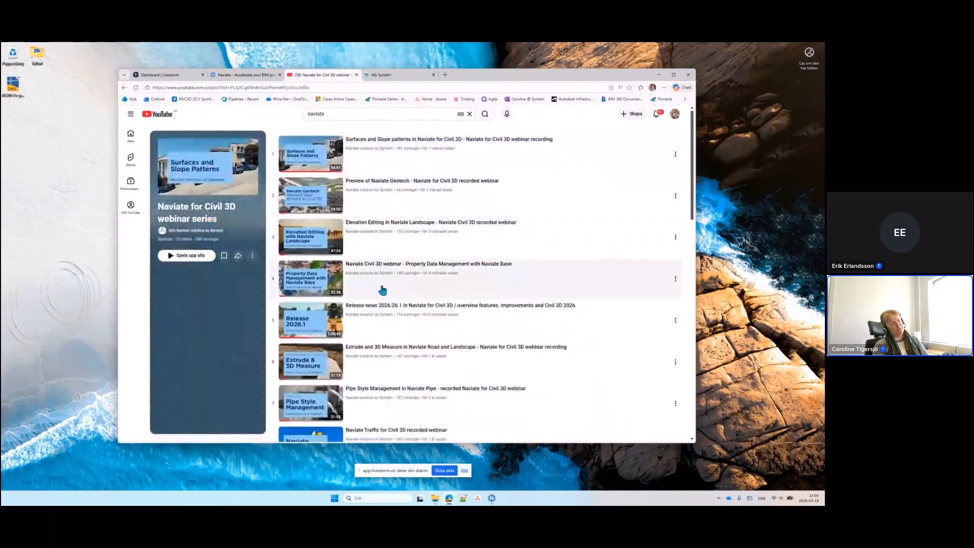
{"action": "scroll", "coordinate": [491, 384], "scroll_direction": "down", "scroll_amount": 1}
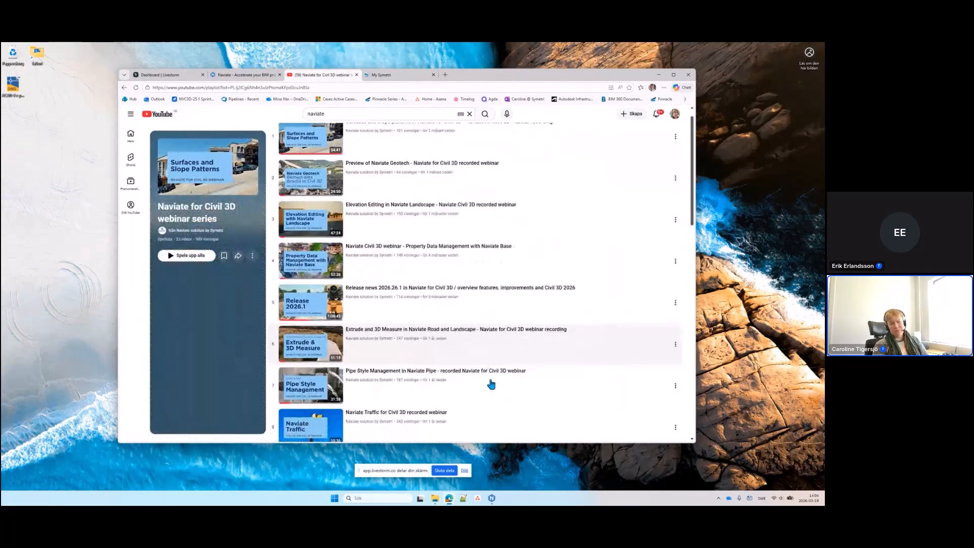
{"action": "scroll", "coordinate": [492, 384], "scroll_direction": "down", "scroll_amount": 10}
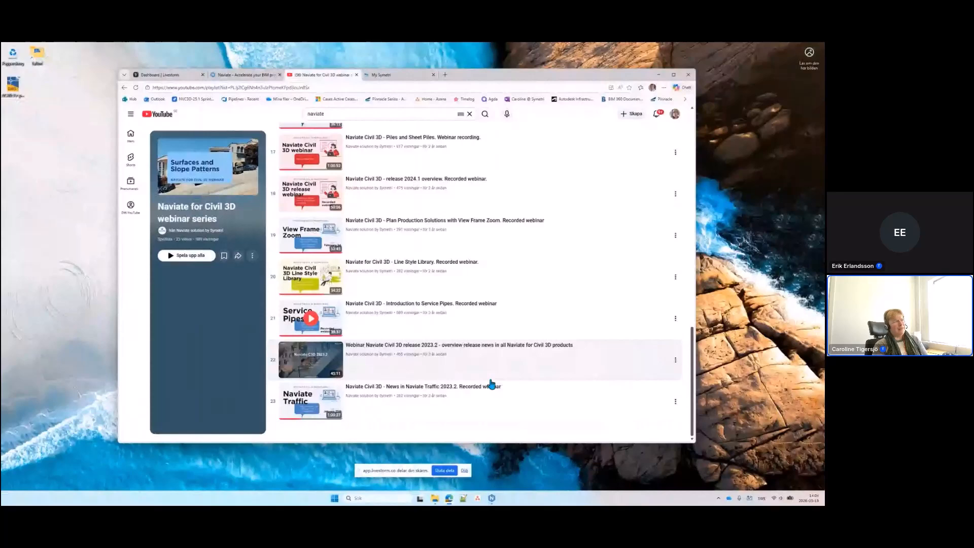
{"action": "scroll", "coordinate": [490, 370], "scroll_direction": "up", "scroll_amount": 20}
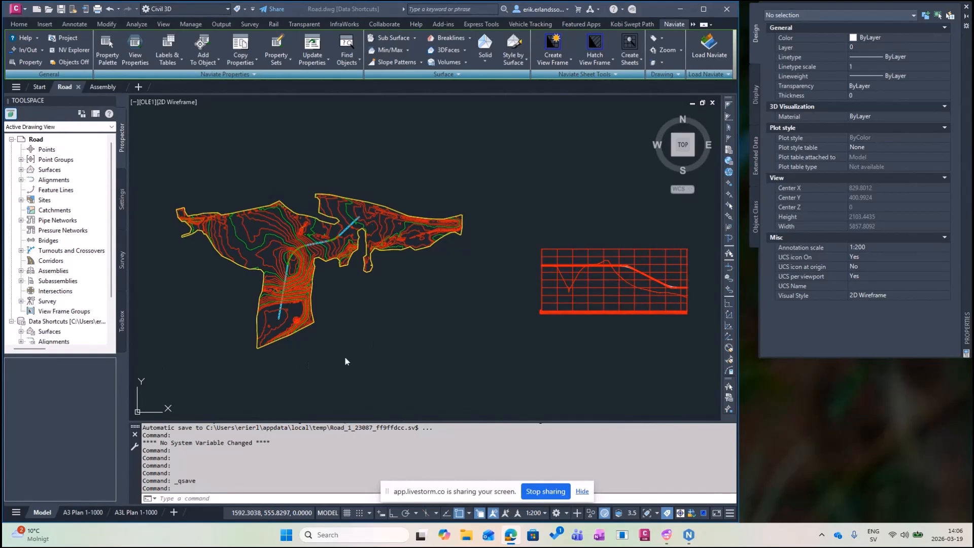
Switch Civil 3D from Road.dwg to the Assembly.dwg drawing with the road cross-section.
{"action": "left_click", "coordinate": [374, 332]}
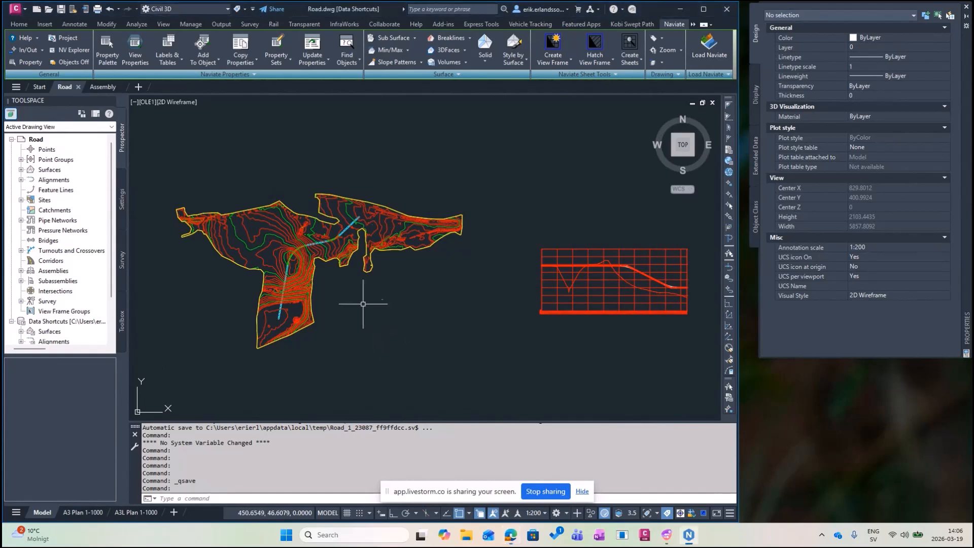
{"action": "mouse_move", "coordinate": [103, 89]}
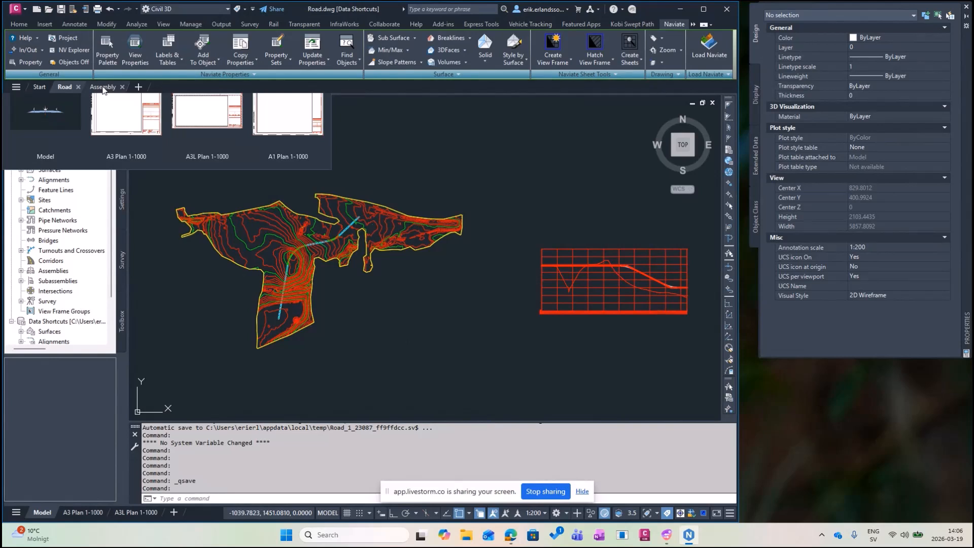
{"action": "left_click", "coordinate": [103, 88]}
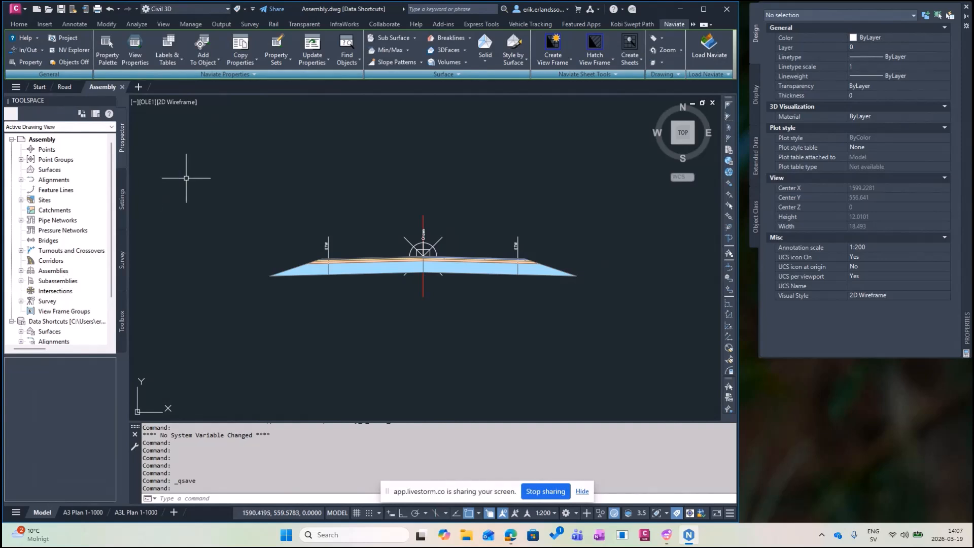
Set Webinar Project as the data shortcut project and create its Assemblies-NV assembly folder.
{"action": "left_click", "coordinate": [73, 39]}
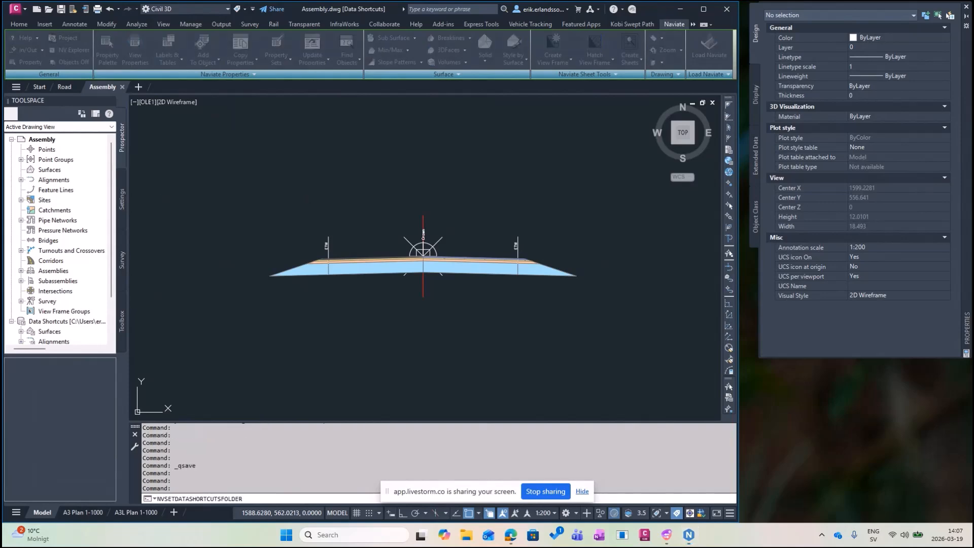
{"action": "left_click_drag", "start_coordinate": [541, 215], "coordinate": [350, 140]}
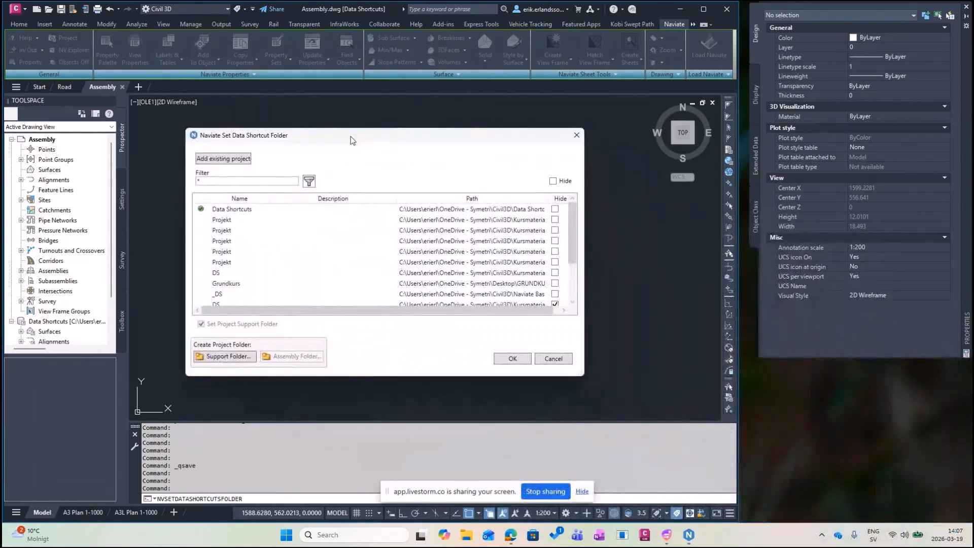
{"action": "scroll", "coordinate": [278, 231], "scroll_direction": "down", "scroll_amount": 1}
{"action": "scroll", "coordinate": [278, 231], "scroll_direction": "down", "scroll_amount": 1}
{"action": "left_click", "coordinate": [279, 272]}
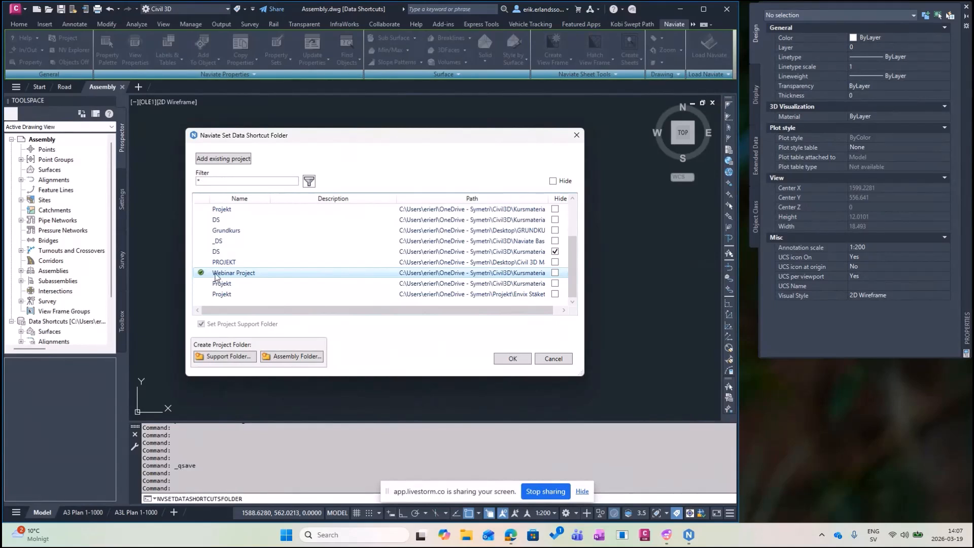
{"action": "left_click", "coordinate": [291, 355]}
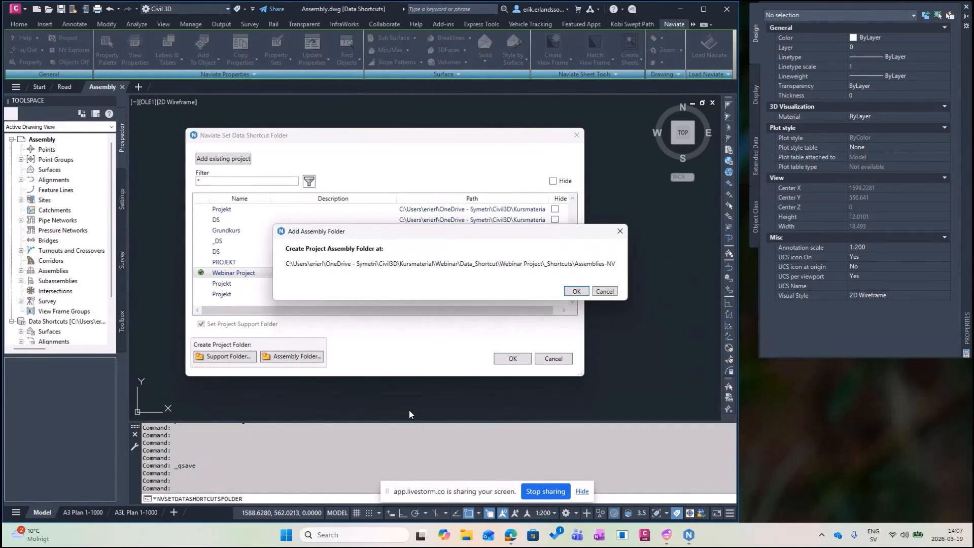
{"action": "left_click", "coordinate": [576, 292]}
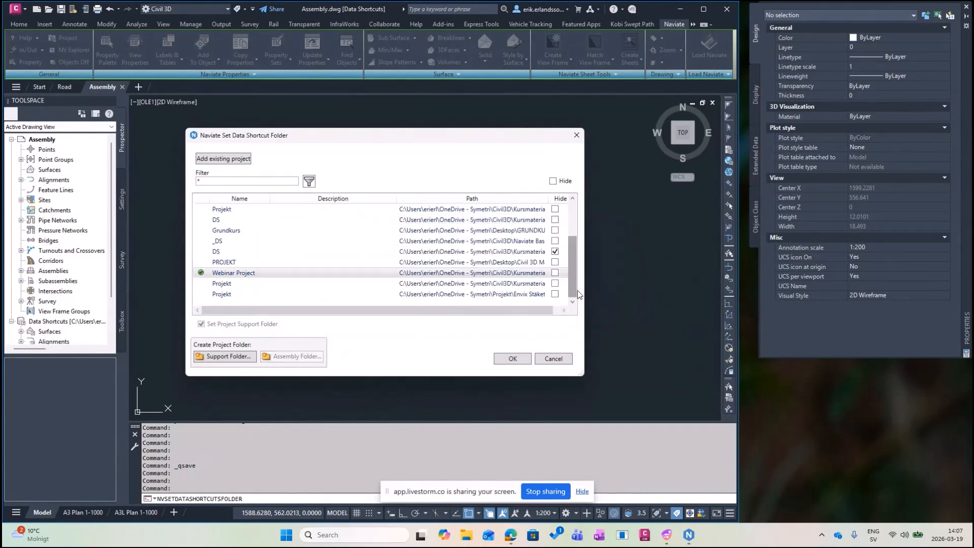
{"action": "left_click", "coordinate": [513, 359]}
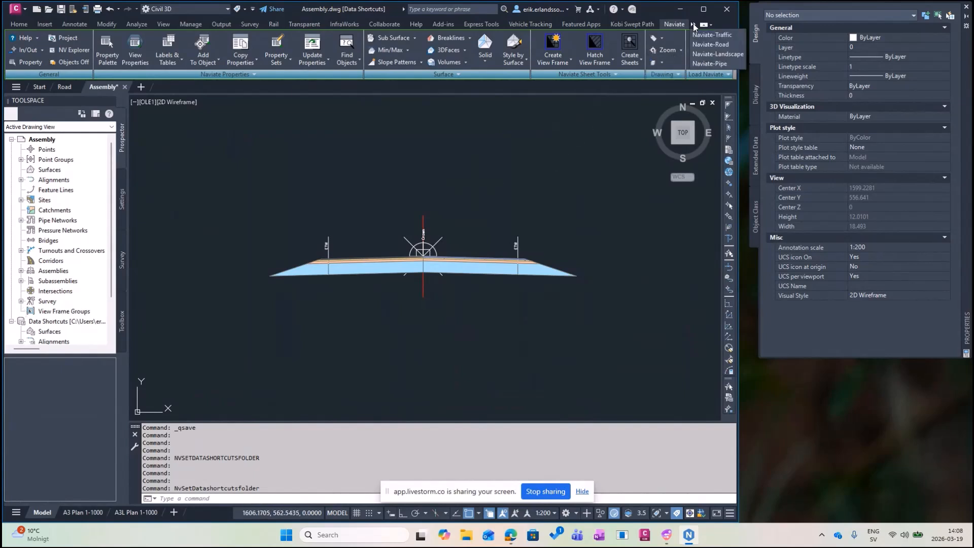
Load the Naviate road design tools and browse the Kantsten and Dike subassembly libraries.
{"action": "left_click", "coordinate": [708, 51]}
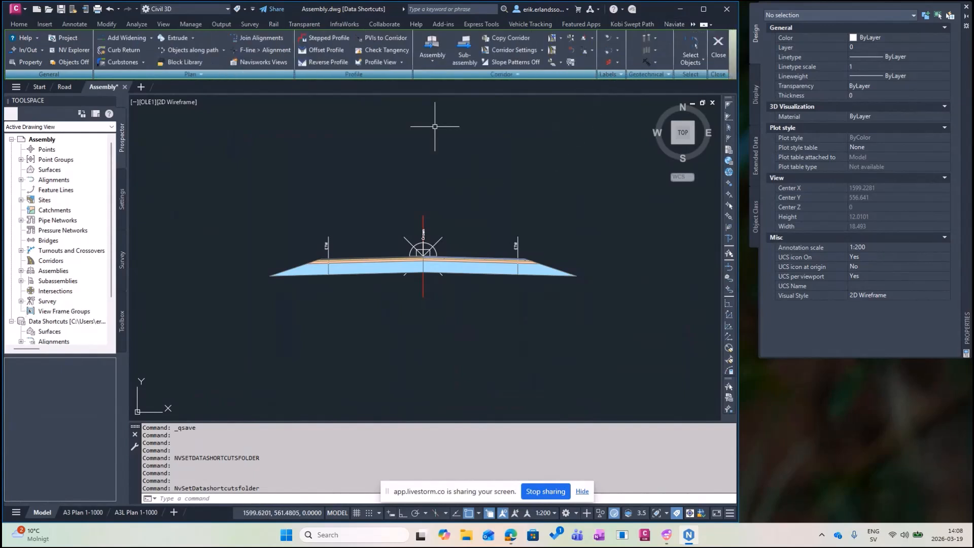
{"action": "left_click", "coordinate": [468, 41]}
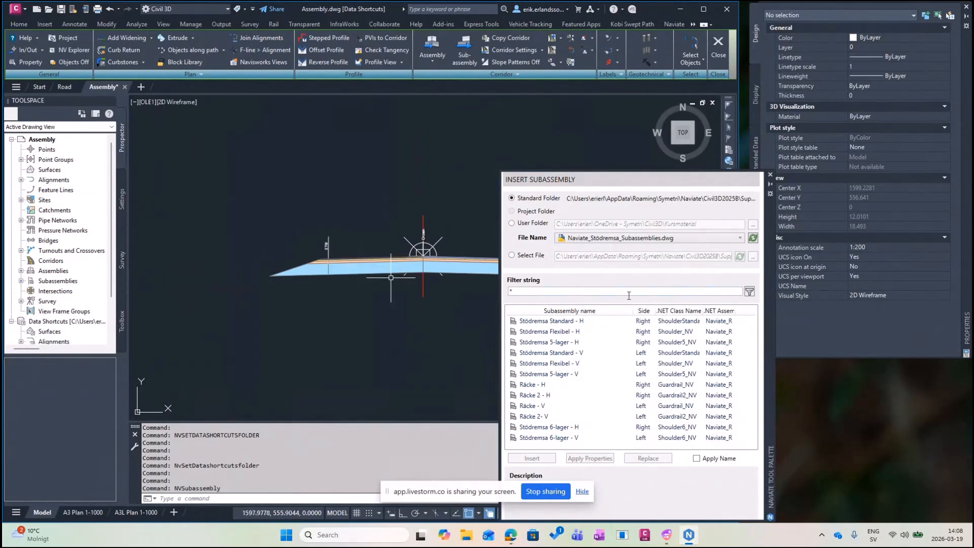
{"action": "left_click", "coordinate": [730, 240]}
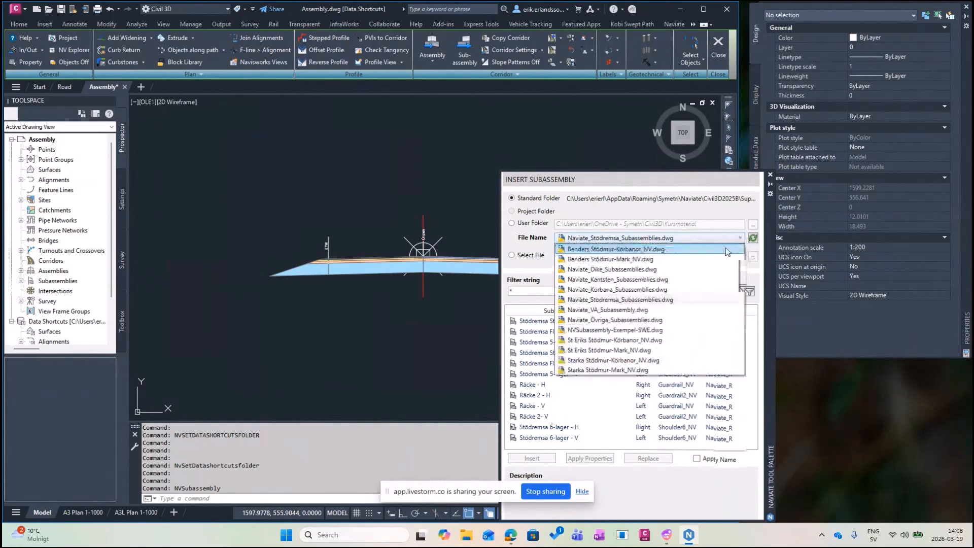
{"action": "left_click", "coordinate": [630, 280]}
{"action": "scroll", "coordinate": [647, 350], "scroll_direction": "down", "scroll_amount": 2}
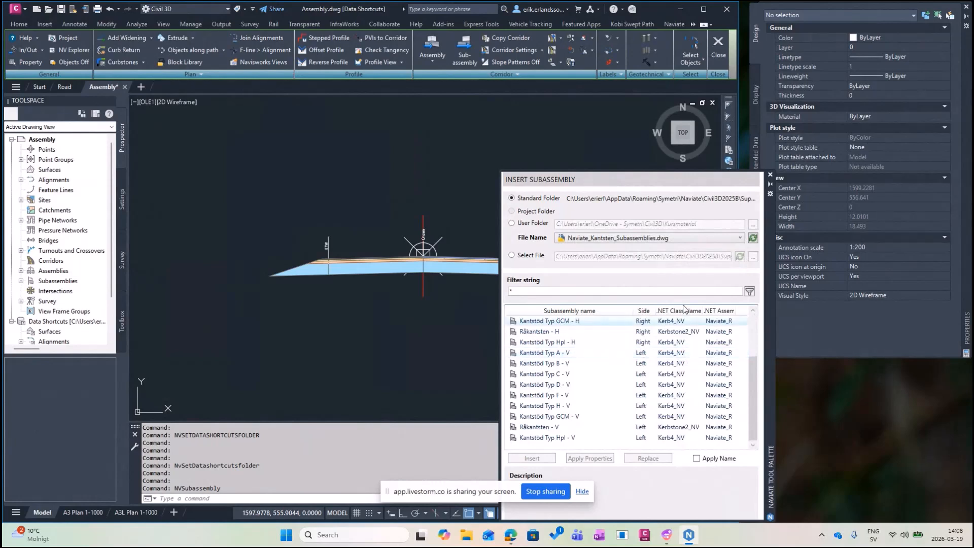
{"action": "left_click", "coordinate": [634, 238]}
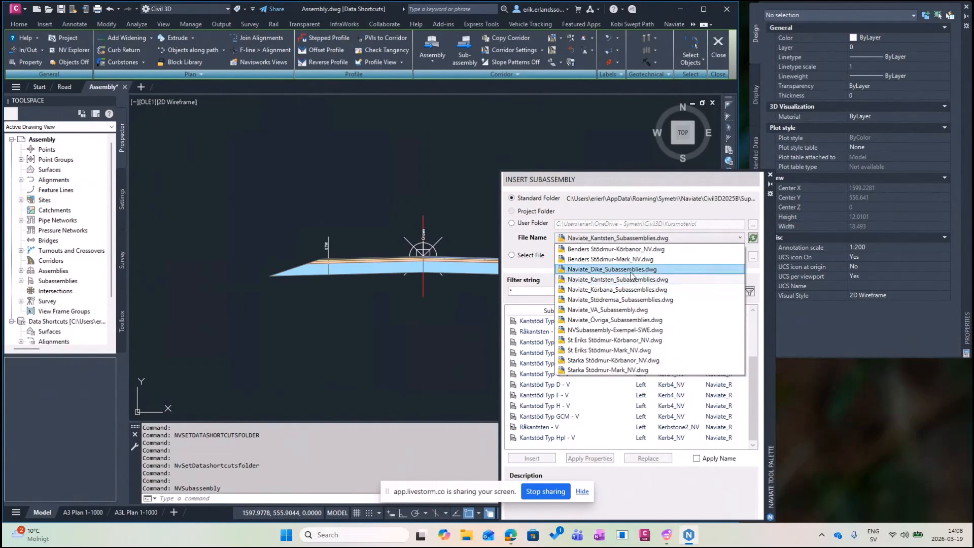
{"action": "left_click", "coordinate": [631, 272]}
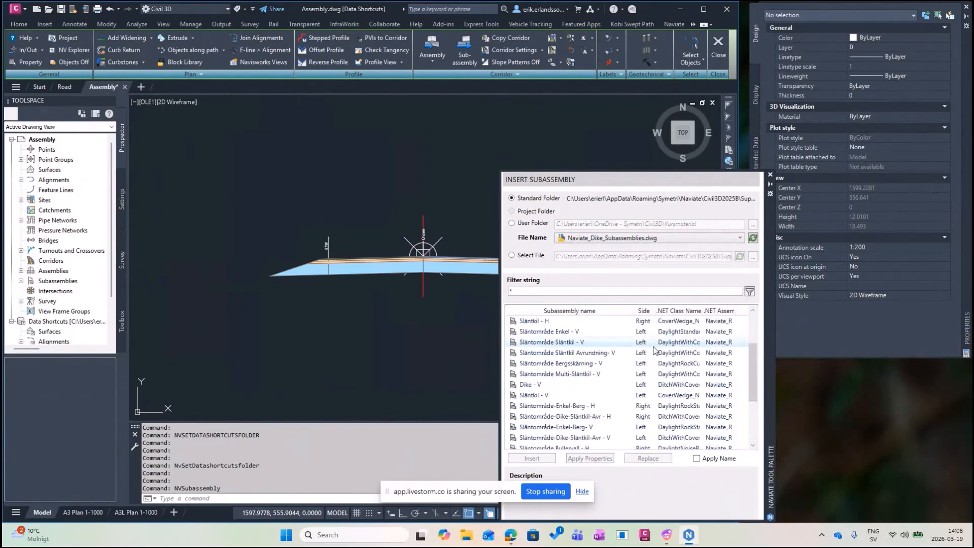
{"action": "scroll", "coordinate": [655, 350], "scroll_direction": "down", "scroll_amount": 5}
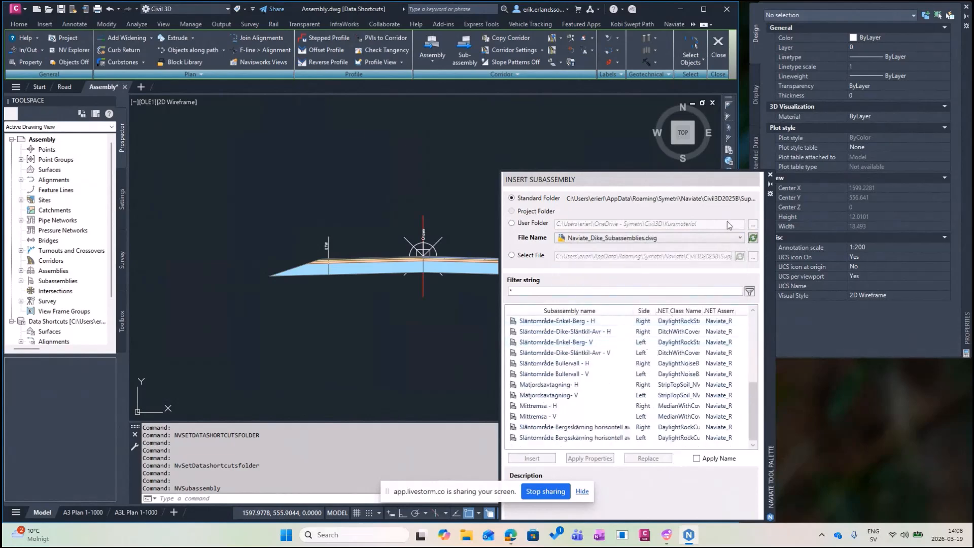
Add a Körbana 6-lager Flexibel - H lane from Naviate_Körbana_Subassemblies.dwg to the assembly's right side.
{"action": "left_click", "coordinate": [739, 238]}
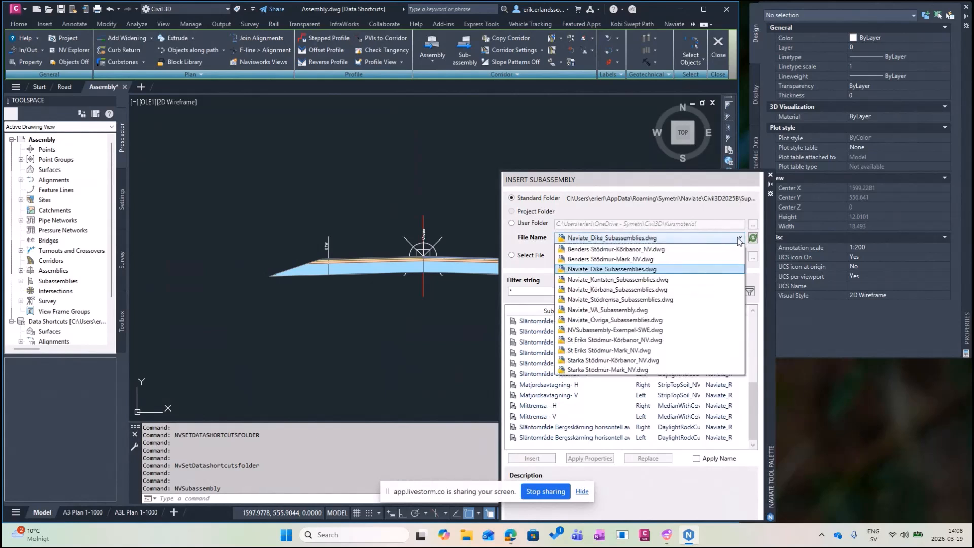
{"action": "left_click", "coordinate": [624, 290]}
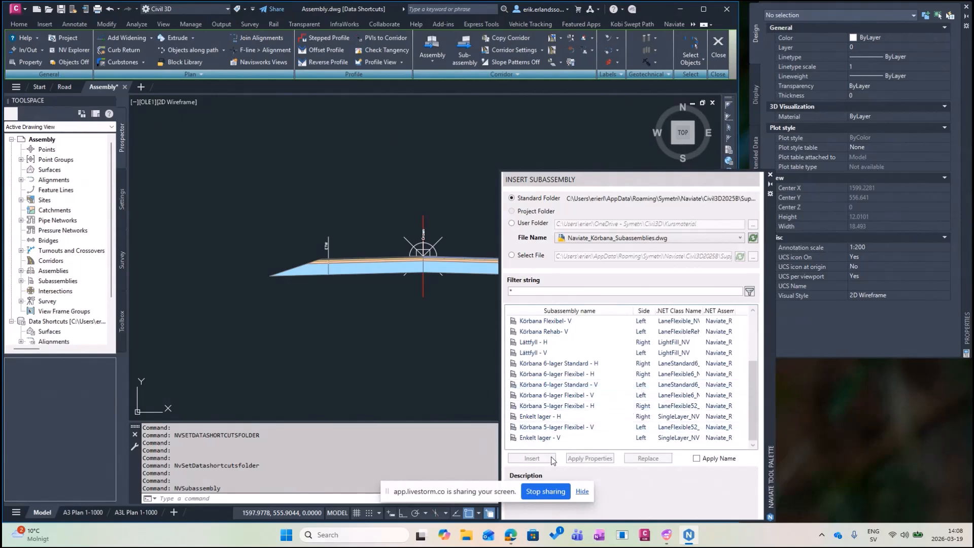
{"action": "left_click", "coordinate": [553, 374]}
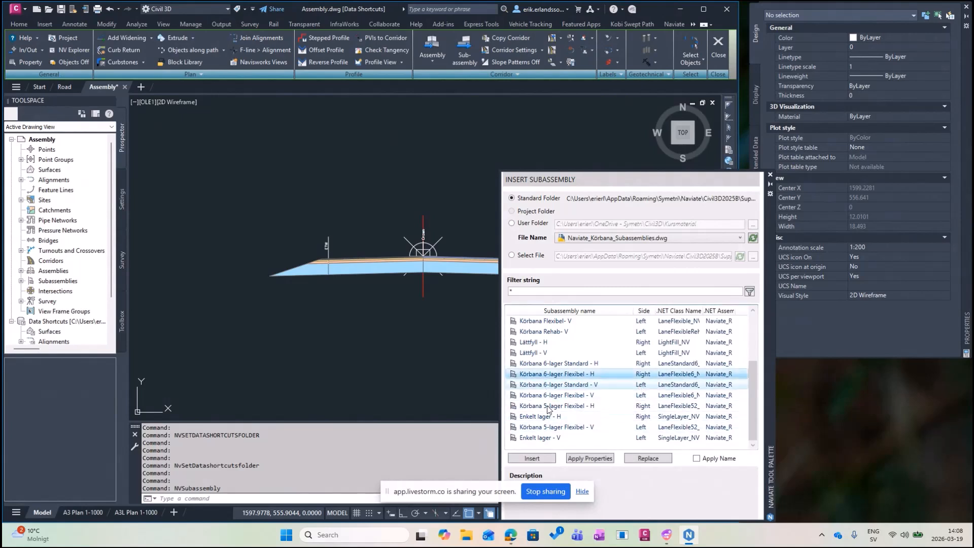
{"action": "left_click", "coordinate": [533, 458]}
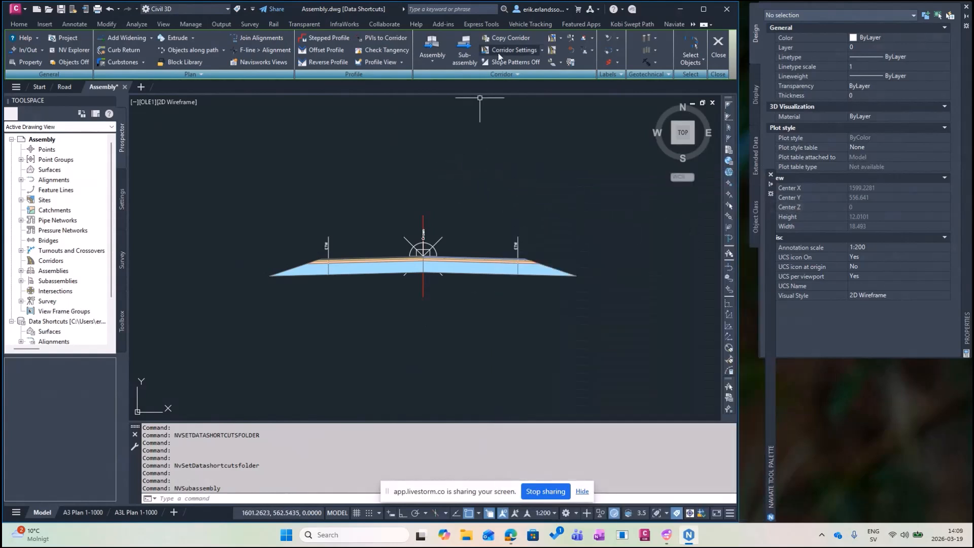
Review Naviate's standard-folder assemblies in Import Assembly without importing, then list the assembly import/export options.
{"action": "left_click", "coordinate": [439, 46]}
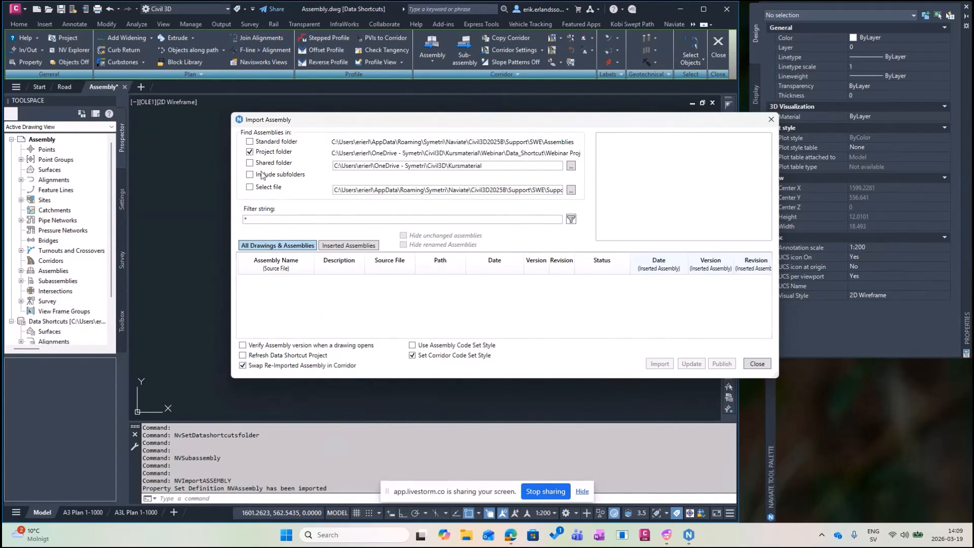
{"action": "left_click", "coordinate": [249, 142]}
{"action": "left_click", "coordinate": [250, 151]}
{"action": "scroll", "coordinate": [324, 308], "scroll_direction": "down", "scroll_amount": 1}
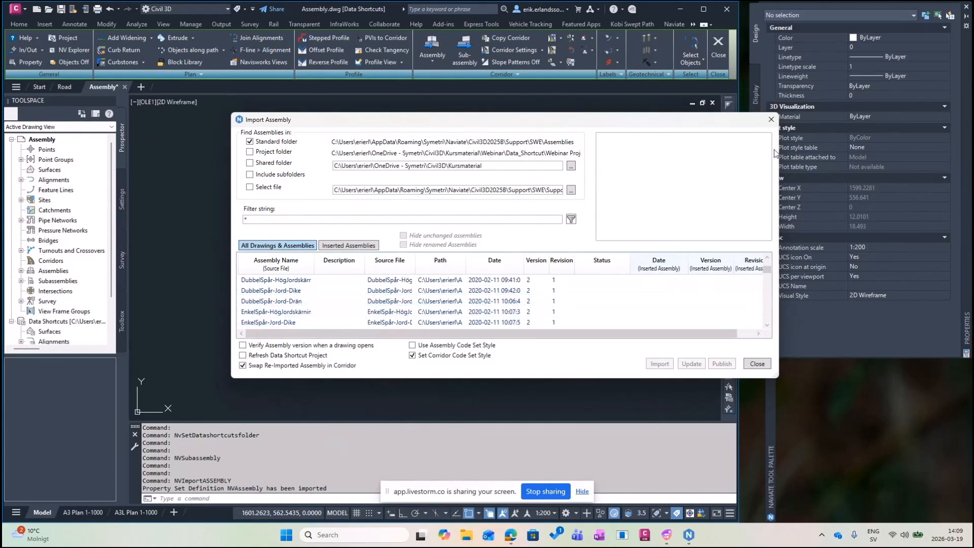
{"action": "left_click", "coordinate": [771, 121]}
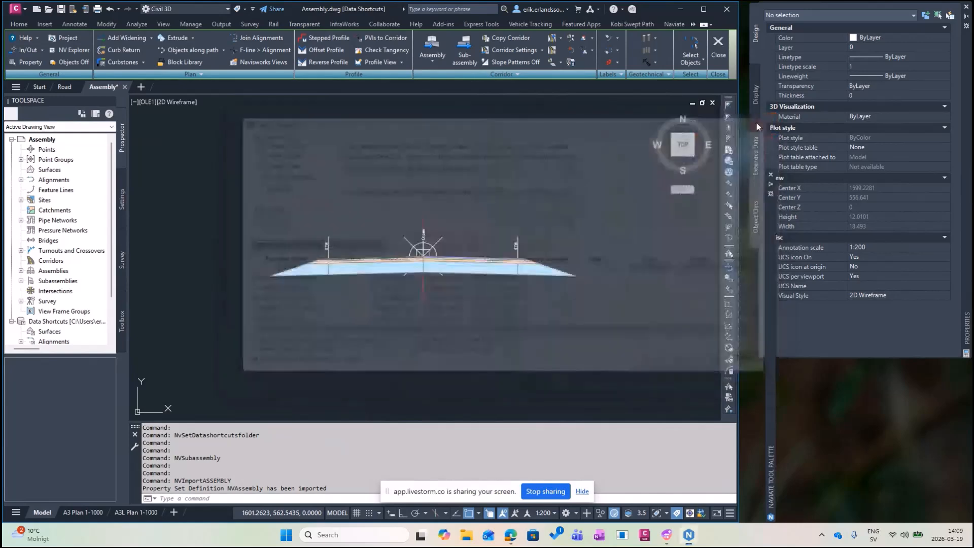
{"action": "left_click", "coordinate": [437, 62]}
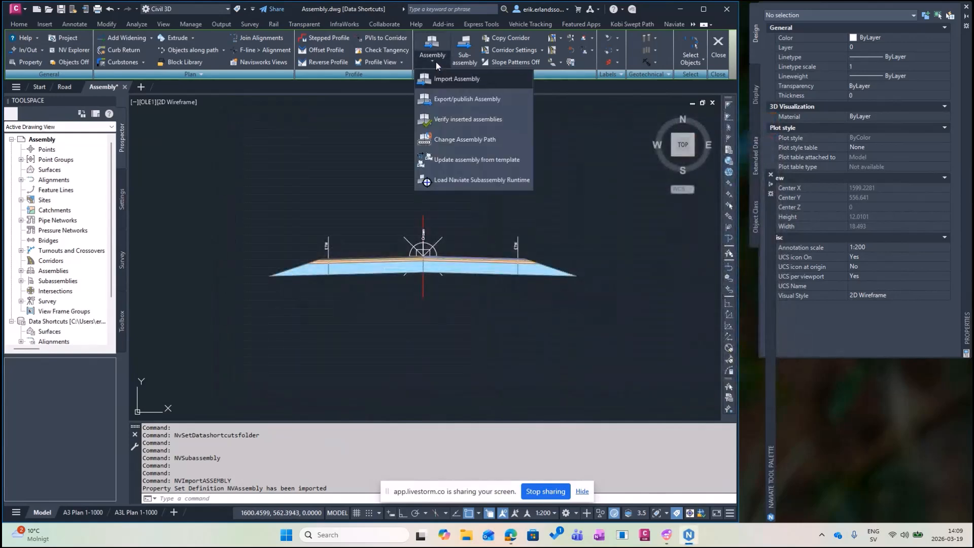
Publish the assembly to the Webinar Project folder as Assembly.dwg and save the drawing.
{"action": "left_click", "coordinate": [450, 98]}
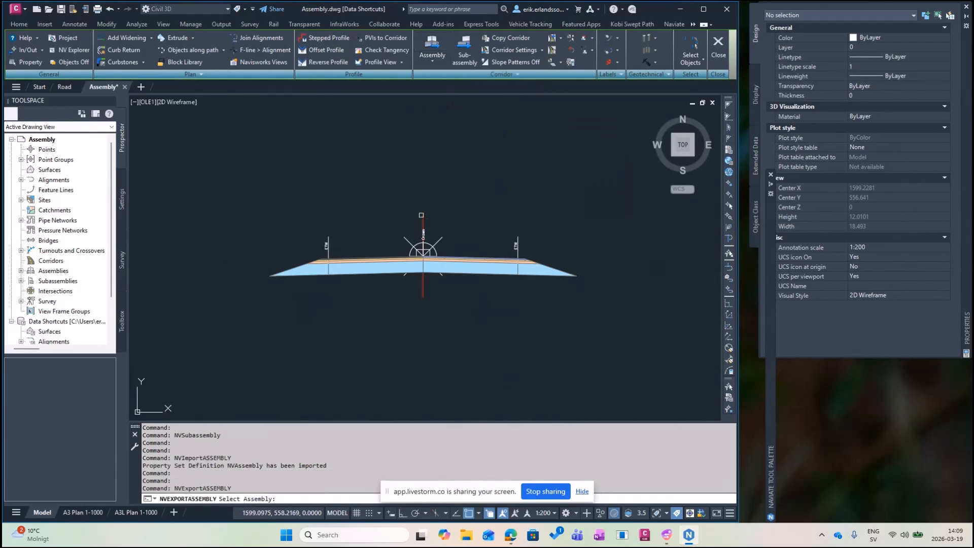
{"action": "left_click", "coordinate": [423, 220]}
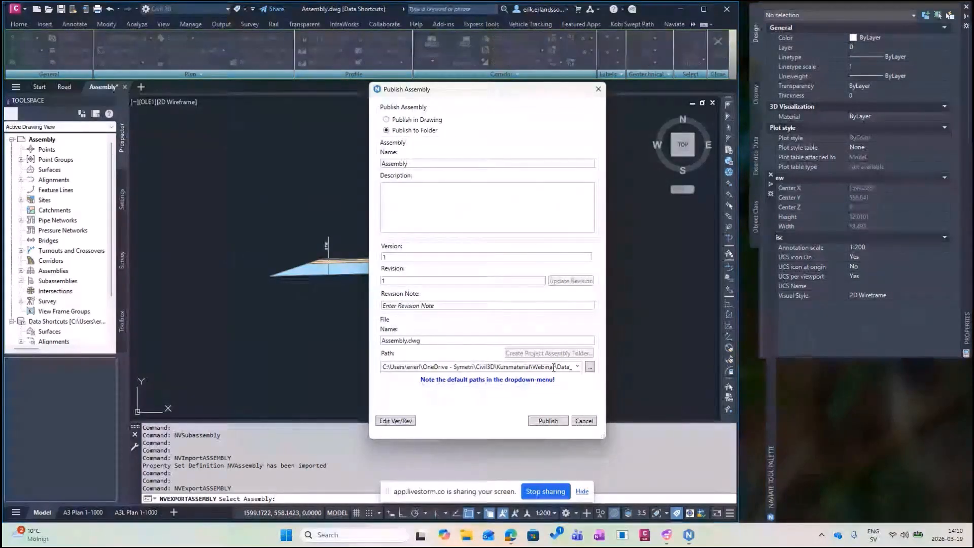
{"action": "left_click", "coordinate": [542, 420]}
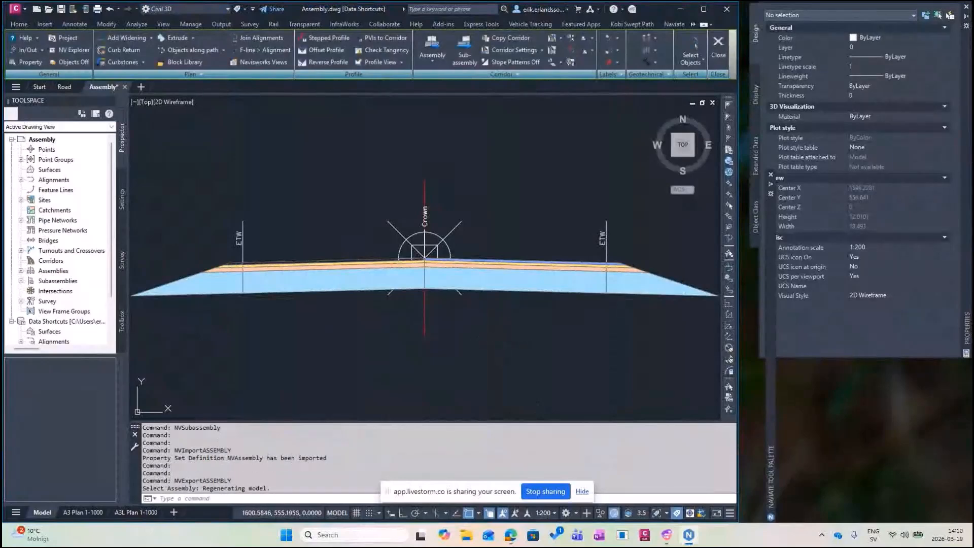
{"action": "key", "text": "ctrl+s"}
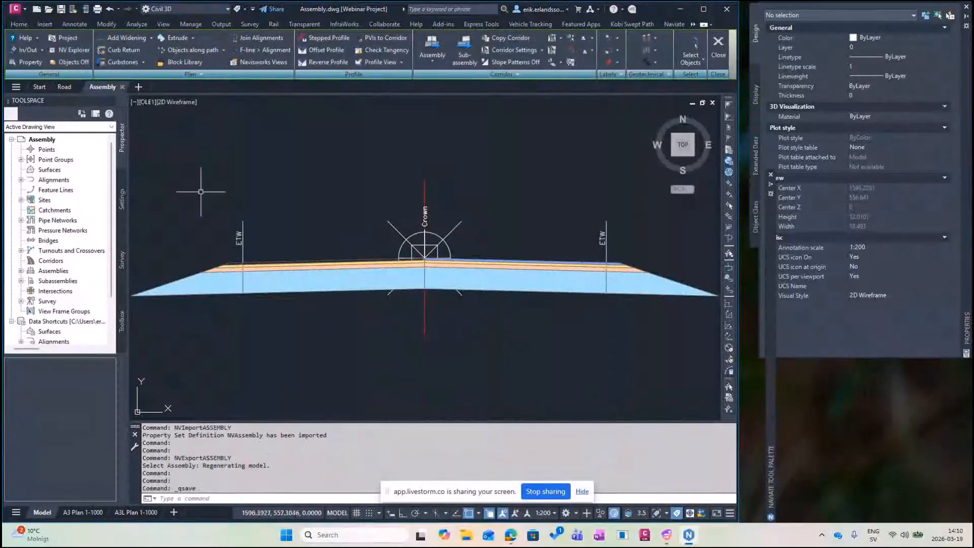
{"action": "left_click", "coordinate": [64, 87]}
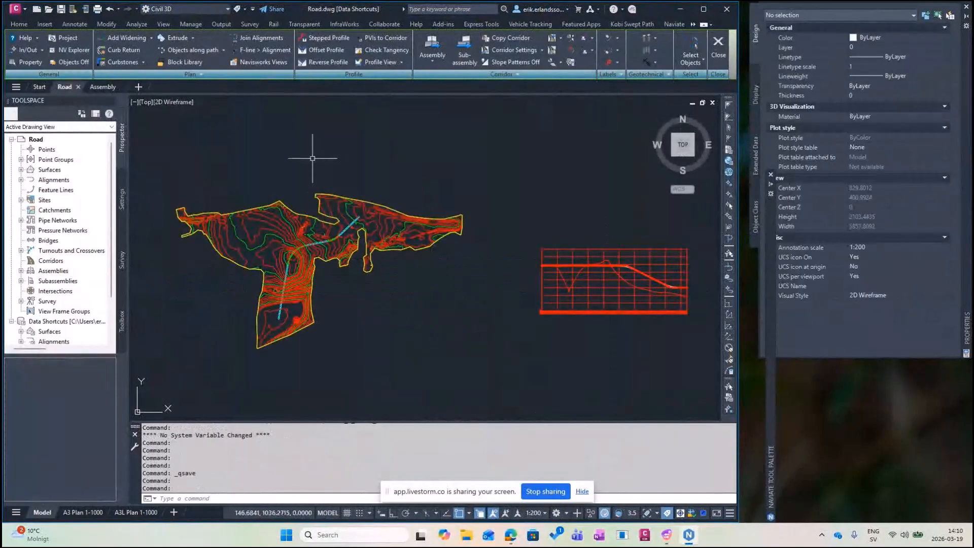
Set the Road drawing's Naviate data shortcut folder to Webinar Project.
{"action": "left_click", "coordinate": [69, 37]}
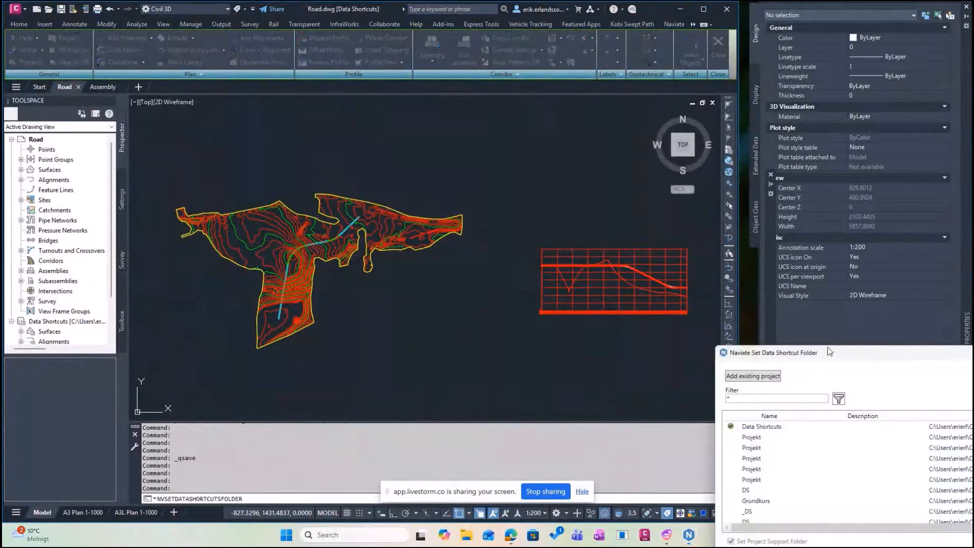
{"action": "left_click_drag", "start_coordinate": [830, 352], "coordinate": [317, 144]}
{"action": "scroll", "coordinate": [355, 254], "scroll_direction": "down", "scroll_amount": 2}
{"action": "left_click", "coordinate": [237, 298]}
{"action": "left_click", "coordinate": [516, 363]}
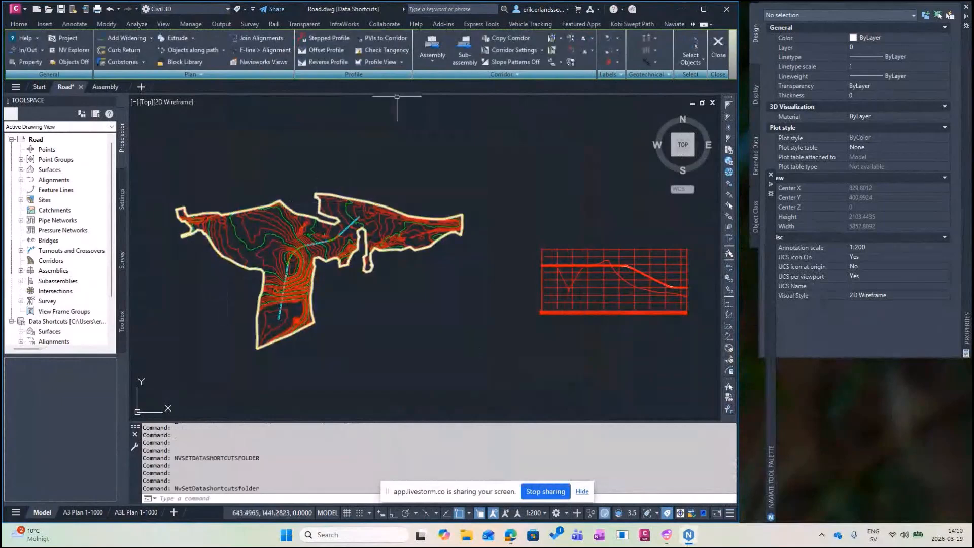
{"action": "left_click", "coordinate": [432, 59]}
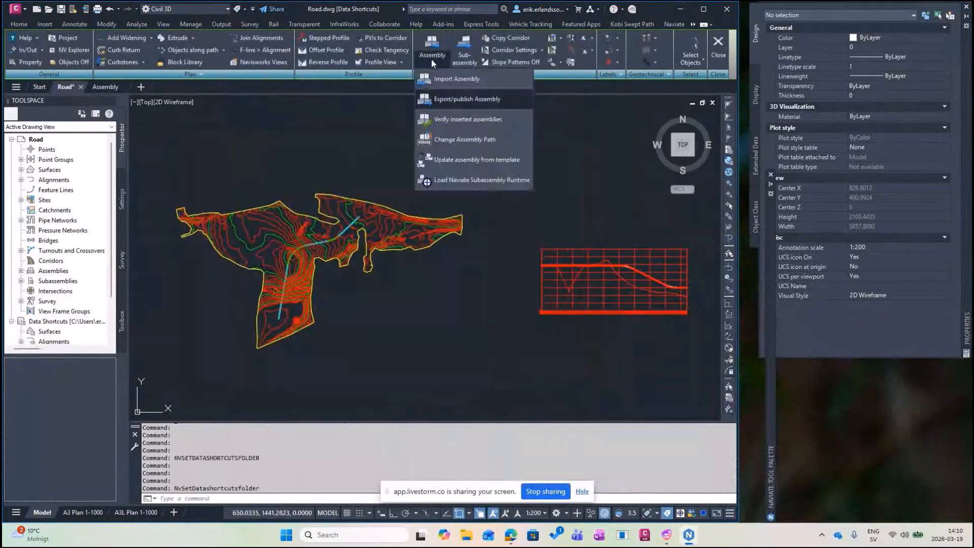
Import the published Assembly from the project folder and place it beside the profile view.
{"action": "left_click", "coordinate": [449, 81]}
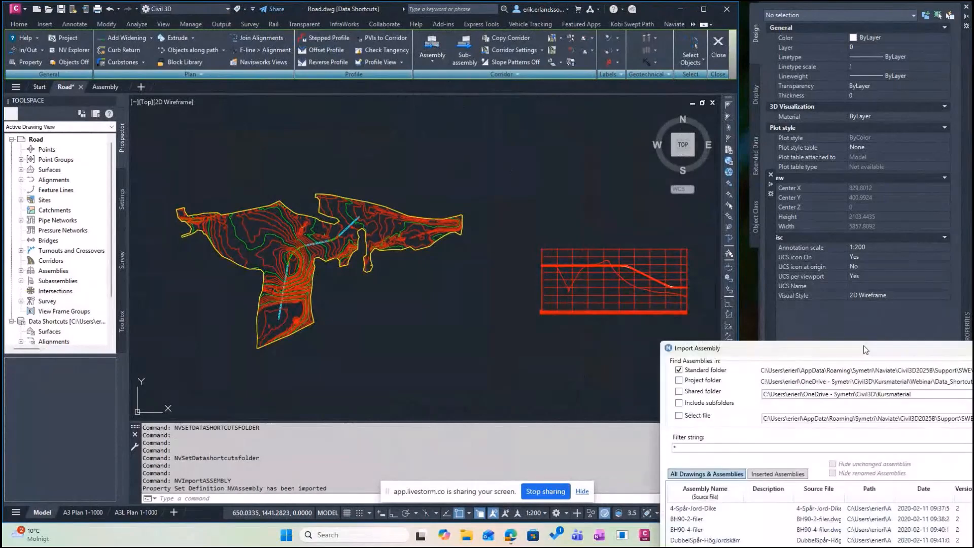
{"action": "left_click_drag", "start_coordinate": [863, 346], "coordinate": [383, 141]}
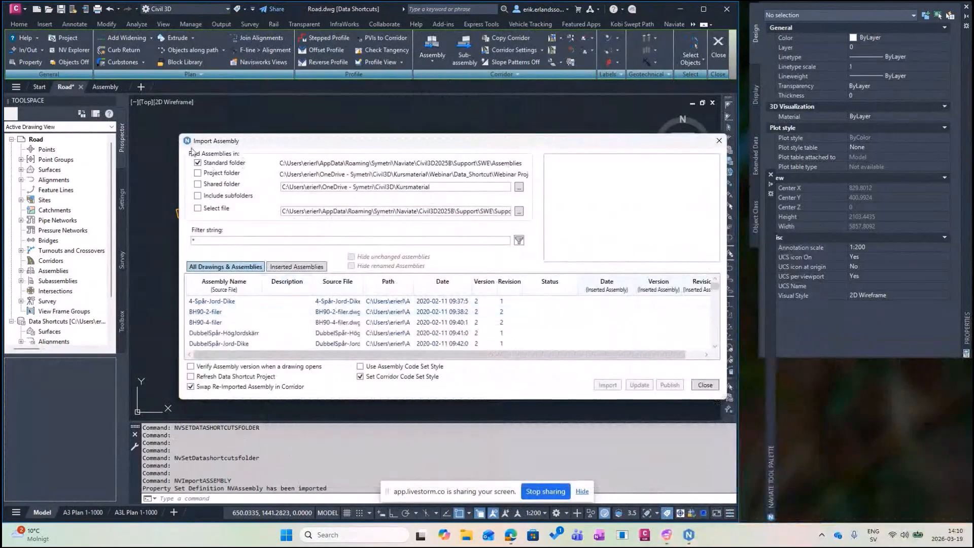
{"action": "left_click", "coordinate": [198, 163]}
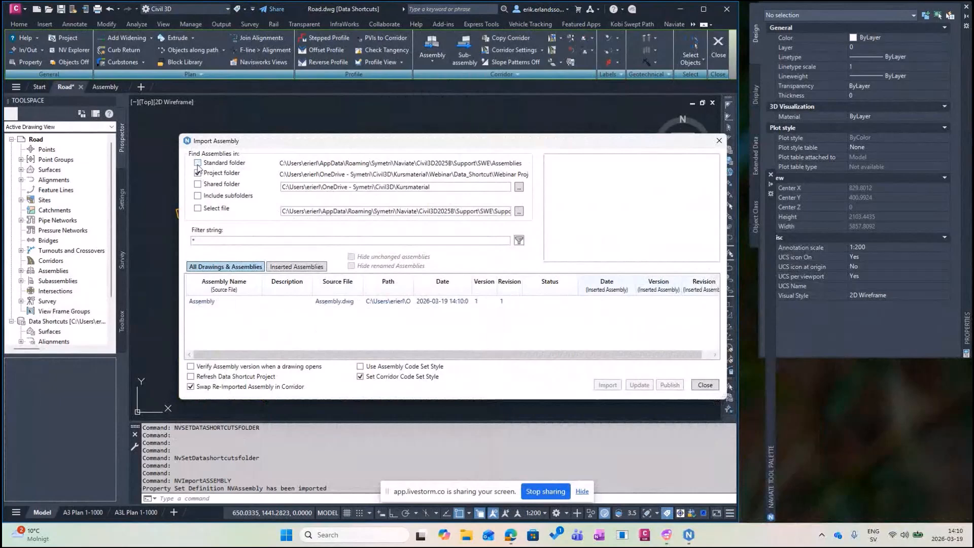
{"action": "left_click", "coordinate": [222, 303]}
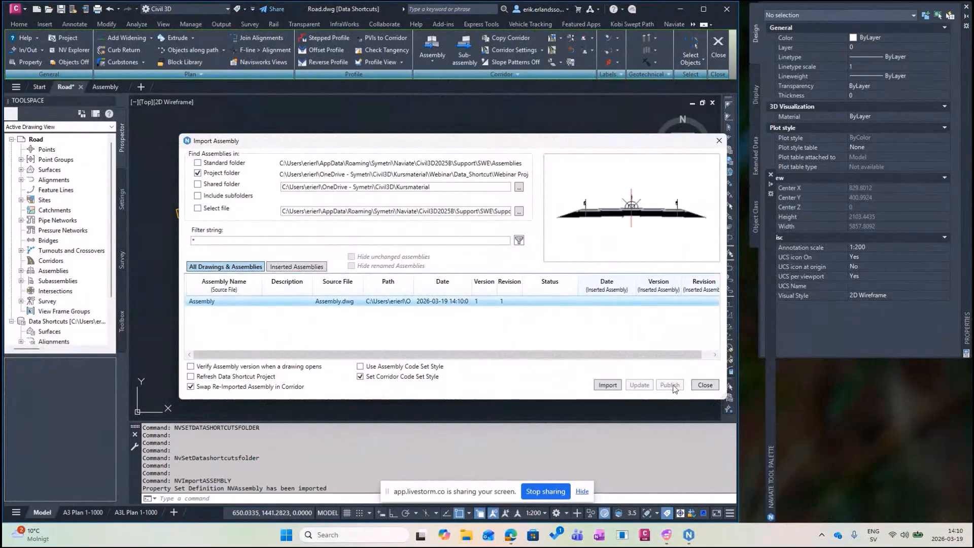
{"action": "left_click", "coordinate": [607, 385]}
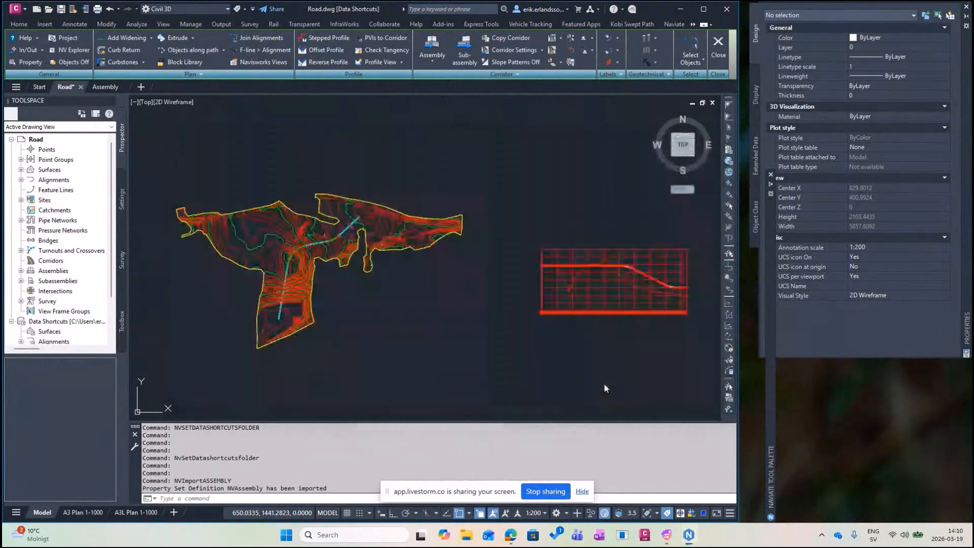
{"action": "middle_click_drag", "start_coordinate": [574, 222], "coordinate": [508, 221]}
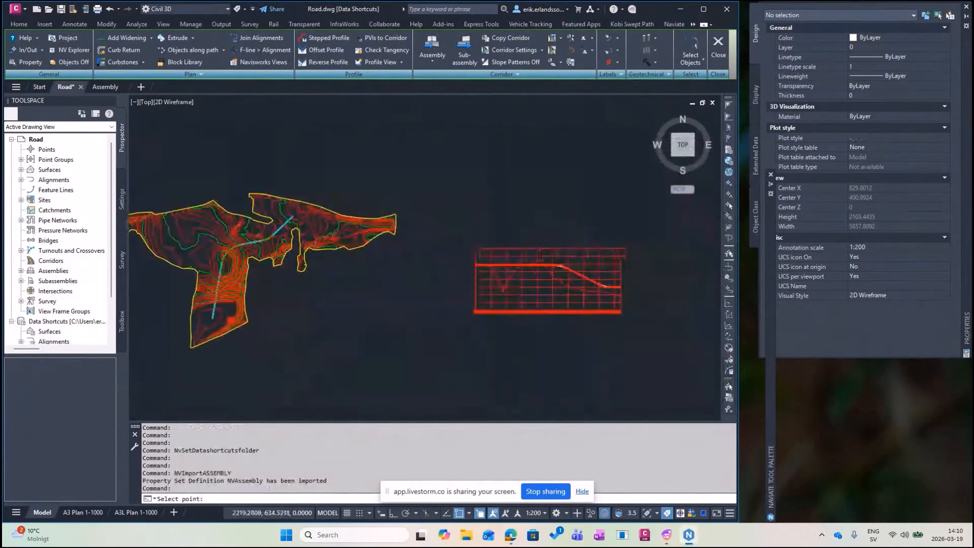
{"action": "scroll", "coordinate": [491, 222], "scroll_direction": "up", "scroll_amount": 2}
{"action": "left_click", "coordinate": [479, 222]}
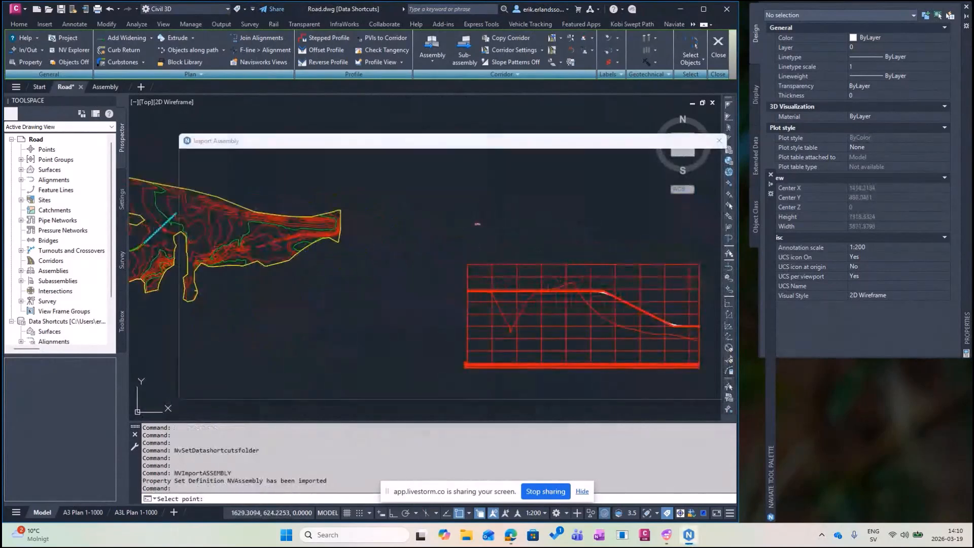
{"action": "left_click", "coordinate": [705, 386]}
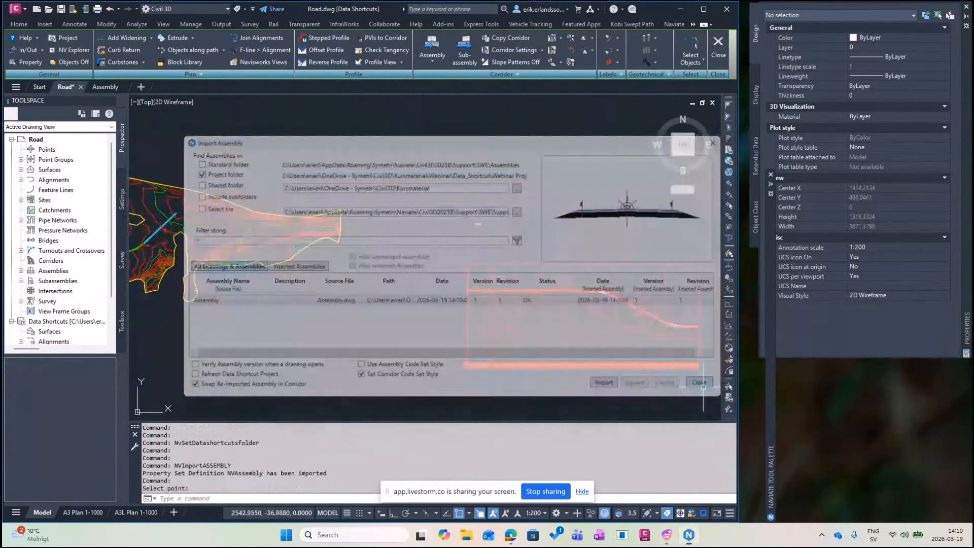
Give the assembly the Färger (Render i 3D) code set style and zoom out to the whole site.
{"action": "scroll", "coordinate": [479, 223], "scroll_direction": "up", "scroll_amount": 15}
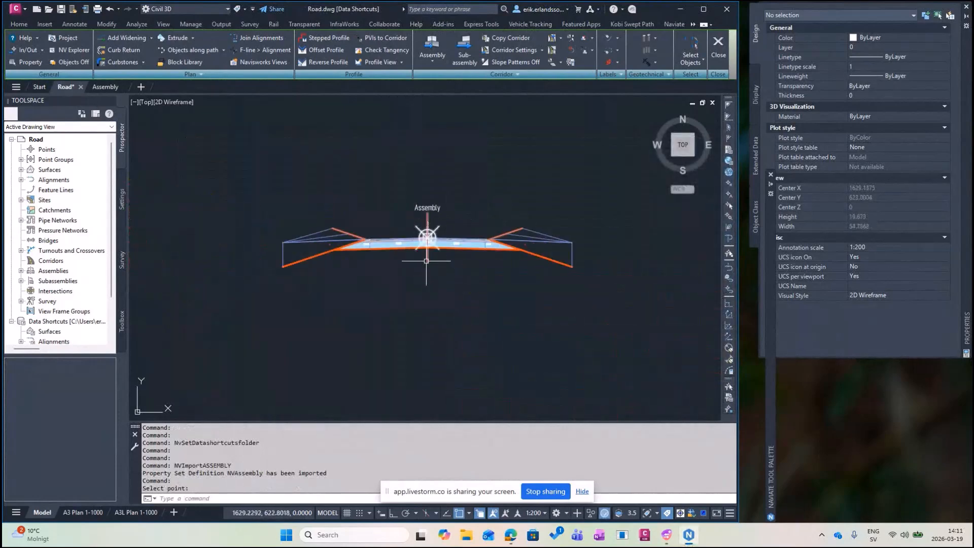
{"action": "left_click", "coordinate": [427, 260]}
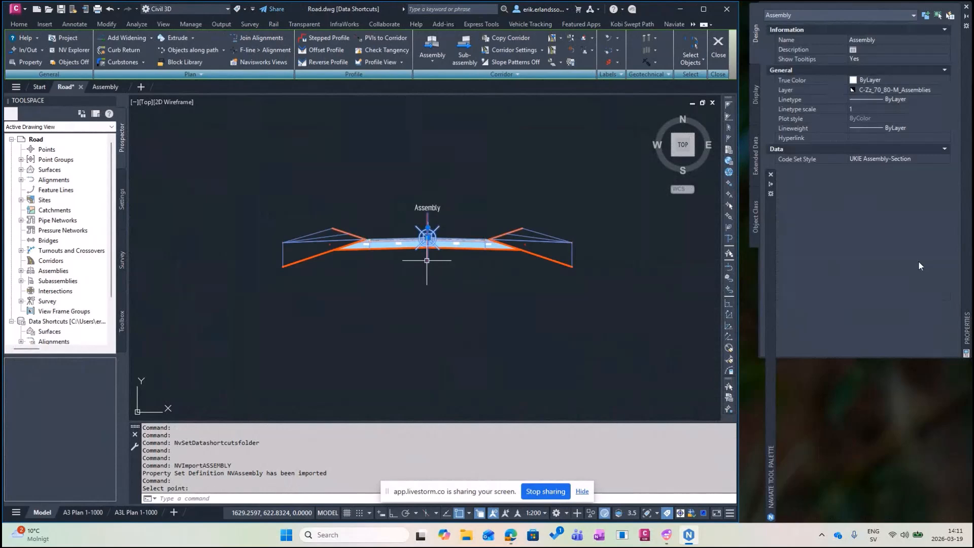
{"action": "left_click", "coordinate": [896, 159]}
{"action": "left_click", "coordinate": [896, 198]}
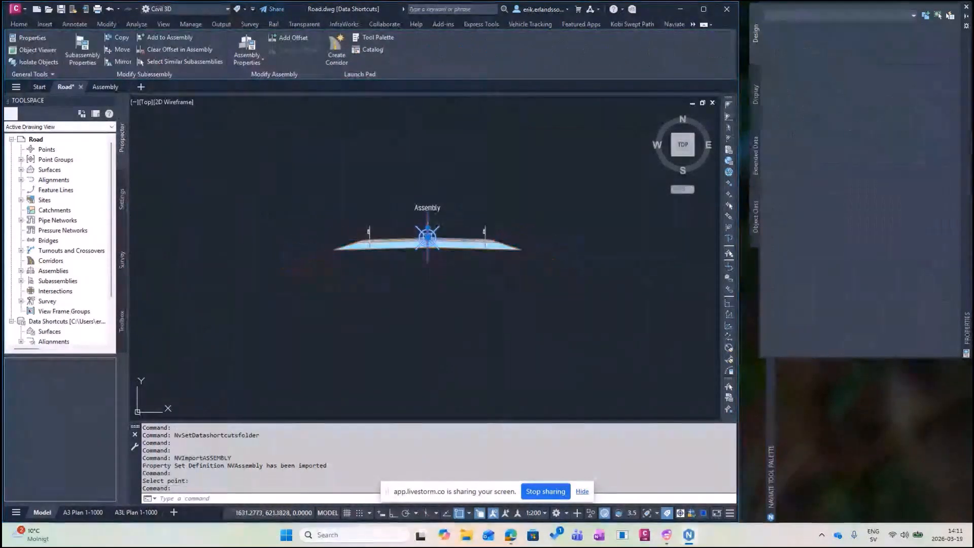
{"action": "key", "text": "Escape"}
{"action": "scroll", "coordinate": [425, 287], "scroll_direction": "down", "scroll_amount": 4}
{"action": "scroll", "coordinate": [416, 283], "scroll_direction": "down", "scroll_amount": 6}
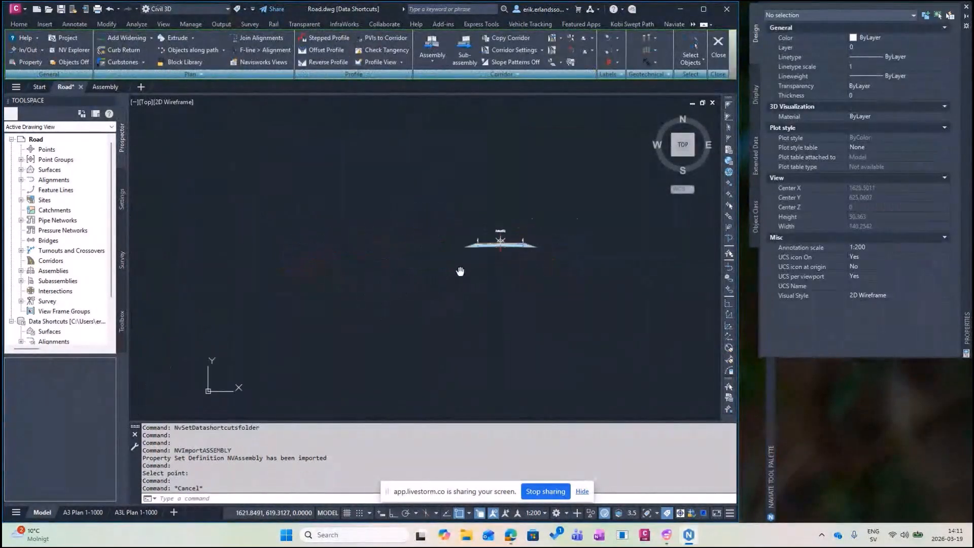
{"action": "scroll", "coordinate": [324, 249], "scroll_direction": "down", "scroll_amount": 5}
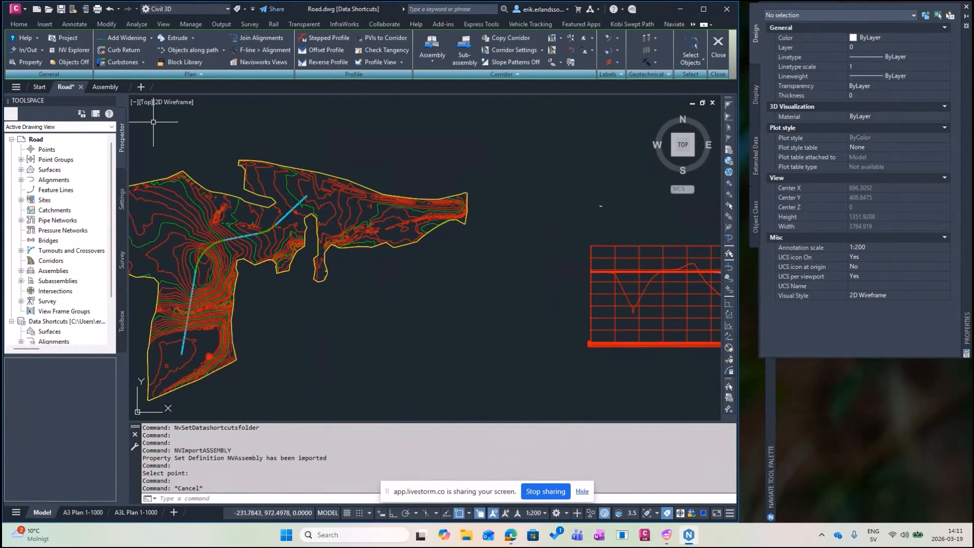
Start a new corridor and name it Corridor by removing the automatic counter.
{"action": "left_click", "coordinate": [19, 24]}
{"action": "left_click", "coordinate": [271, 63]}
{"action": "left_click_drag", "start_coordinate": [203, 6], "coordinate": [357, 108]}
{"action": "left_click_drag", "start_coordinate": [255, 133], "coordinate": [198, 131]}
{"action": "key", "text": "Delete"}
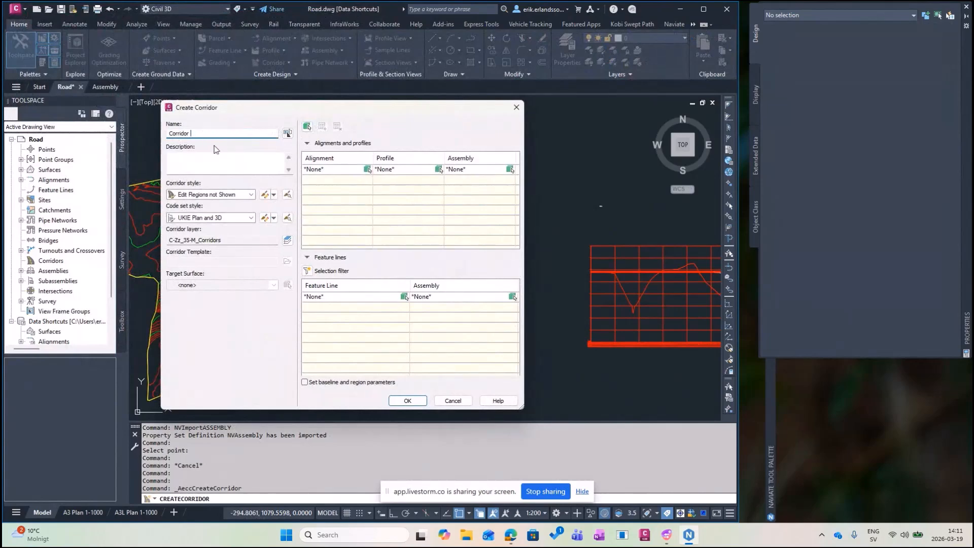
Build the corridor along Centerline using Assembly, accepting the baseline and region parameters.
{"action": "left_click", "coordinate": [327, 170]}
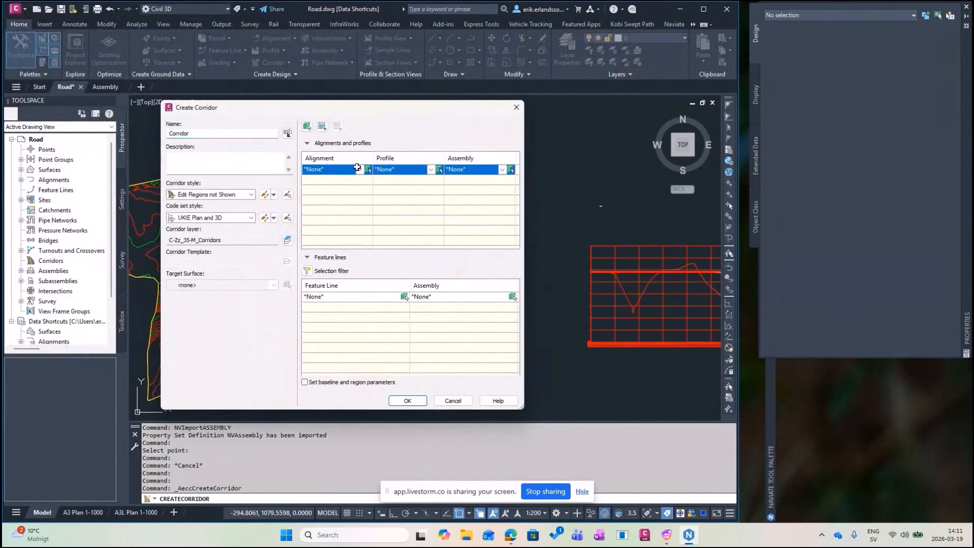
{"action": "left_click", "coordinate": [358, 169]}
{"action": "left_click", "coordinate": [344, 188]}
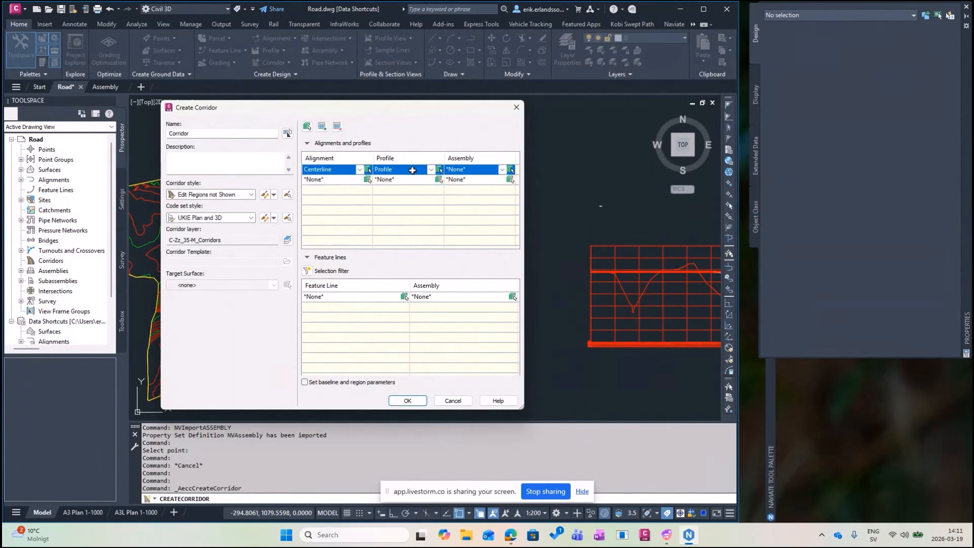
{"action": "left_click", "coordinate": [502, 169]}
{"action": "left_click", "coordinate": [462, 186]}
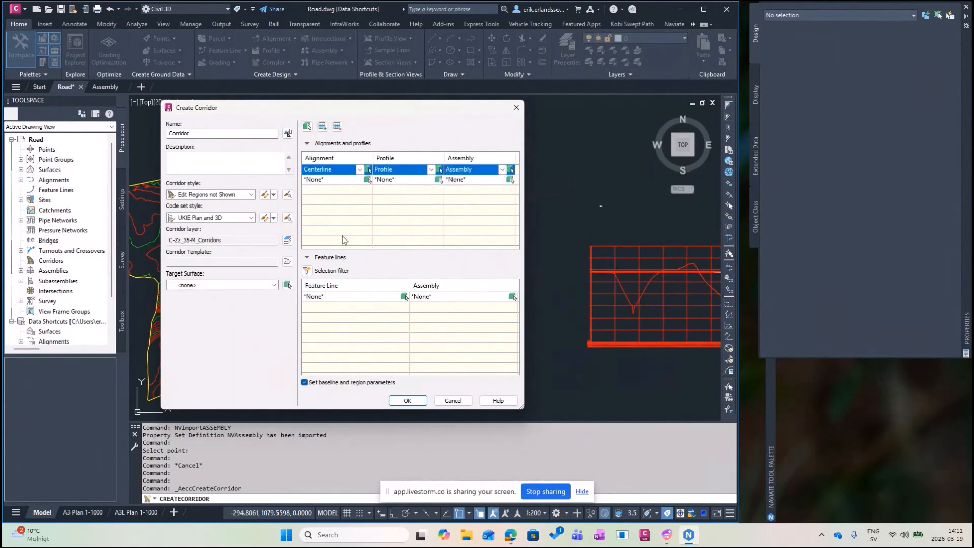
{"action": "left_click", "coordinate": [273, 286]}
{"action": "left_click", "coordinate": [407, 401]}
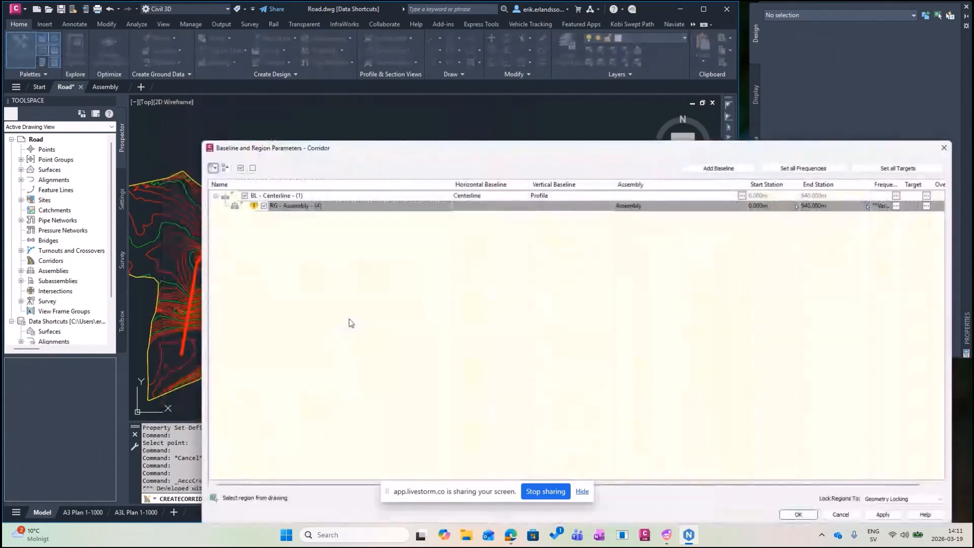
{"action": "left_click", "coordinate": [799, 515]}
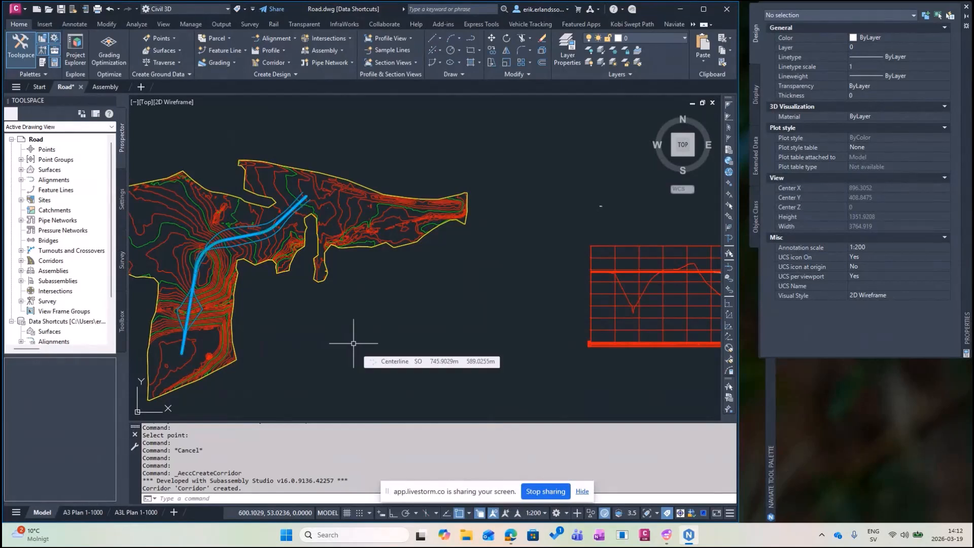
Run Naviate-Road's Verify inserted assemblies check, which finds no changed assemblies.
{"action": "middle_click_drag", "start_coordinate": [355, 299], "coordinate": [381, 307]}
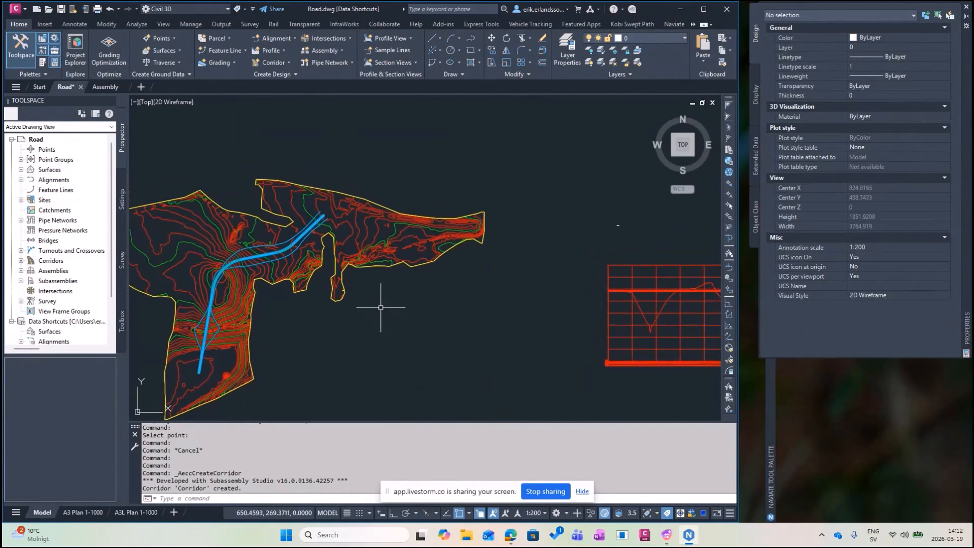
{"action": "left_click", "coordinate": [693, 24]}
{"action": "left_click", "coordinate": [718, 44]}
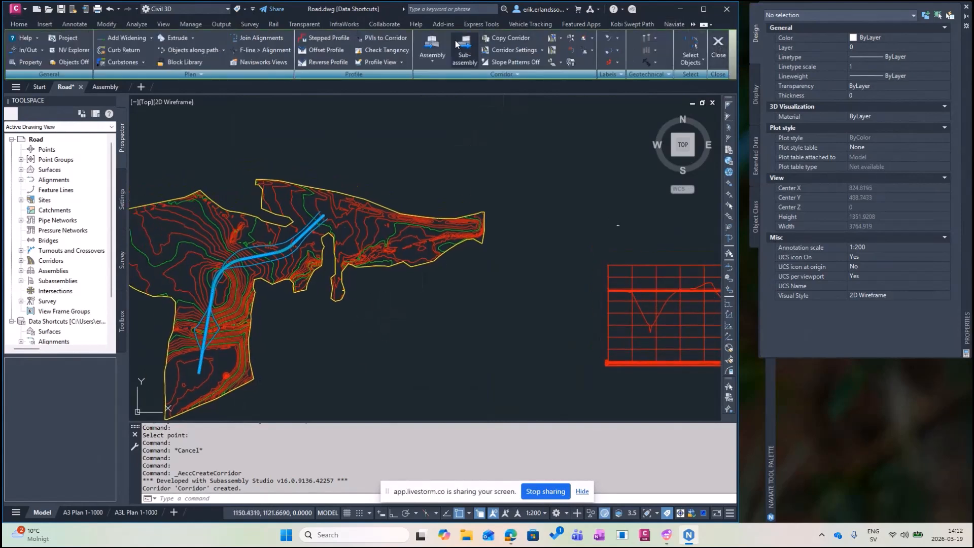
{"action": "left_click", "coordinate": [439, 61]}
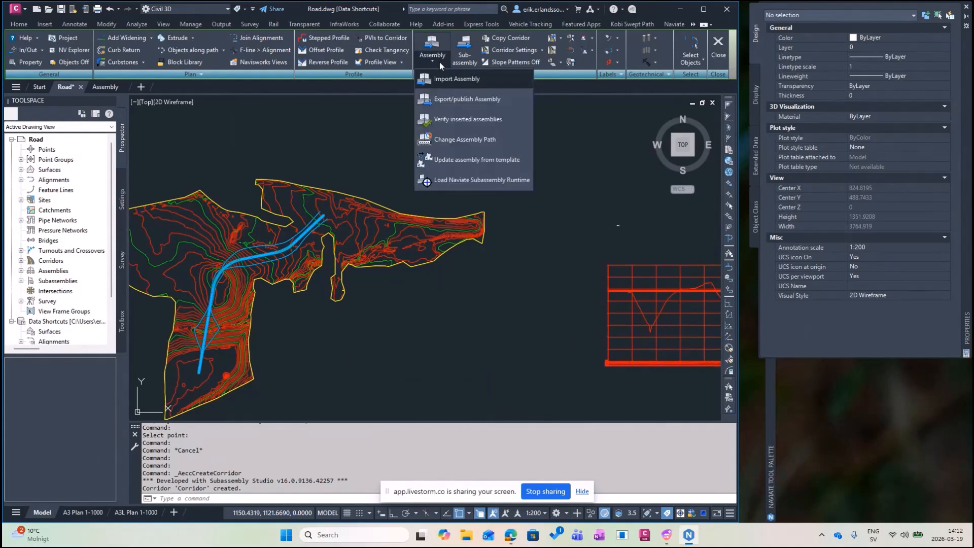
{"action": "left_click", "coordinate": [456, 119]}
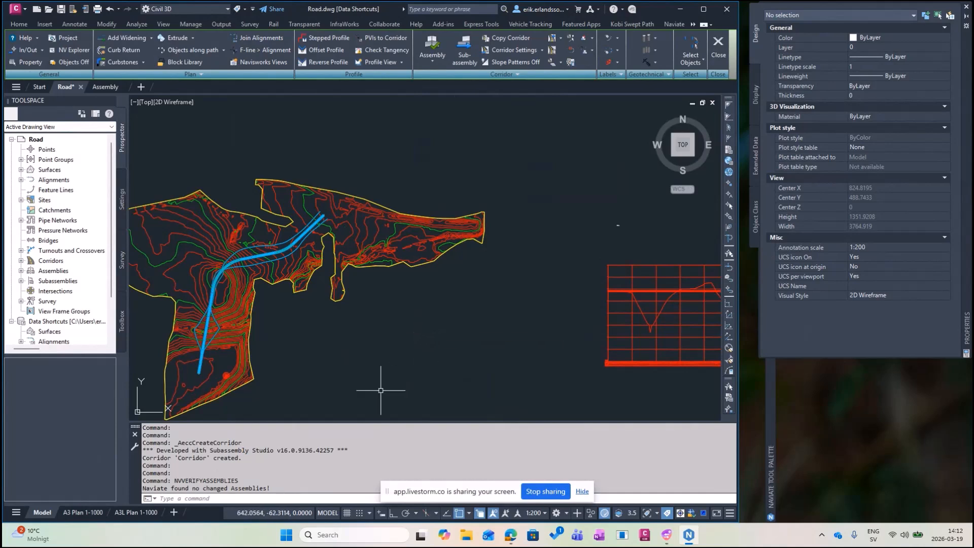
In the Assembly drawing, change both LaneStandard_NV lanes' Lane Width from 3.5 to 4.
{"action": "left_click", "coordinate": [100, 86]}
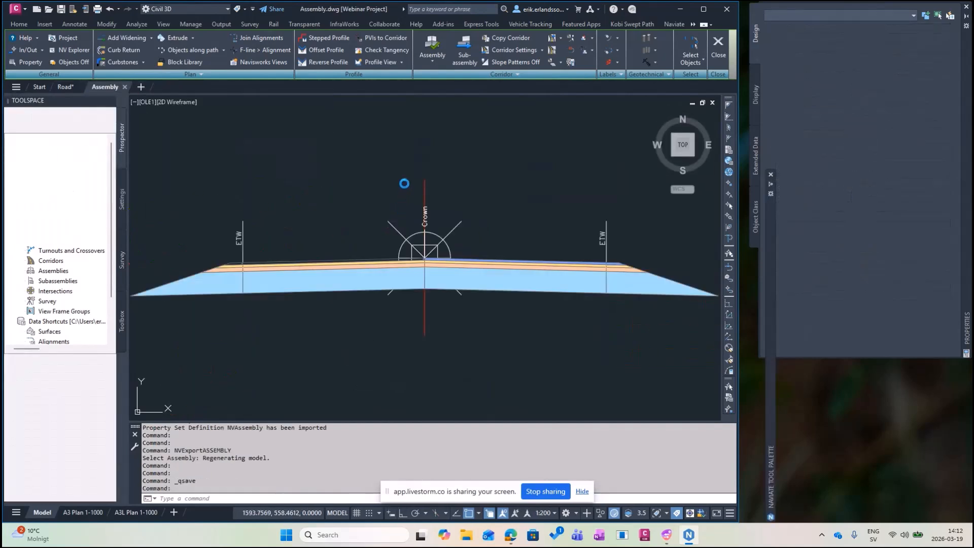
{"action": "left_click", "coordinate": [319, 274]}
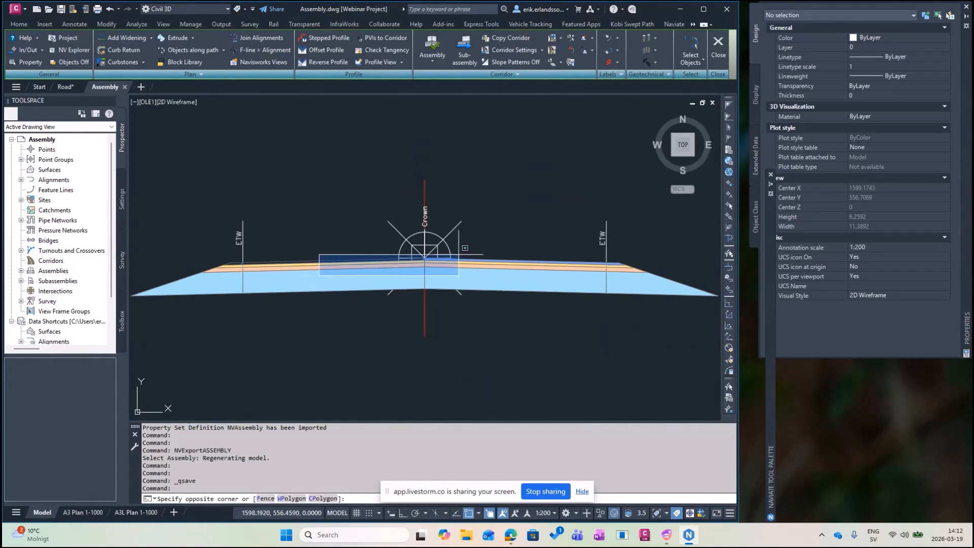
{"action": "left_click", "coordinate": [252, 255]}
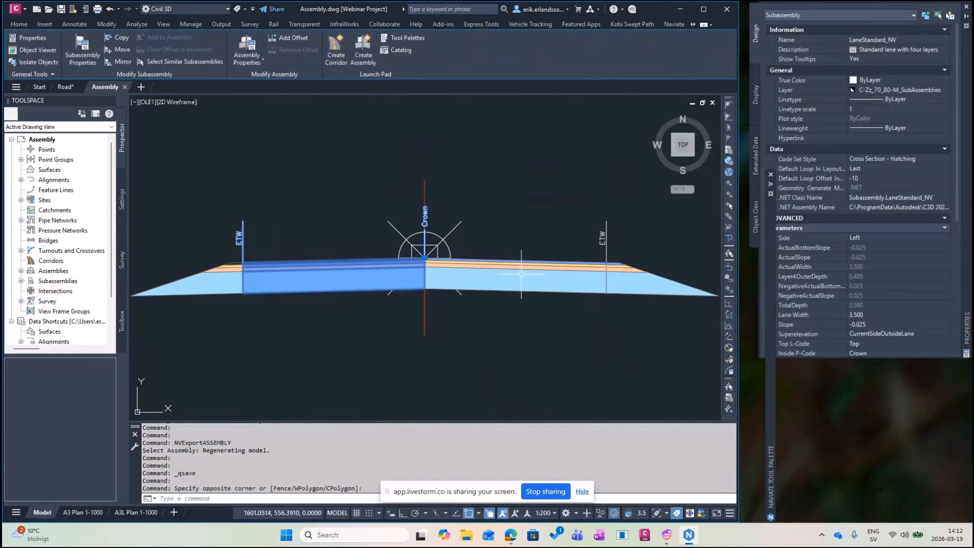
{"action": "left_click", "coordinate": [519, 267]}
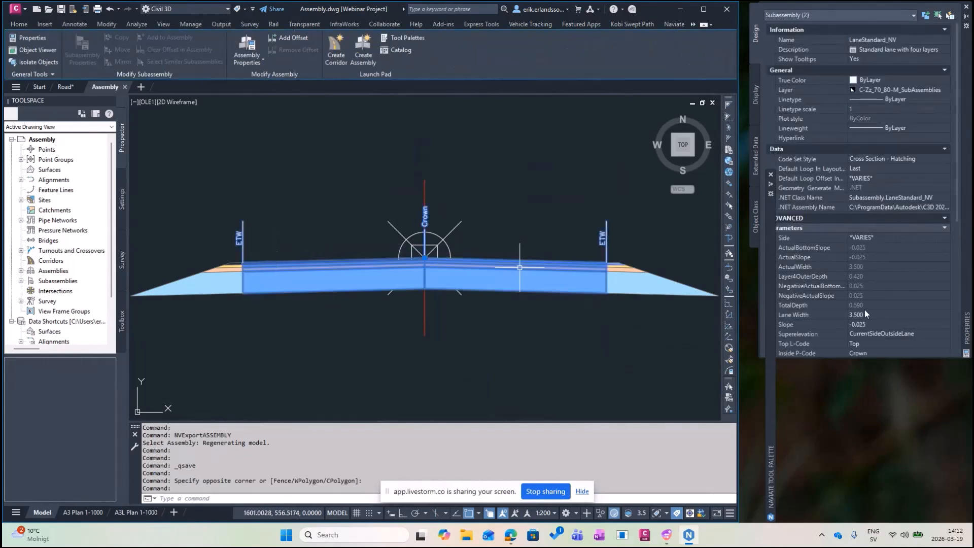
{"action": "left_click", "coordinate": [862, 315]}
{"action": "type", "text": "4"}
{"action": "key", "text": "Tab"}
{"action": "left_click", "coordinate": [483, 151]}
{"action": "key", "text": "Escape"}
{"action": "key", "text": "Escape"}
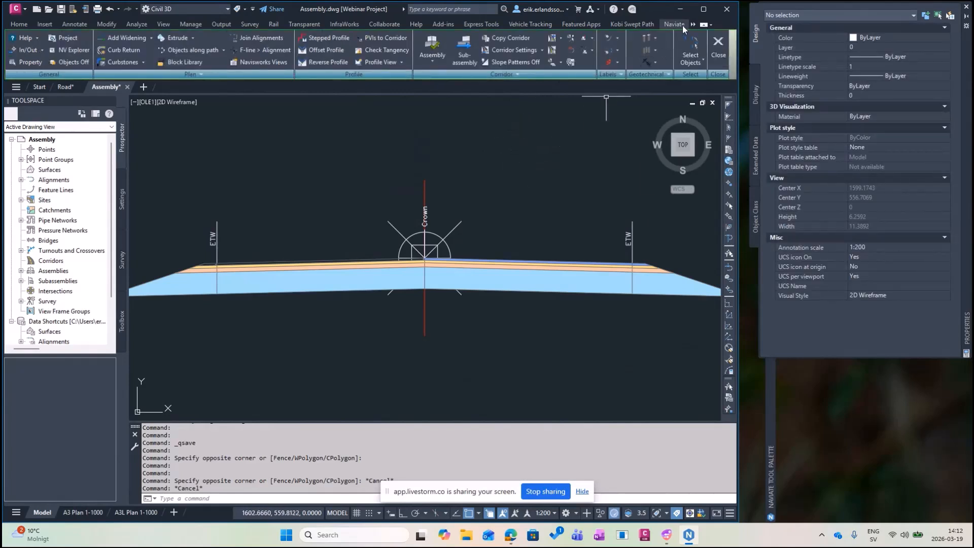
Republish the widened assembly to the folder, overwriting Assembly.dwg, save, and return to Road.
{"action": "left_click", "coordinate": [437, 61]}
{"action": "left_click", "coordinate": [453, 100]}
{"action": "left_click", "coordinate": [424, 180]}
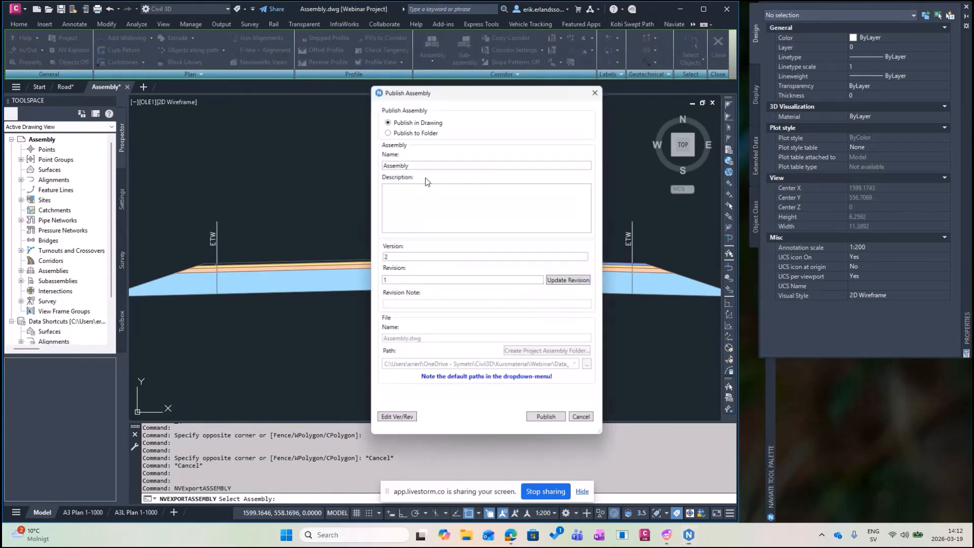
{"action": "left_click", "coordinate": [388, 131]}
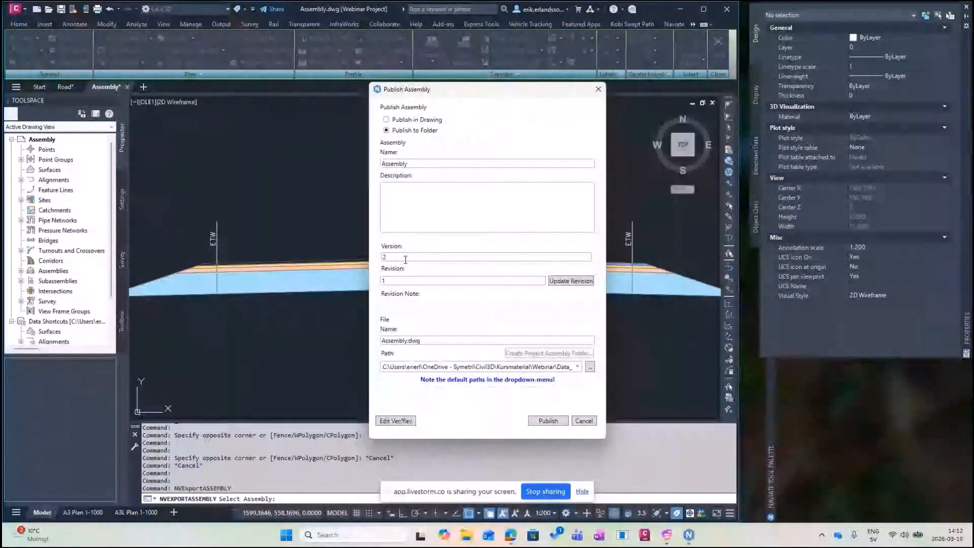
{"action": "left_click", "coordinate": [548, 422]}
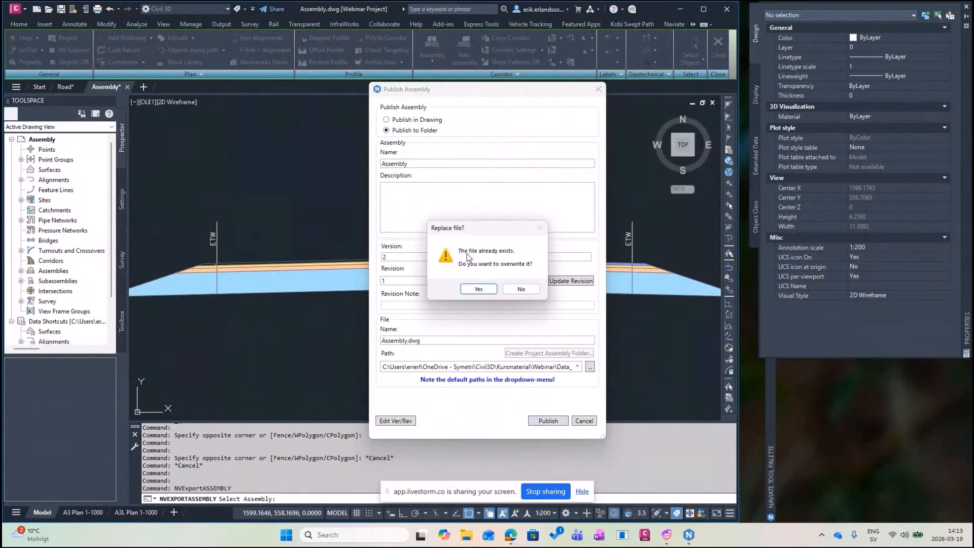
{"action": "left_click", "coordinate": [490, 290]}
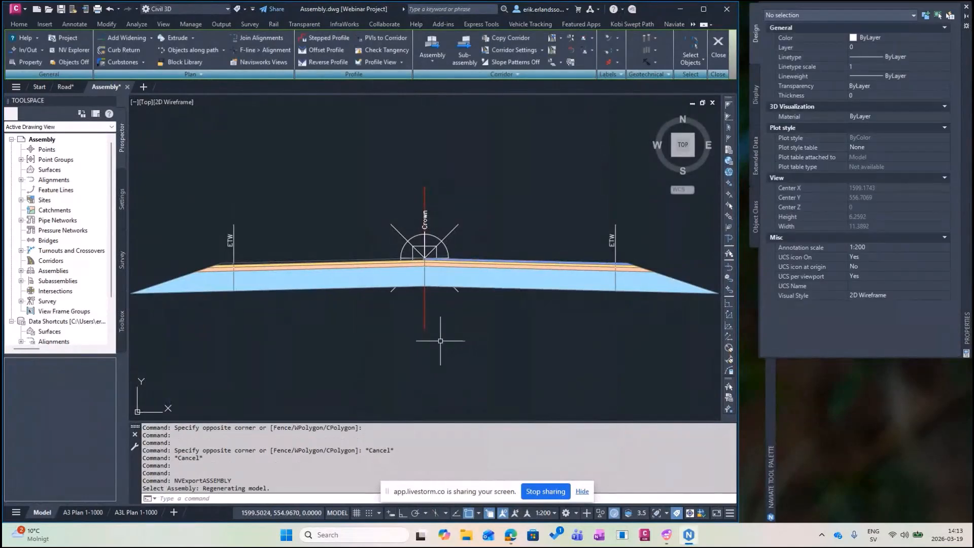
{"action": "key", "text": "ctrl+s"}
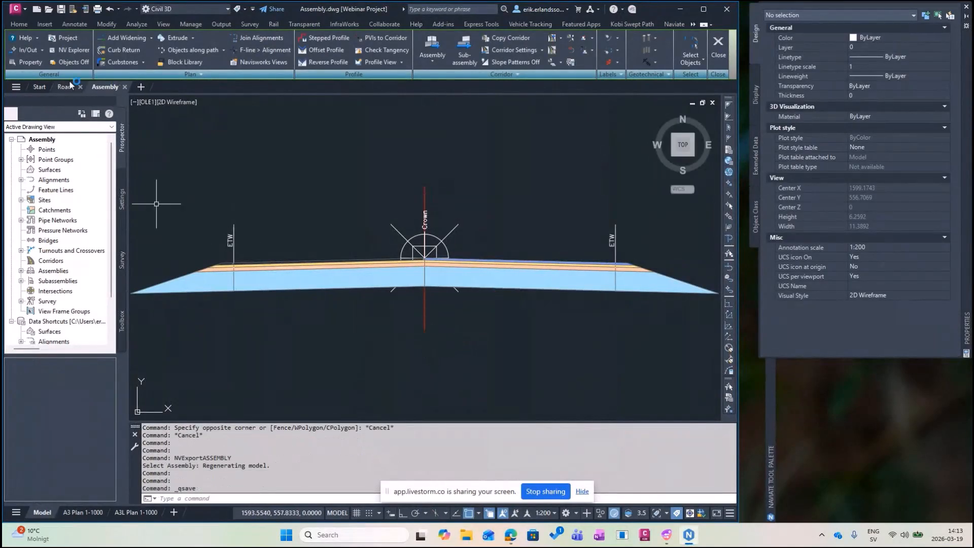
{"action": "left_click", "coordinate": [65, 89]}
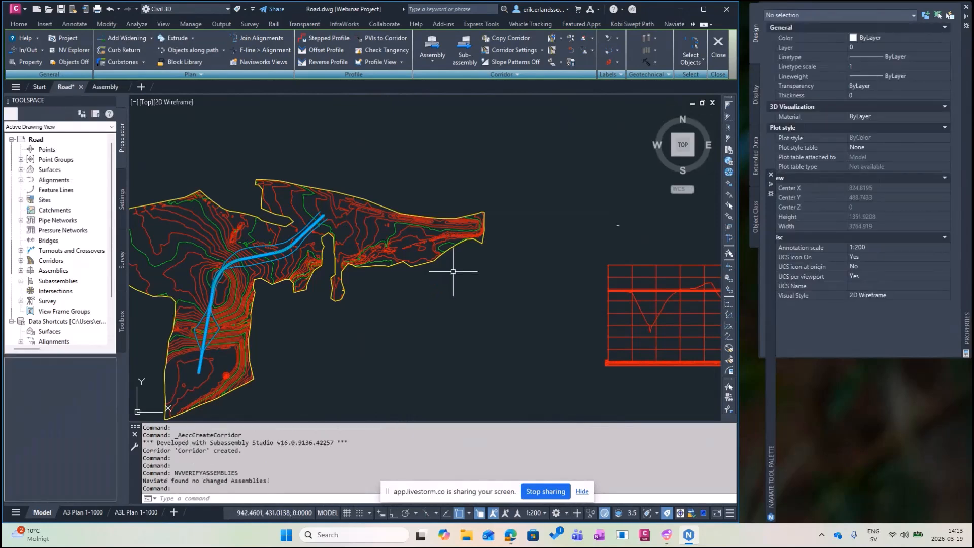
Re-verify inserted assemblies, find Assembly's version changed, and proceed to update it.
{"action": "left_click", "coordinate": [435, 60]}
{"action": "left_click", "coordinate": [463, 119]}
{"action": "left_click_drag", "start_coordinate": [538, 305], "coordinate": [389, 220]}
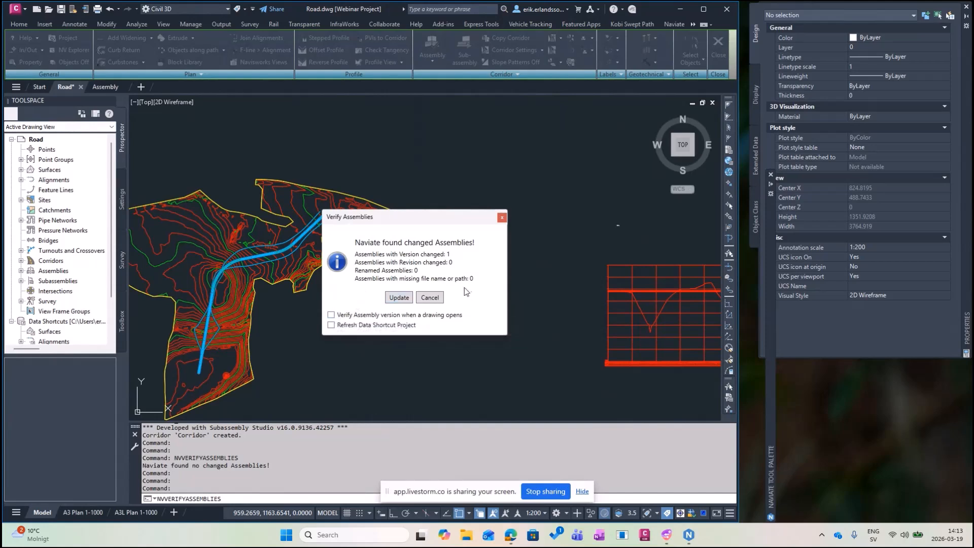
{"action": "left_click", "coordinate": [399, 298]}
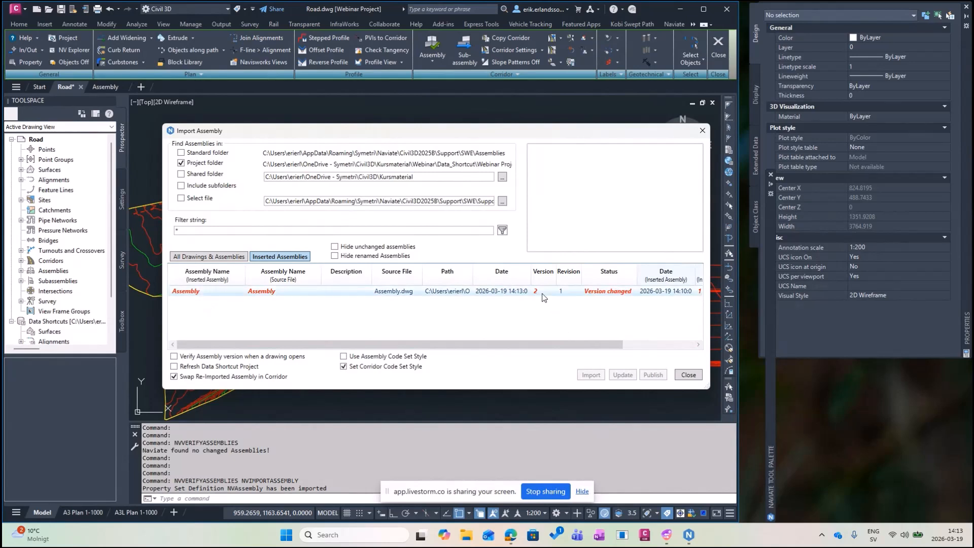
Update the corridor to the new Assembly version with Lane Width 4.
{"action": "left_click", "coordinate": [188, 293]}
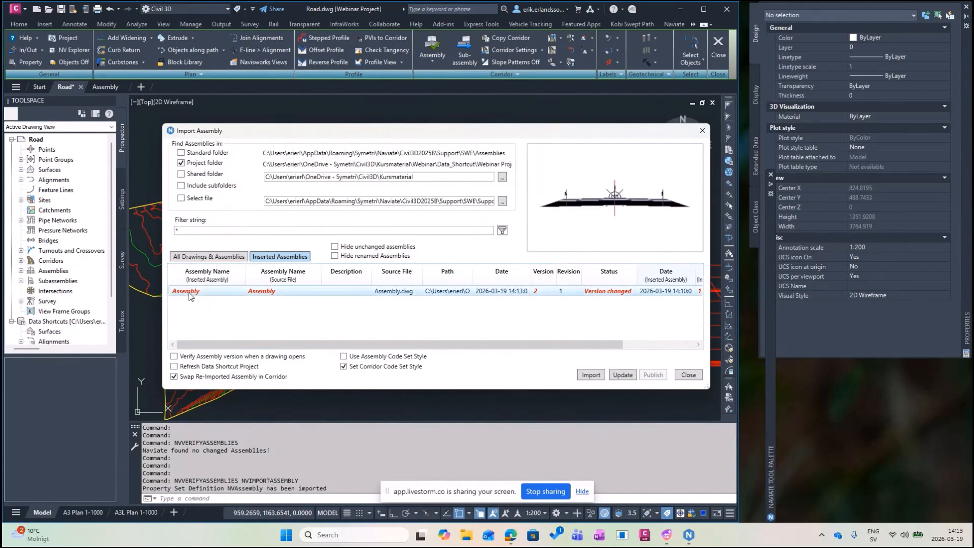
{"action": "left_click", "coordinate": [636, 370]}
{"action": "left_click", "coordinate": [689, 375]}
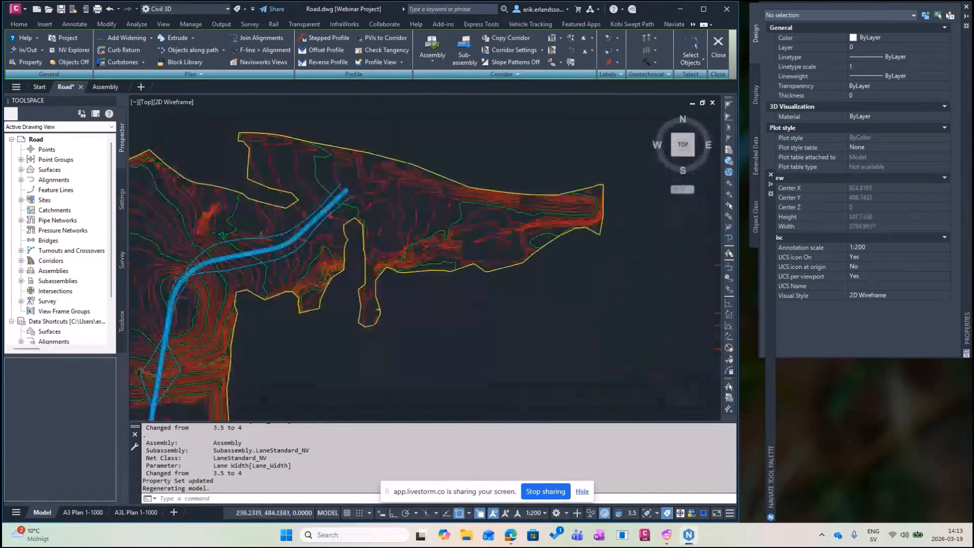
Inspect the corridor, then zoom out to show the whole surface, corridor and profile view.
{"action": "left_click", "coordinate": [276, 258]}
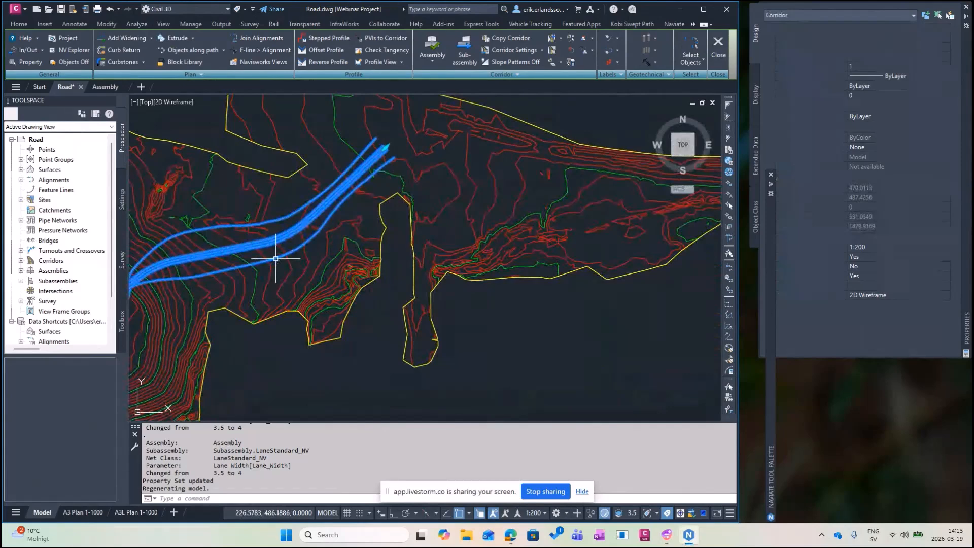
{"action": "right_click", "coordinate": [280, 273]}
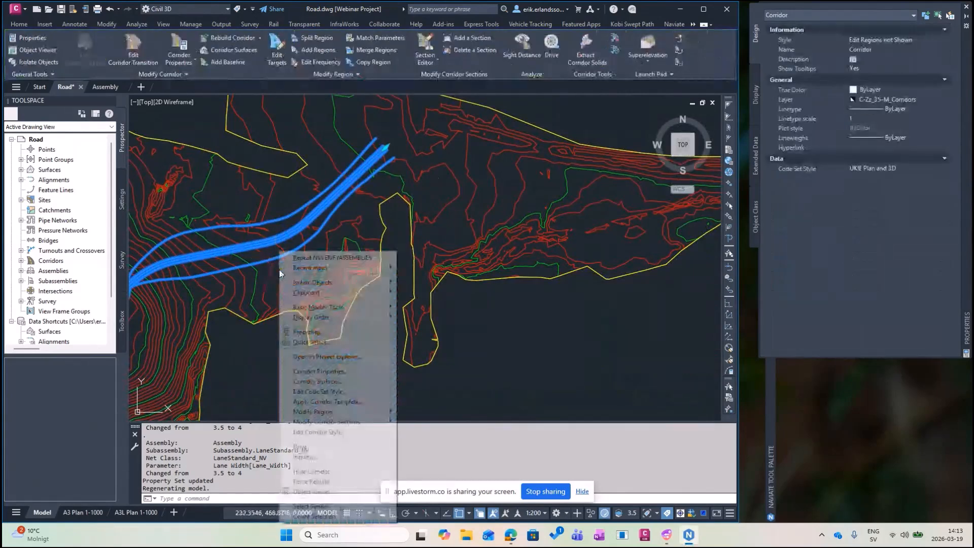
{"action": "key", "text": "Escape"}
{"action": "key", "text": "Escape"}
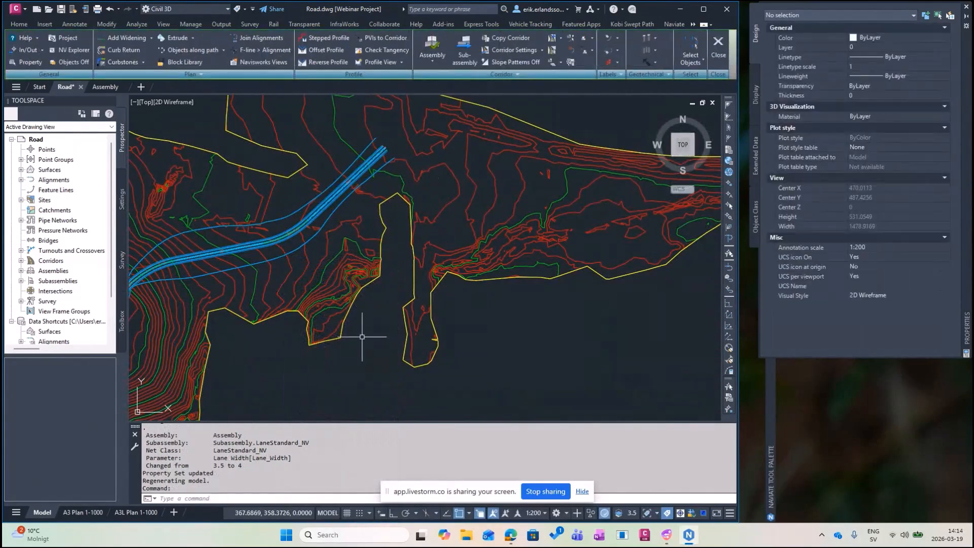
{"action": "scroll", "coordinate": [358, 319], "scroll_direction": "down", "scroll_amount": 2}
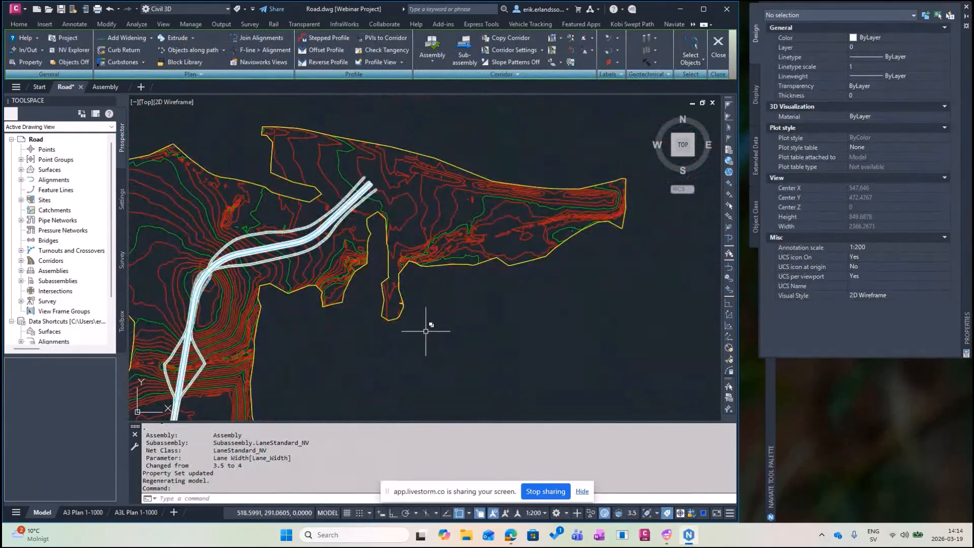
{"action": "scroll", "coordinate": [426, 330], "scroll_direction": "down", "scroll_amount": 4}
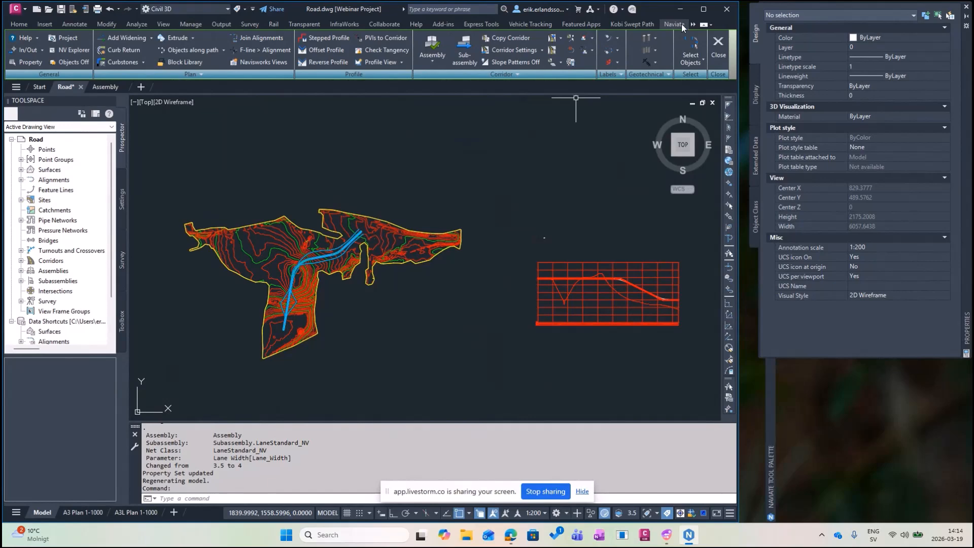
Attach the NvStylesBySurfacePropSet property set to the surface with Naviate's Style by Surface.
{"action": "left_click", "coordinate": [681, 23]}
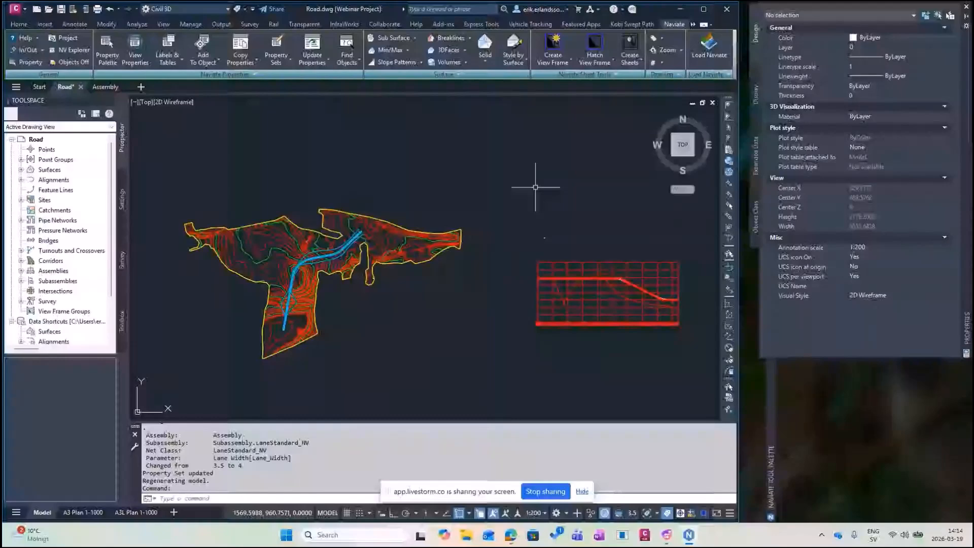
{"action": "left_click", "coordinate": [517, 46]}
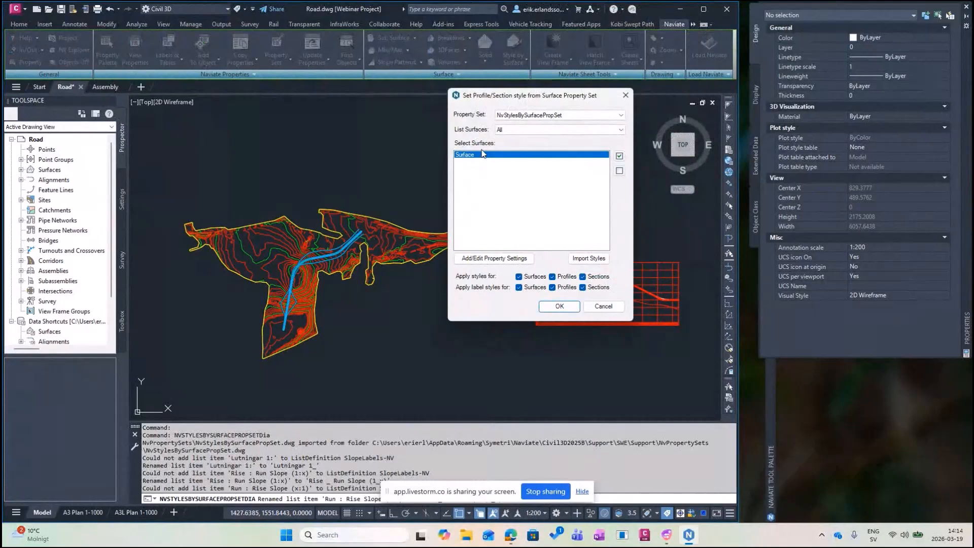
{"action": "left_click", "coordinate": [476, 260]}
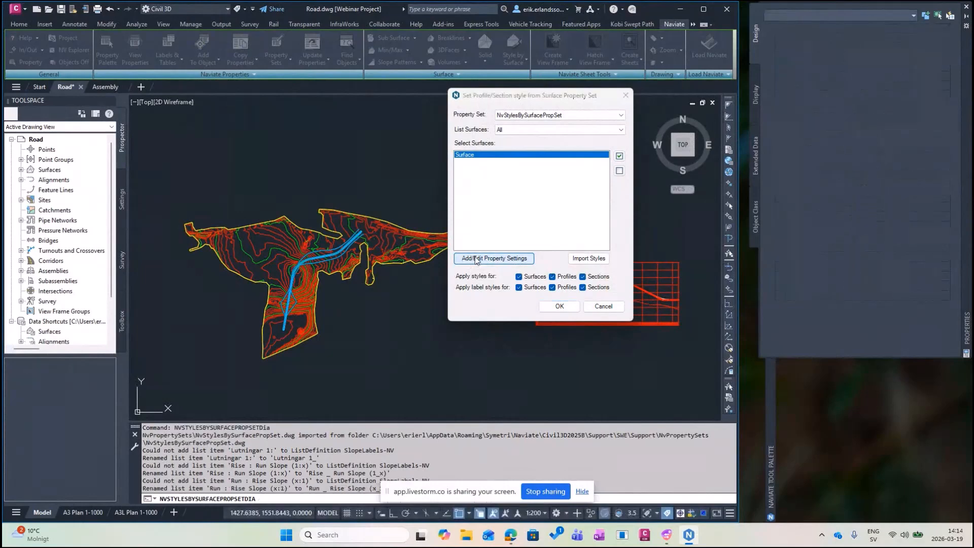
{"action": "left_click_drag", "start_coordinate": [683, 12], "coordinate": [586, 156]}
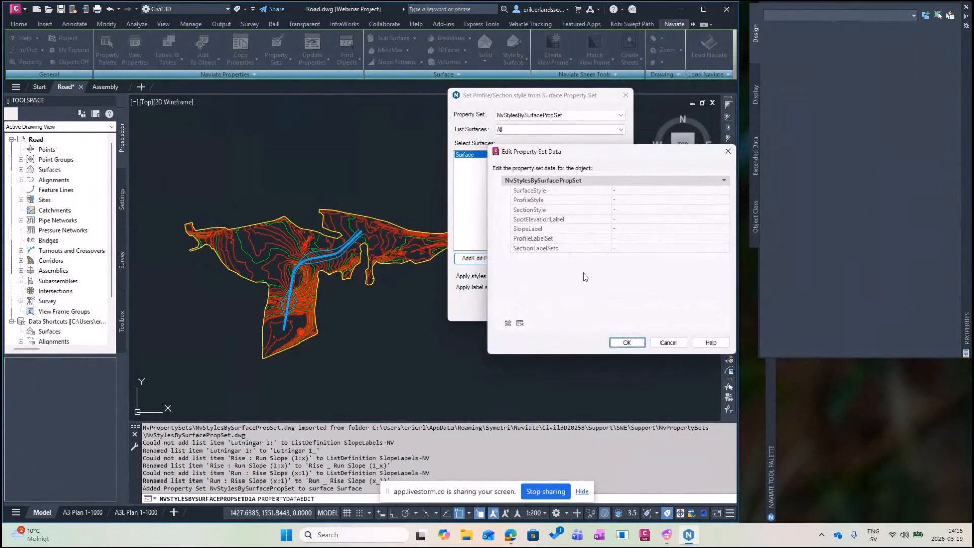
{"action": "left_click_drag", "start_coordinate": [602, 151], "coordinate": [489, 221]}
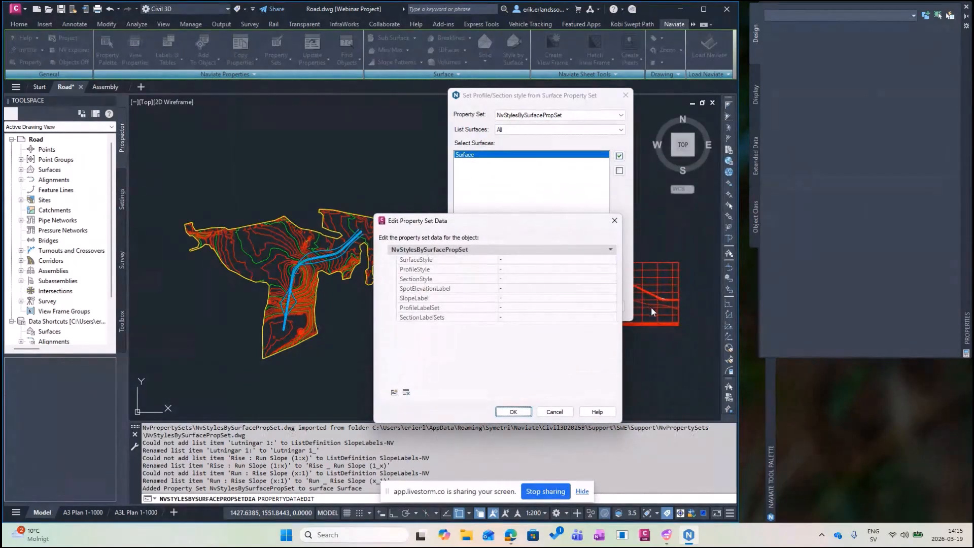
Set SurfaceStyle to Contours Background and ProfileStyle to Existing Ground, and apply them.
{"action": "left_click", "coordinate": [530, 263]}
{"action": "left_click", "coordinate": [612, 260]}
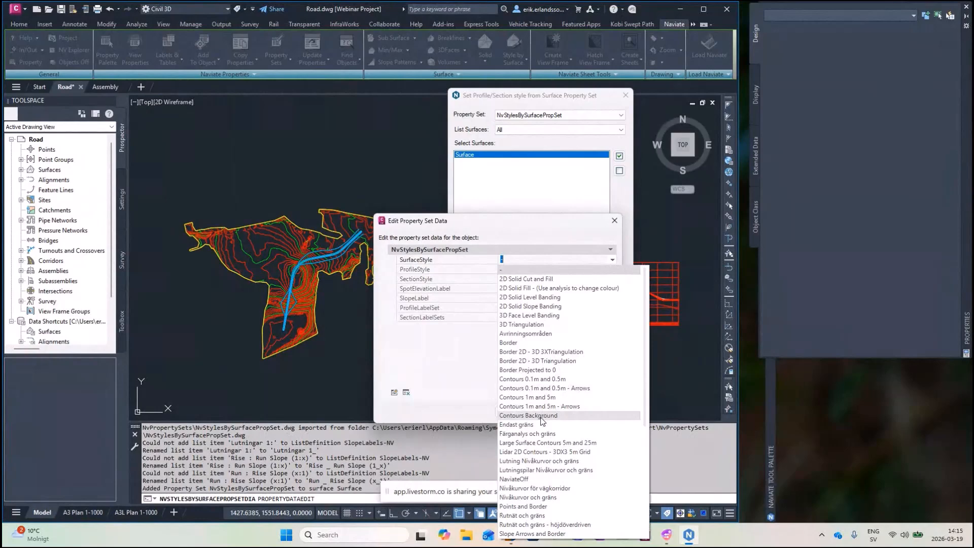
{"action": "left_click", "coordinate": [527, 416]}
{"action": "left_click", "coordinate": [539, 269]}
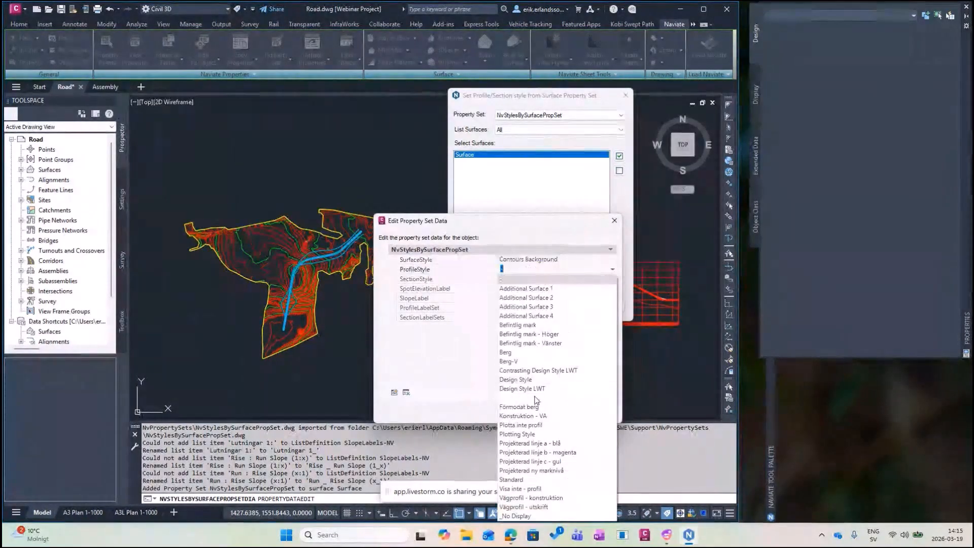
{"action": "left_click", "coordinate": [536, 398]}
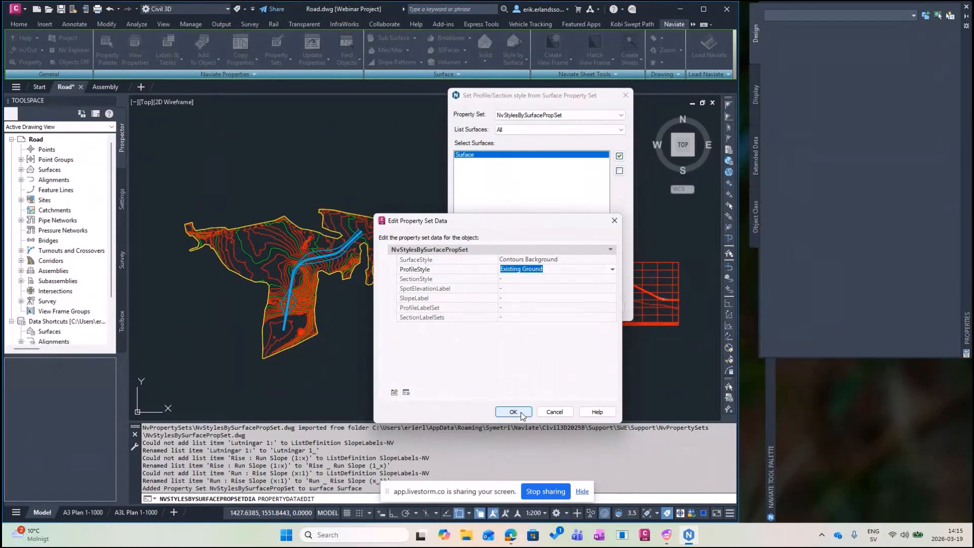
{"action": "left_click", "coordinate": [522, 414]}
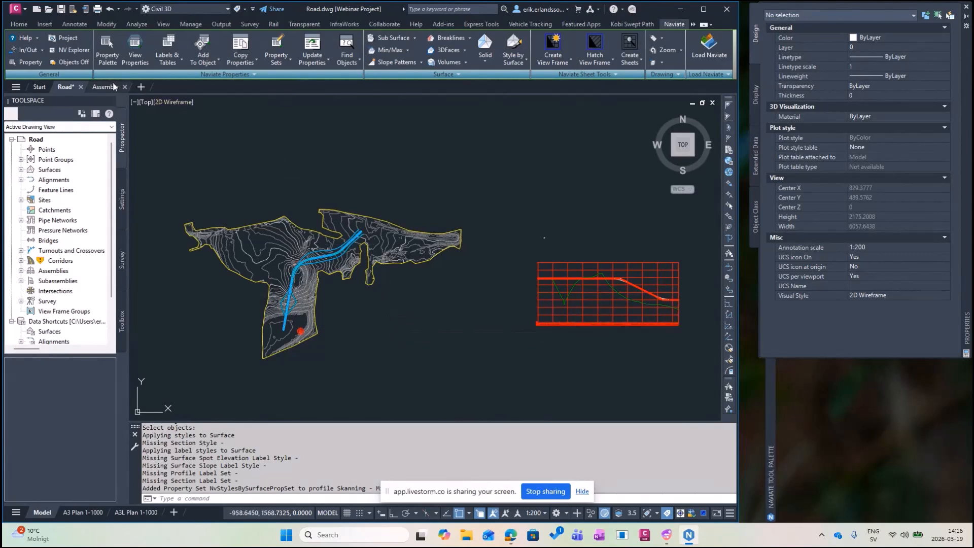
Turn off the profile view and the assembly in the Objects On/Off palette.
{"action": "key", "text": "Return"}
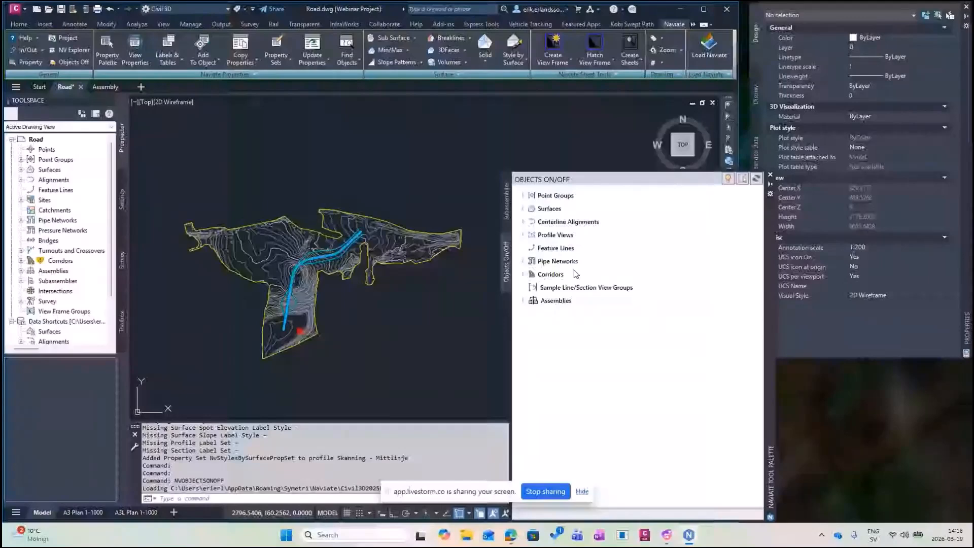
{"action": "left_click", "coordinate": [523, 235]}
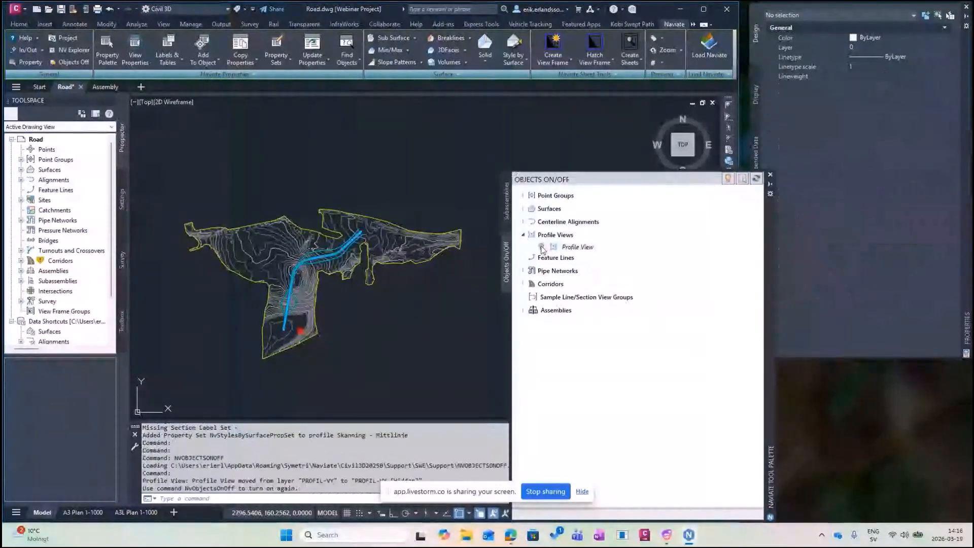
{"action": "left_click", "coordinate": [523, 310]}
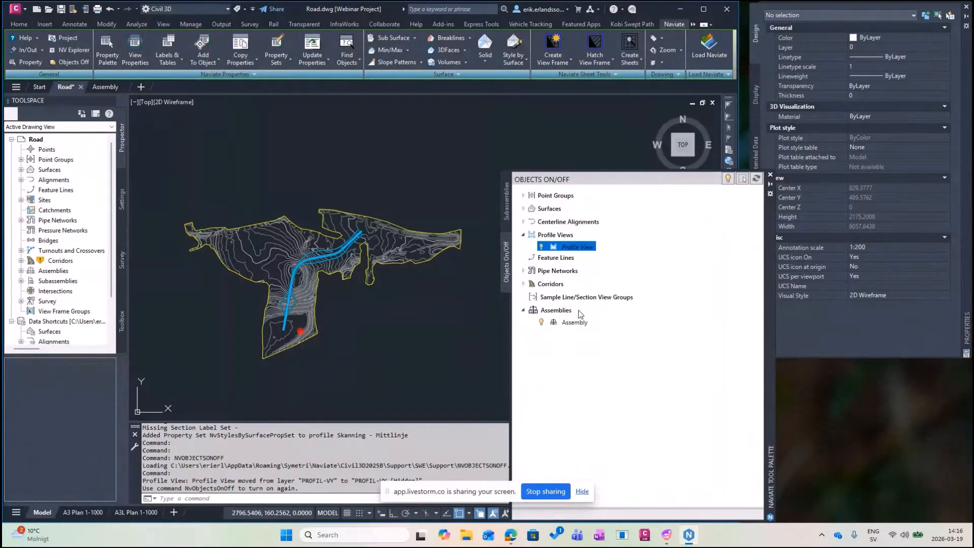
{"action": "left_click", "coordinate": [542, 323]}
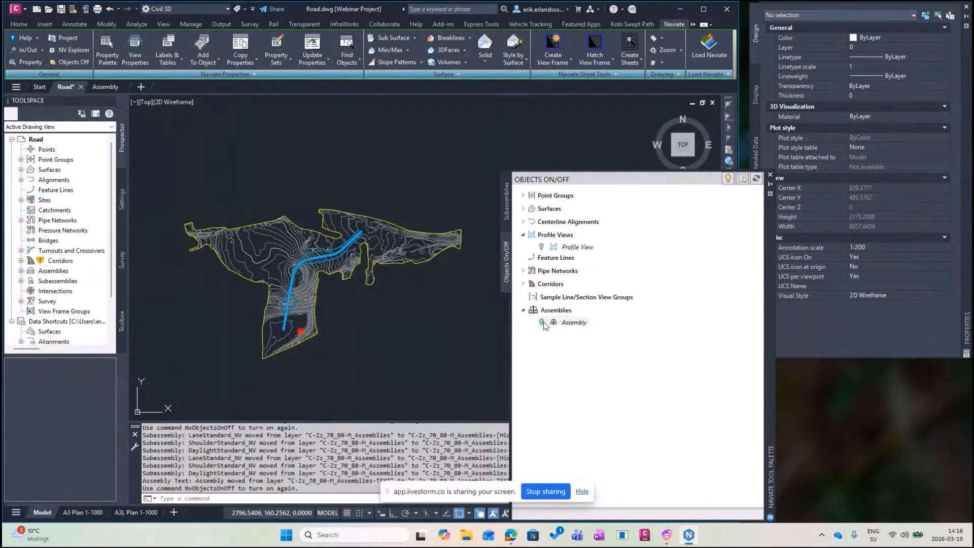
{"action": "left_click", "coordinate": [771, 185]}
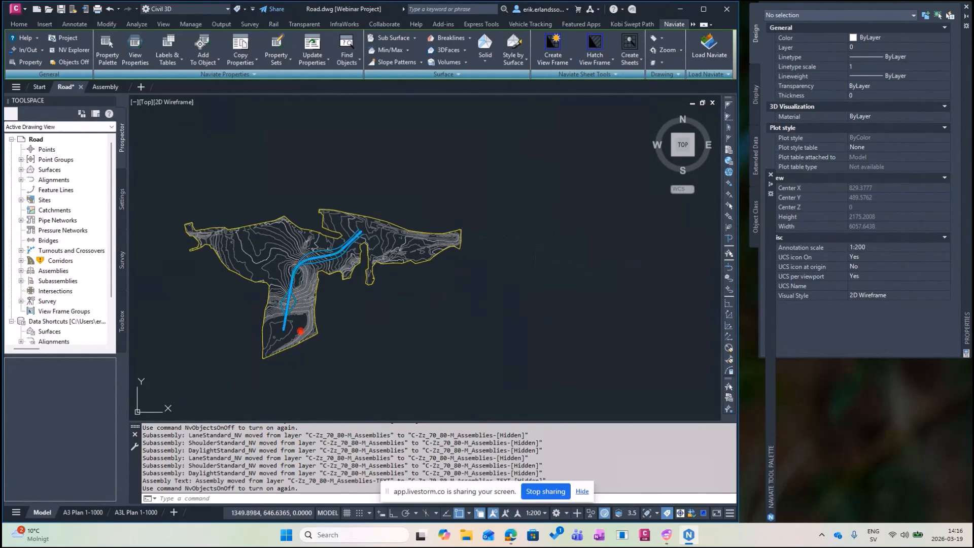
Zoom extents to fill the view with the terrain and corridor, then show Naviate-Road tools.
{"action": "middle_click", "coordinate": [503, 237]}
{"action": "middle_click", "coordinate": [503, 237]}
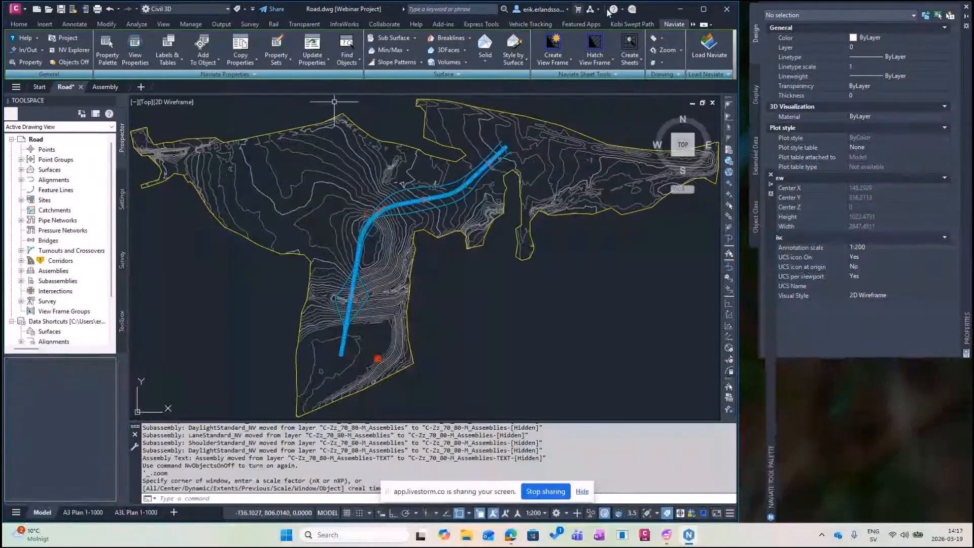
{"action": "left_click", "coordinate": [694, 24]}
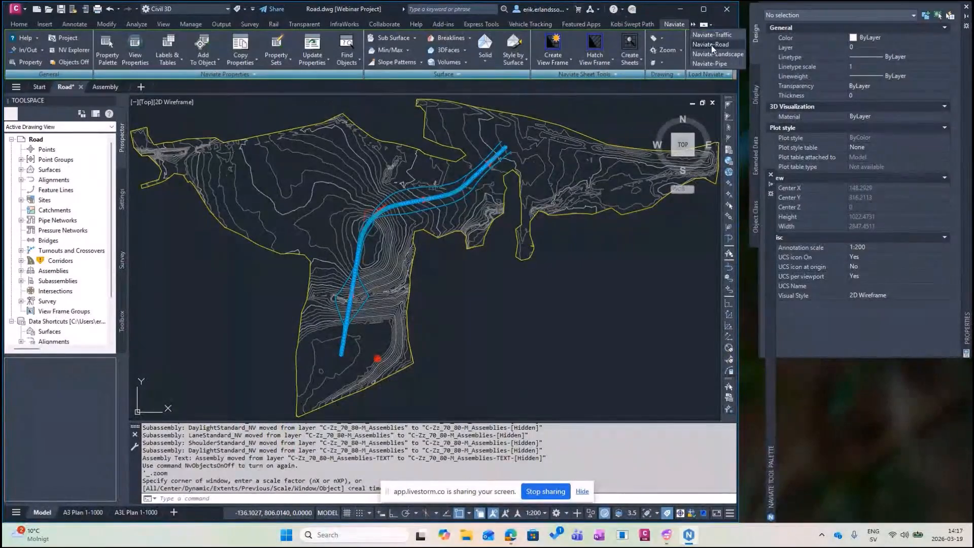
{"action": "left_click", "coordinate": [713, 50]}
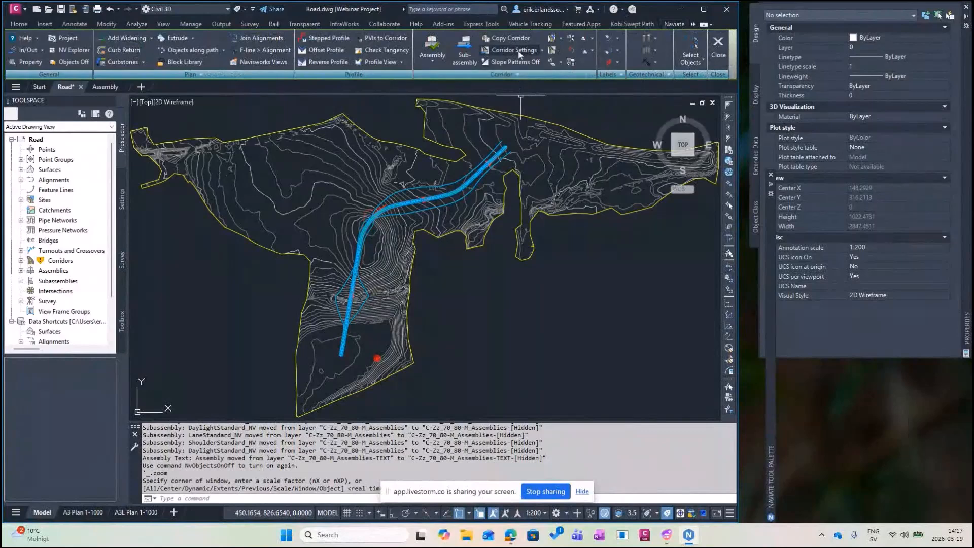
Run Corridor Settings on the road corridor with Naviate_Road_Standard from NvCorridorSetupENG.dwg.
{"action": "left_click", "coordinate": [518, 53]}
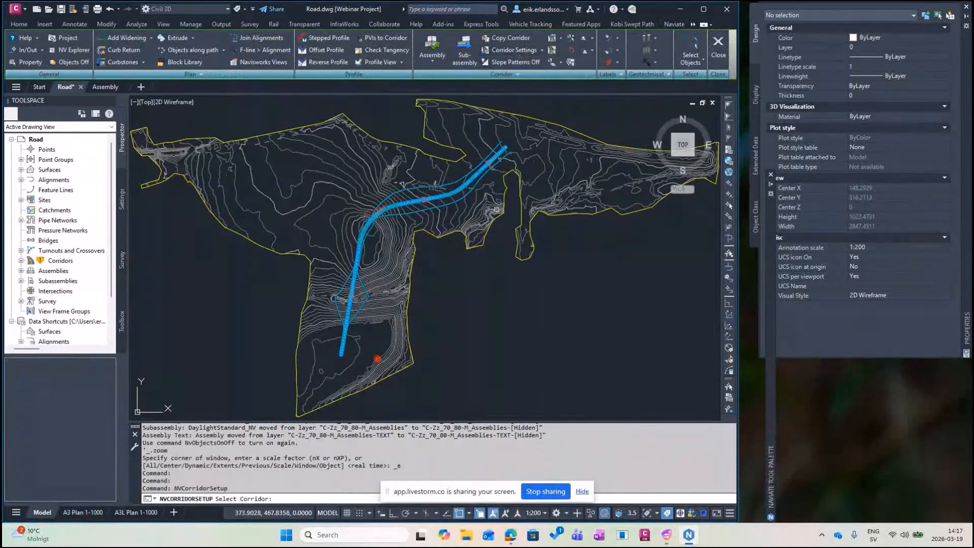
{"action": "left_click", "coordinate": [448, 198]}
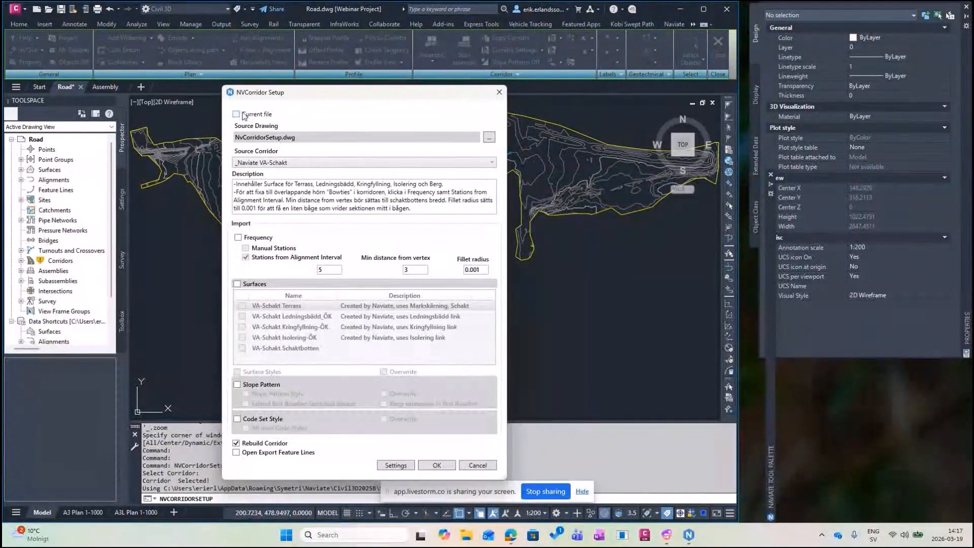
{"action": "left_click", "coordinate": [489, 137]}
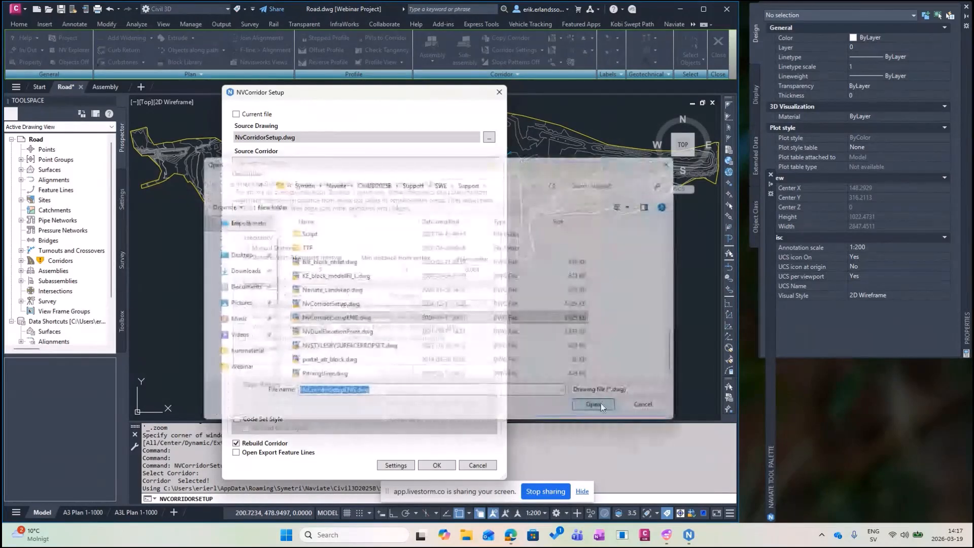
{"action": "left_click", "coordinate": [601, 403]}
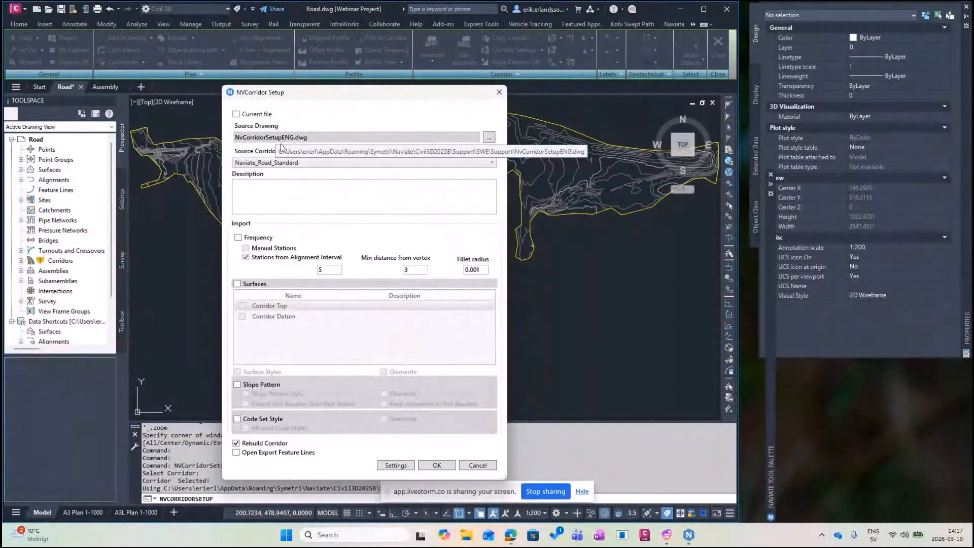
{"action": "left_click", "coordinate": [309, 161]}
{"action": "left_click", "coordinate": [301, 172]}
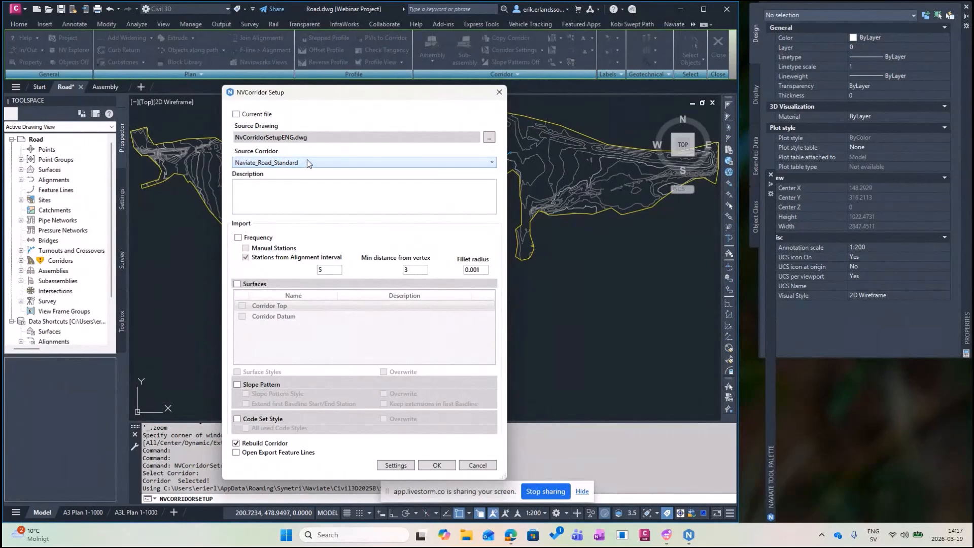
Import alignment-interval frequency stations and the Corridor Top and Datum surfaces, then apply.
{"action": "left_click", "coordinate": [238, 238]}
{"action": "left_click", "coordinate": [246, 258]}
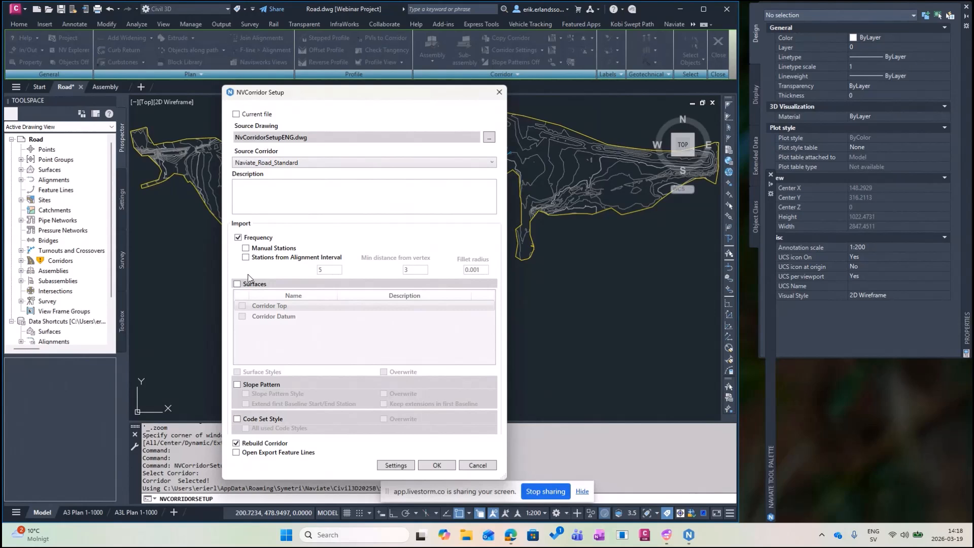
{"action": "left_click", "coordinate": [246, 257]}
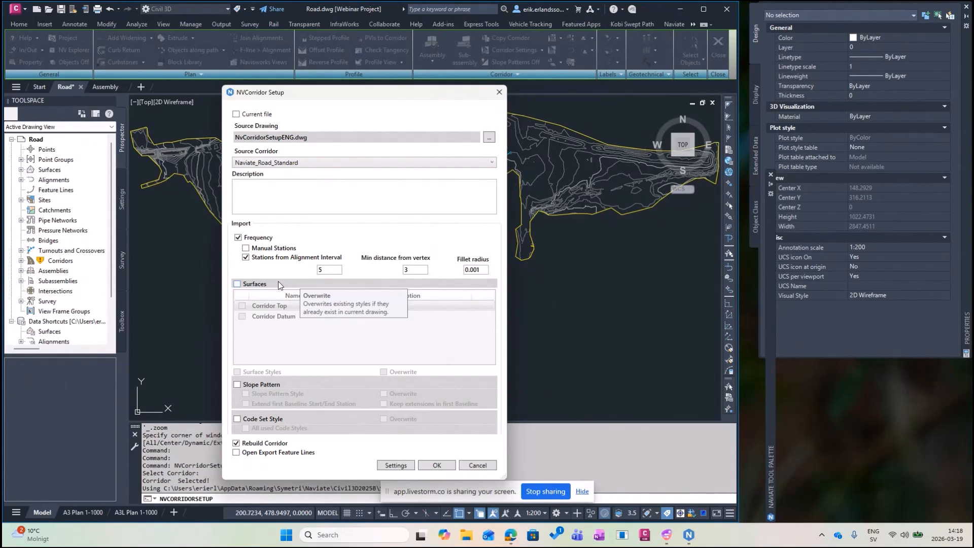
{"action": "left_click", "coordinate": [238, 284]}
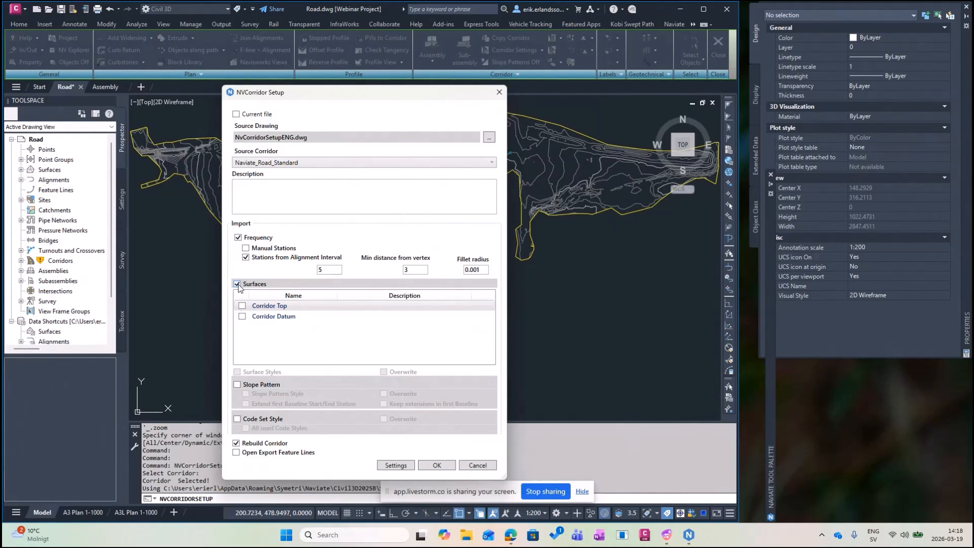
{"action": "left_click", "coordinate": [242, 306]}
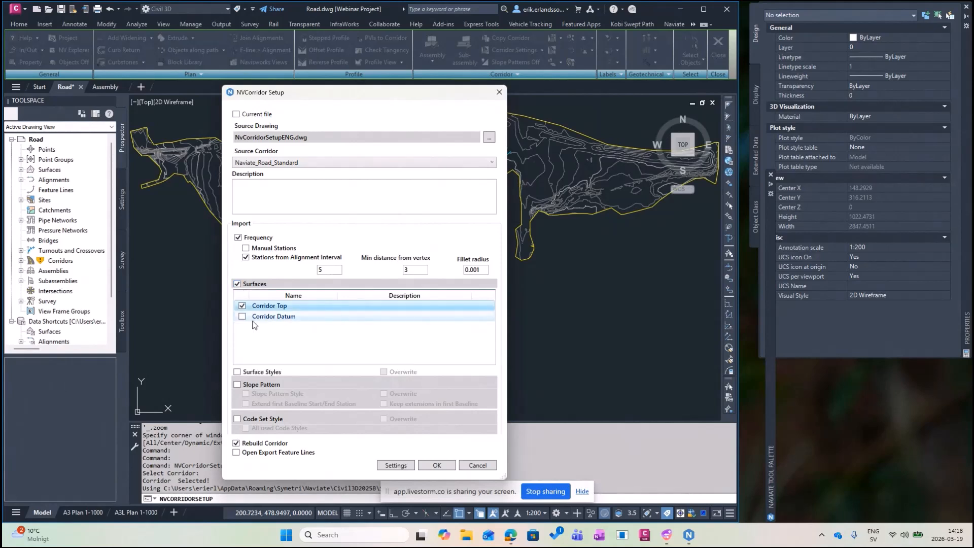
{"action": "left_click", "coordinate": [242, 316]}
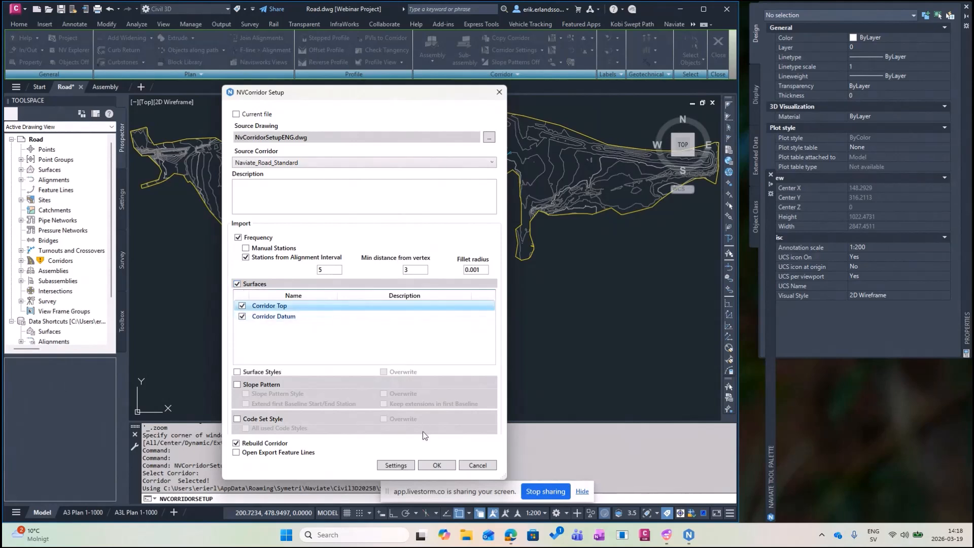
{"action": "left_click", "coordinate": [437, 465]}
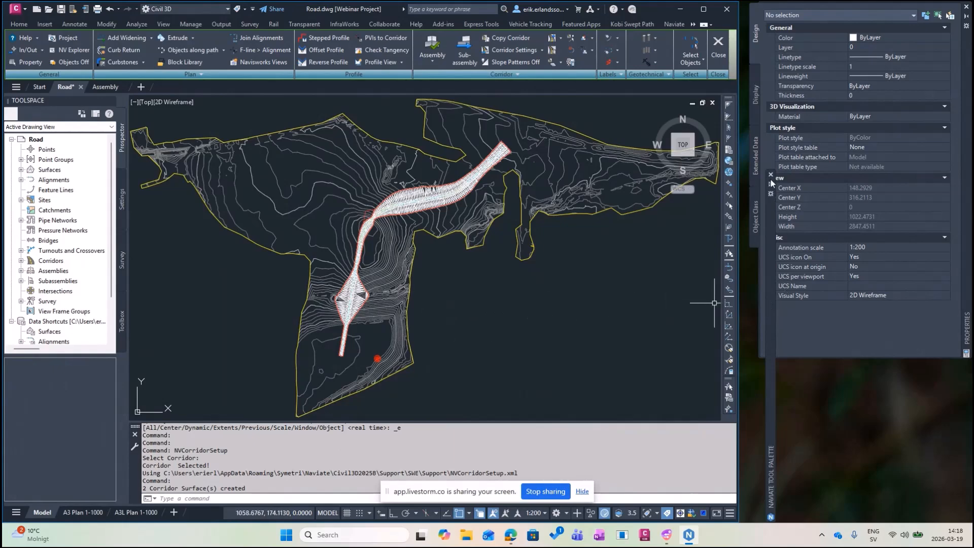
Refresh the Objects On/Off surface list and switch off Corridor Corridor Datum and Corridor Corridor Top.
{"action": "mouse_move", "coordinate": [771, 183]}
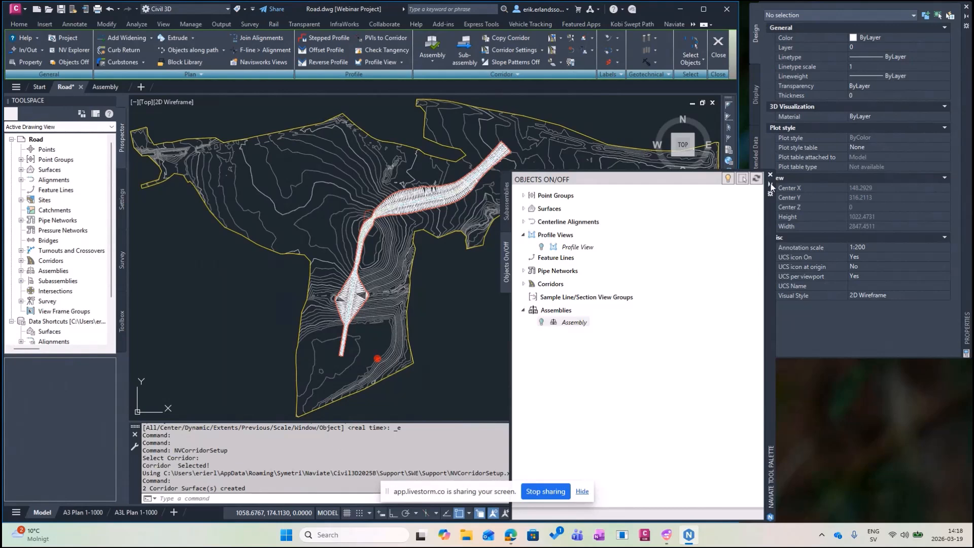
{"action": "left_click", "coordinate": [523, 209]}
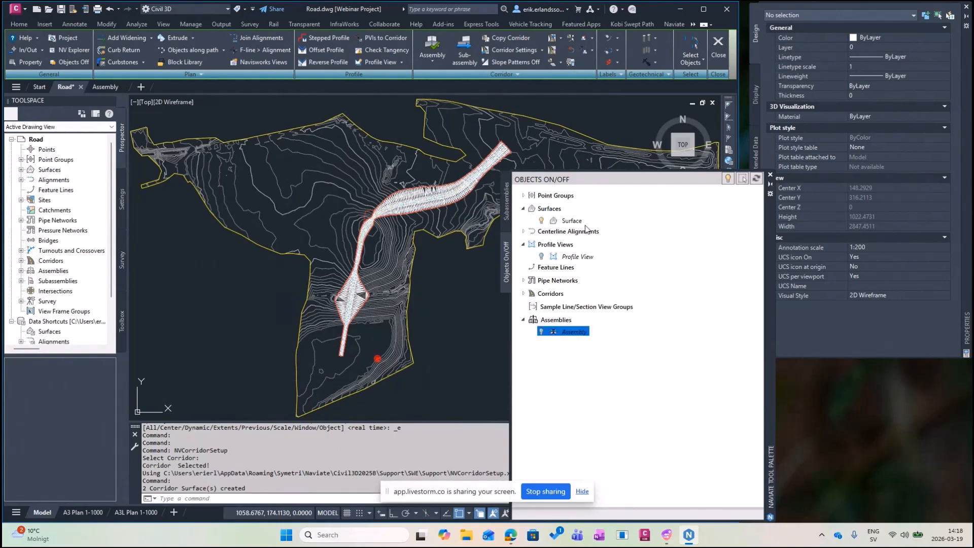
{"action": "left_click", "coordinate": [756, 180]}
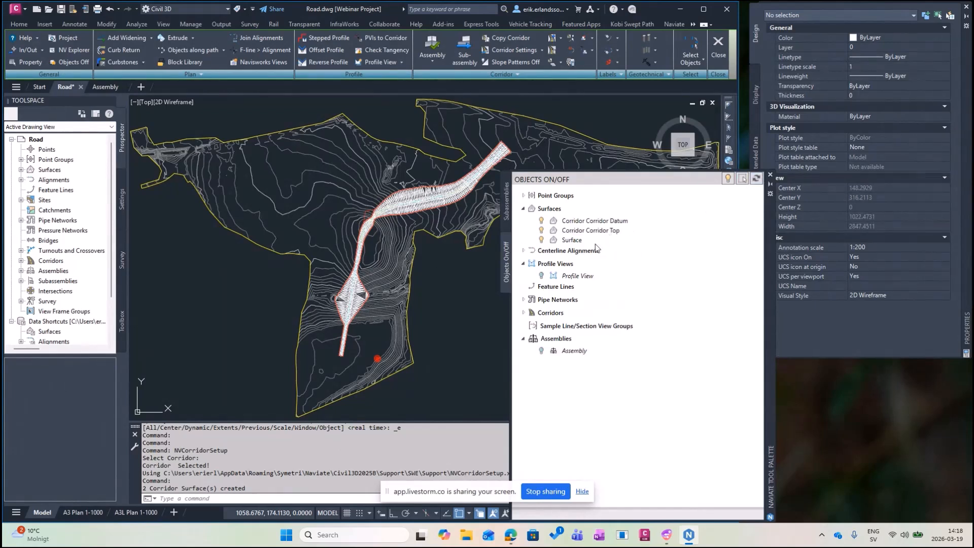
{"action": "left_click", "coordinate": [541, 221]}
{"action": "left_click", "coordinate": [542, 230]}
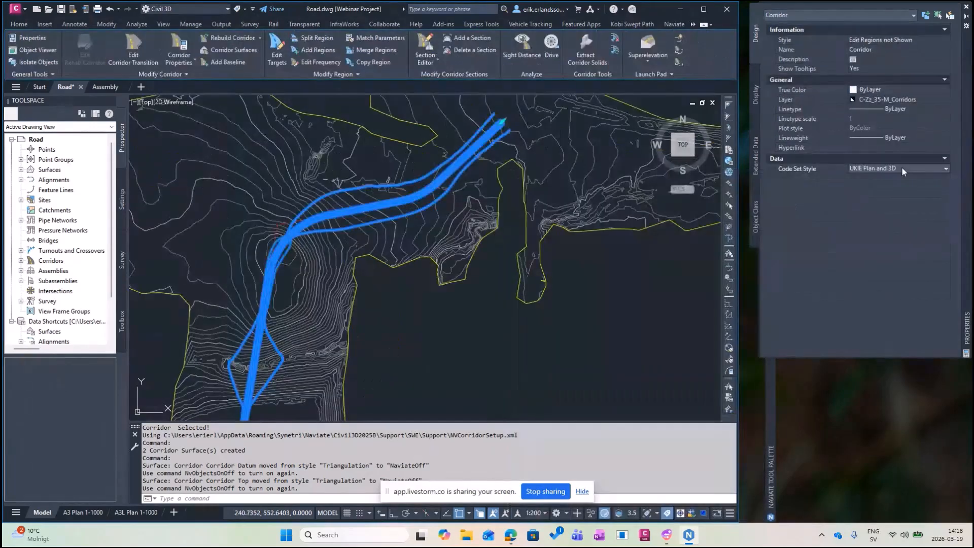
Inspect the corridor with UKIE Assembly-Section code set style, then restore UKIE Plan and 3D.
{"action": "left_click", "coordinate": [903, 167]}
{"action": "left_click", "coordinate": [893, 193]}
{"action": "scroll", "coordinate": [441, 254], "scroll_direction": "up", "scroll_amount": 2}
{"action": "scroll", "coordinate": [253, 228], "scroll_direction": "up", "scroll_amount": 4}
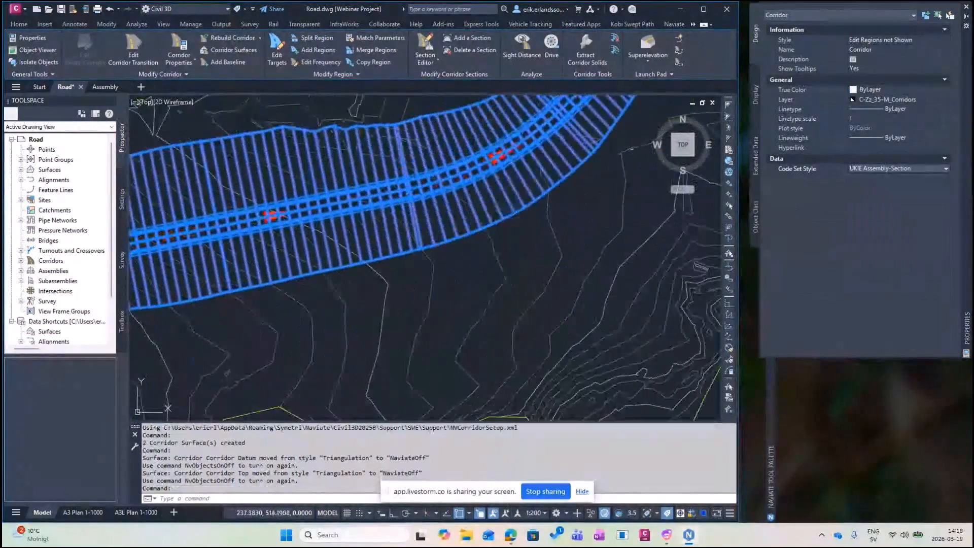
{"action": "middle_click_drag", "start_coordinate": [231, 260], "coordinate": [429, 224]}
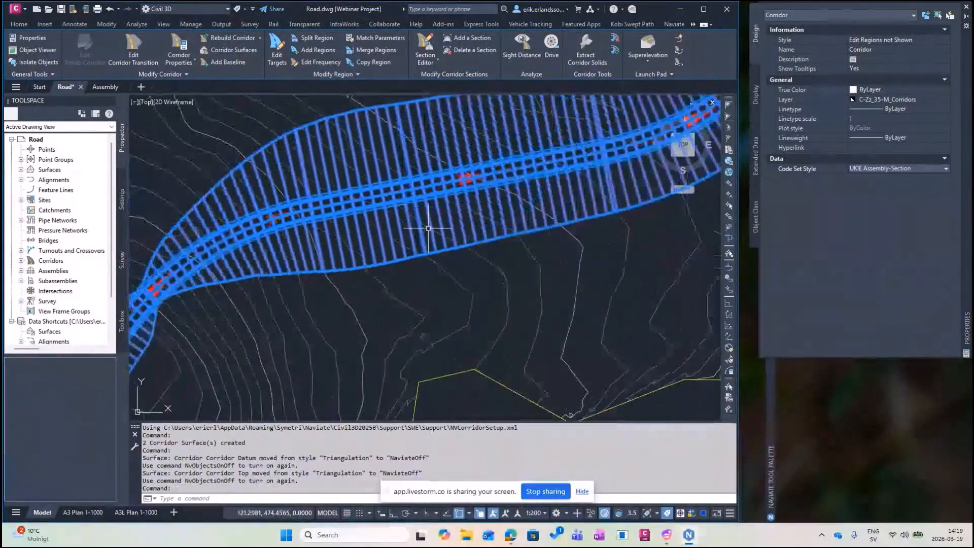
{"action": "left_click", "coordinate": [946, 168]}
{"action": "left_click", "coordinate": [873, 242]}
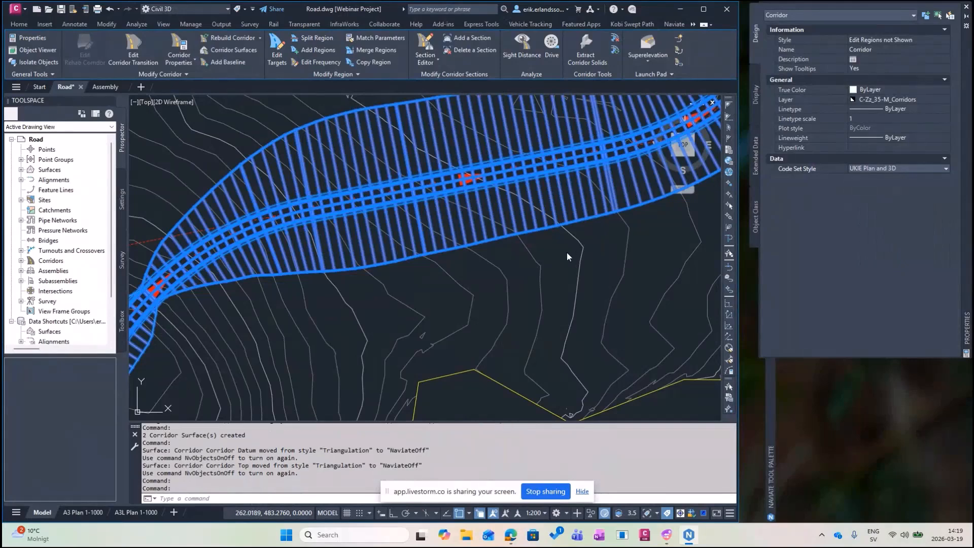
{"action": "key", "text": "Escape"}
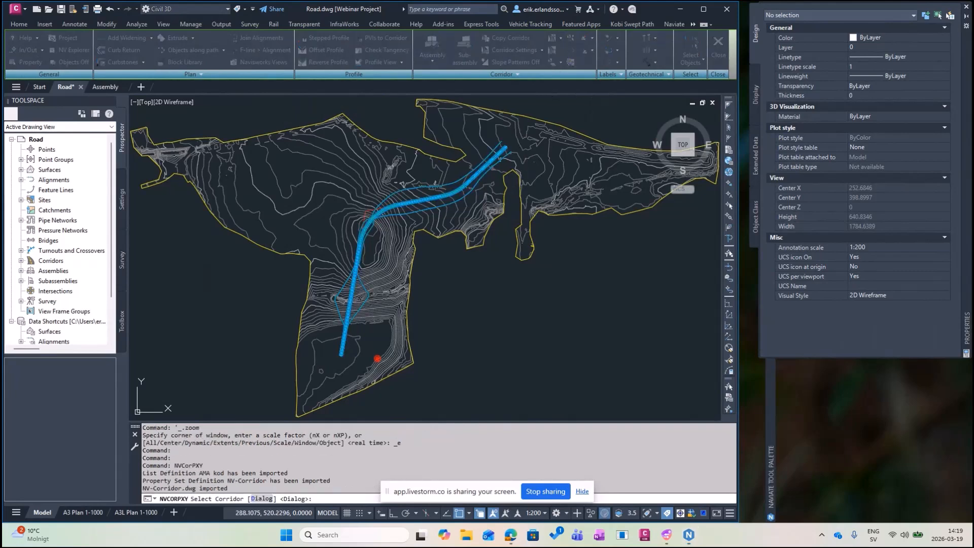
In Export Corridor, check EPS, ETW and Daylight; uncheck Join between regions and Use translation file.
{"action": "key", "text": "Return"}
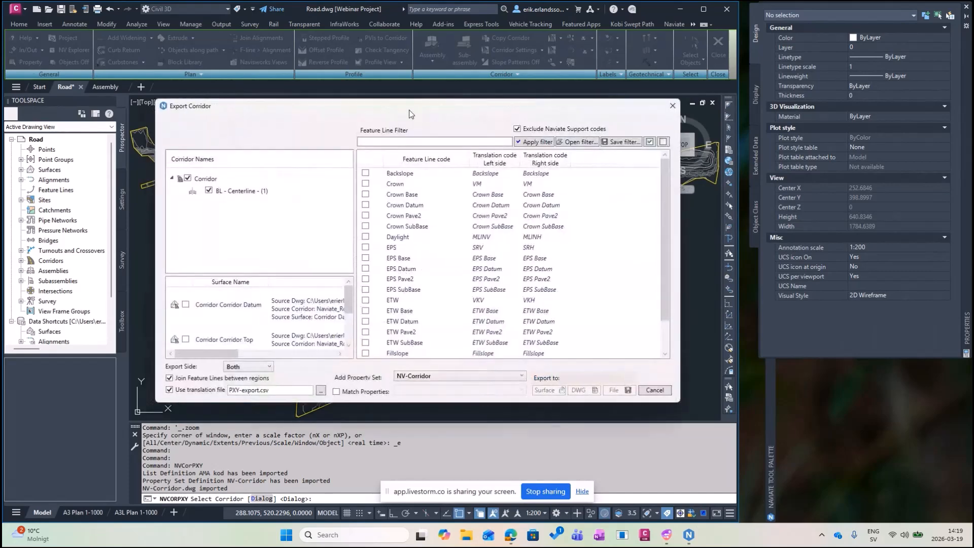
{"action": "left_click", "coordinate": [366, 248]}
{"action": "left_click", "coordinate": [366, 300]}
{"action": "left_click", "coordinate": [365, 237]}
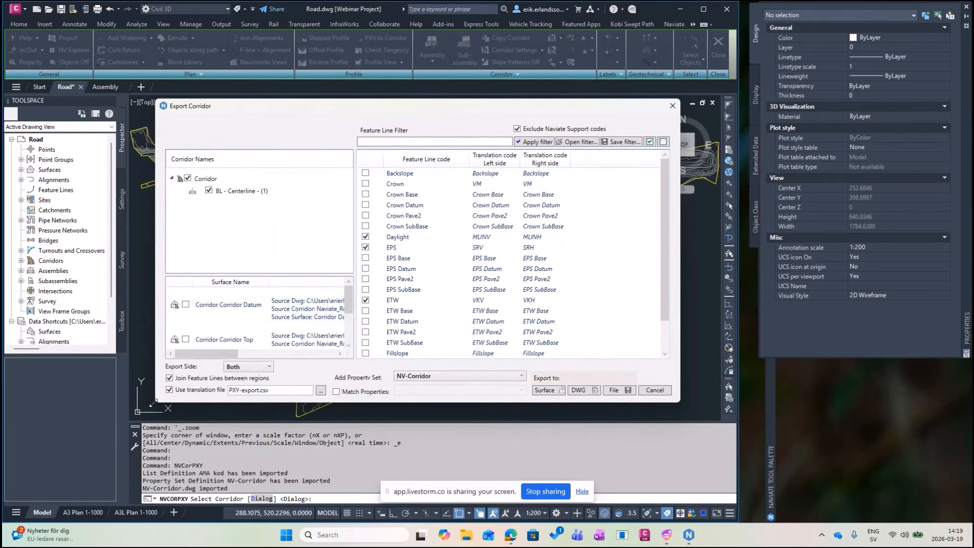
{"action": "left_click", "coordinate": [170, 379]}
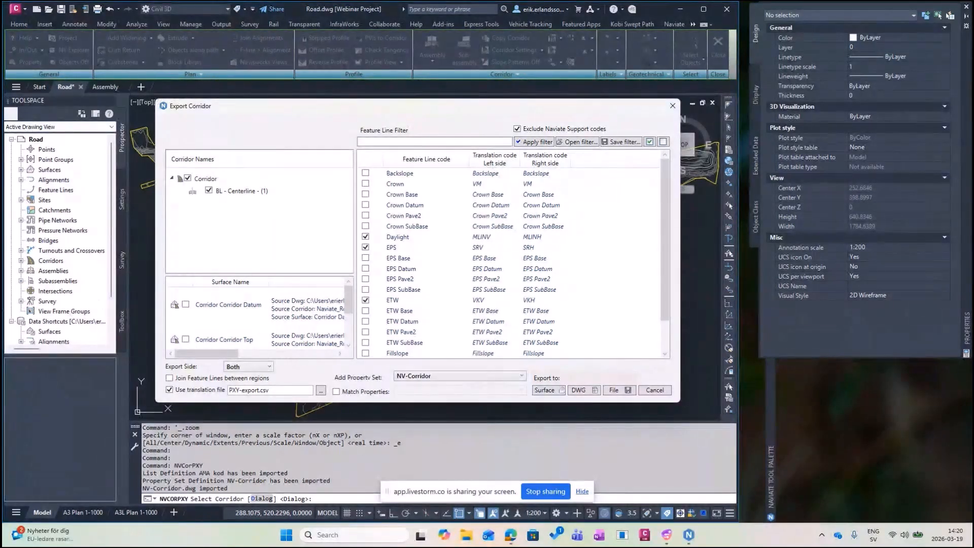
{"action": "left_click", "coordinate": [170, 389]}
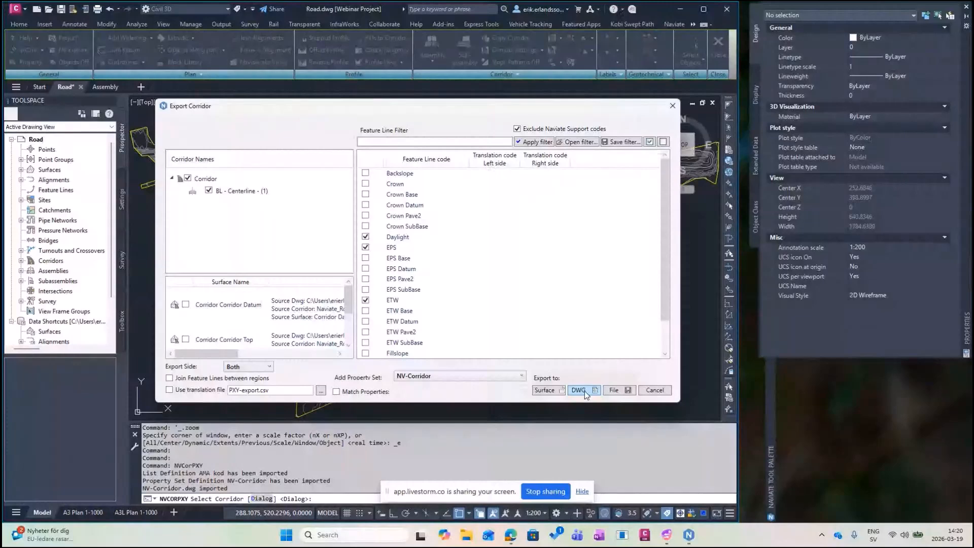
Export the selected lines to DWG as dynamically linked Feature Lines rather than 3D polylines.
{"action": "left_click", "coordinate": [583, 390]}
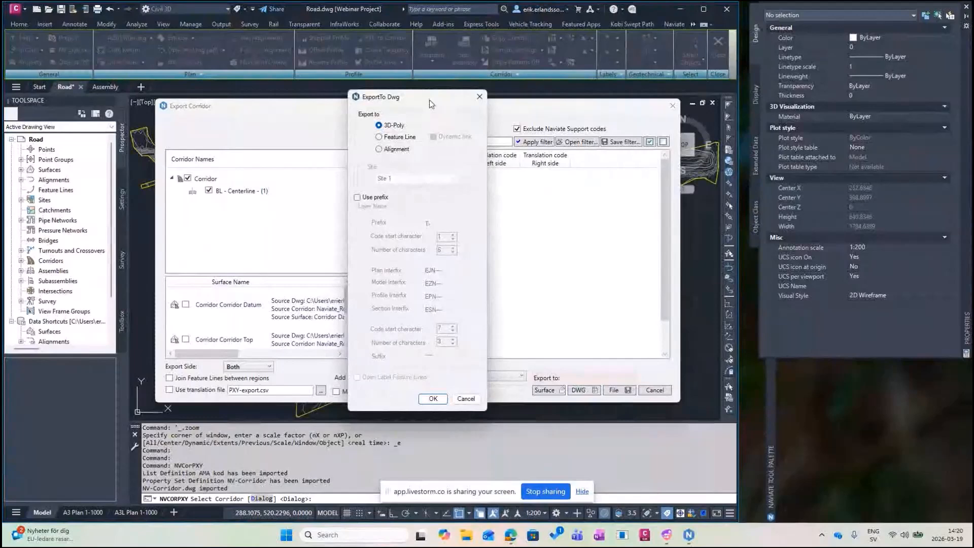
{"action": "left_click_drag", "start_coordinate": [431, 104], "coordinate": [432, 100]}
{"action": "left_click", "coordinate": [380, 134]}
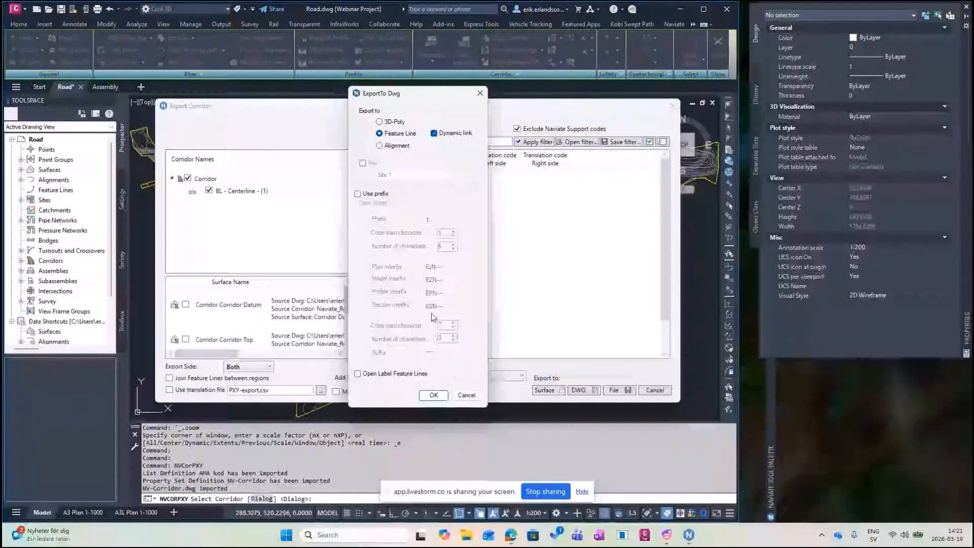
{"action": "left_click", "coordinate": [437, 396]}
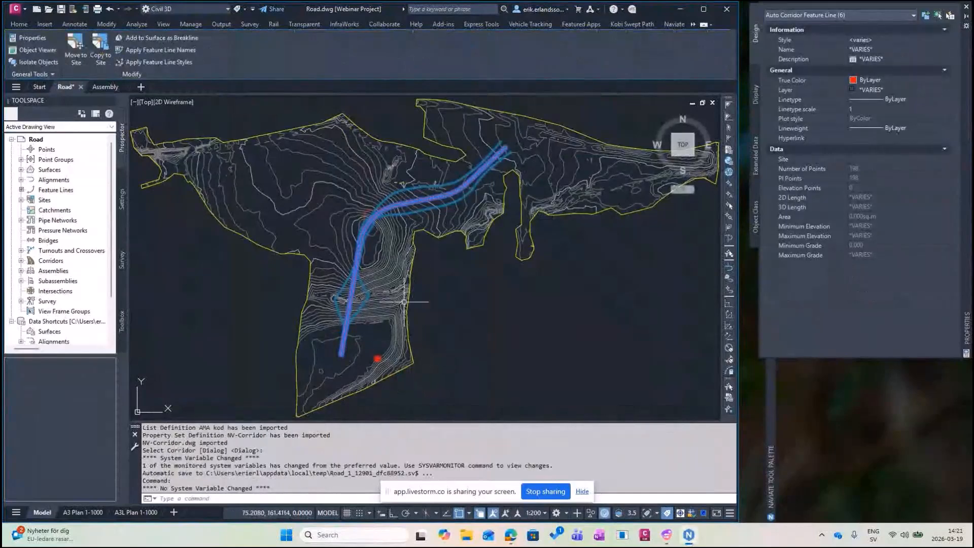
Hide the corridor in Objects On/Off and zoom in on the road's red and green feature lines.
{"action": "middle_click_drag", "start_coordinate": [441, 252], "coordinate": [431, 261]}
{"action": "key", "text": "Escape"}
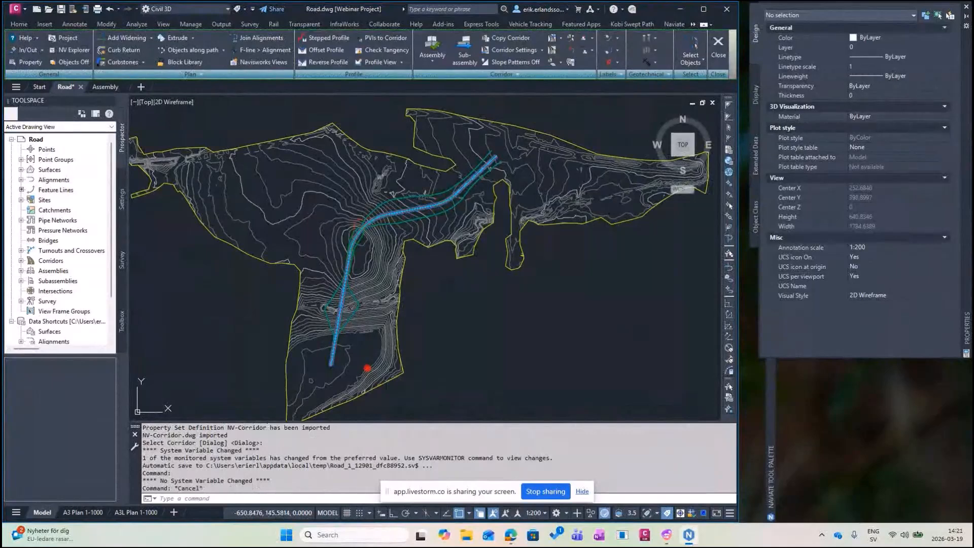
{"action": "middle_click_drag", "start_coordinate": [472, 283], "coordinate": [456, 283]}
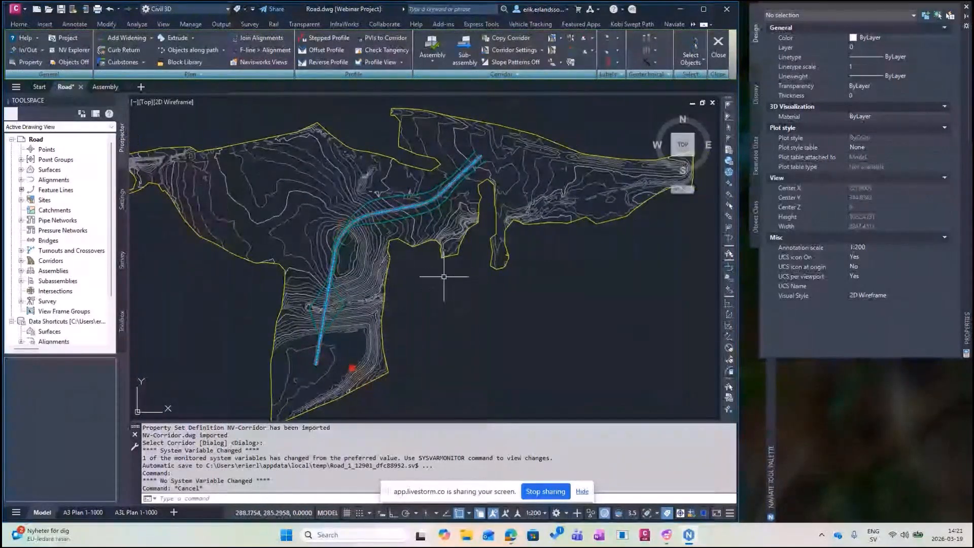
{"action": "mouse_move", "coordinate": [771, 406]}
{"action": "left_click", "coordinate": [523, 312]}
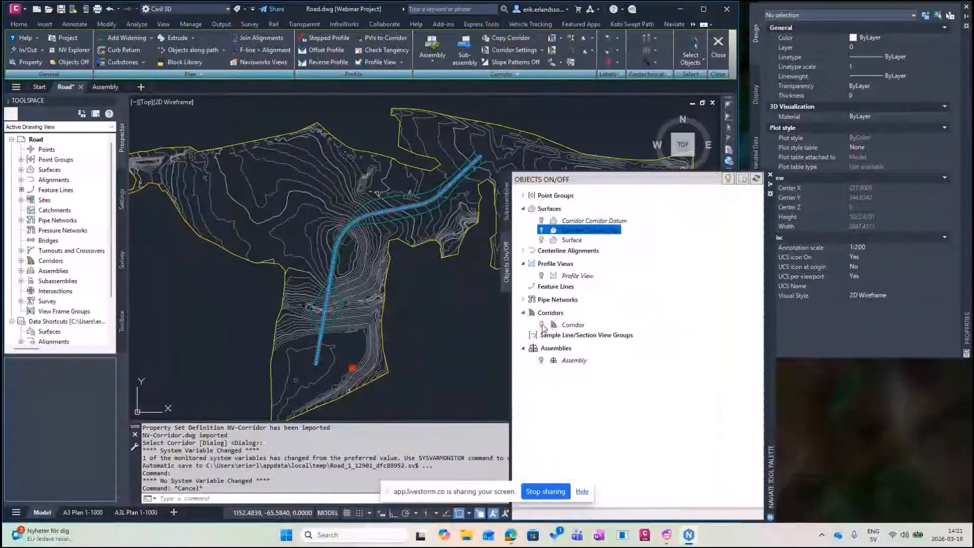
{"action": "left_click", "coordinate": [542, 325]}
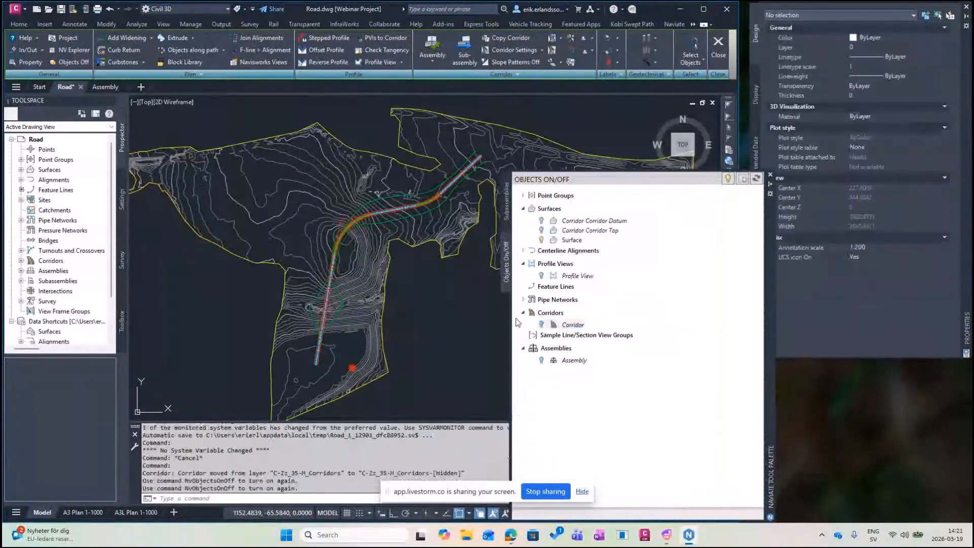
{"action": "middle_click_drag", "start_coordinate": [445, 279], "coordinate": [433, 301]}
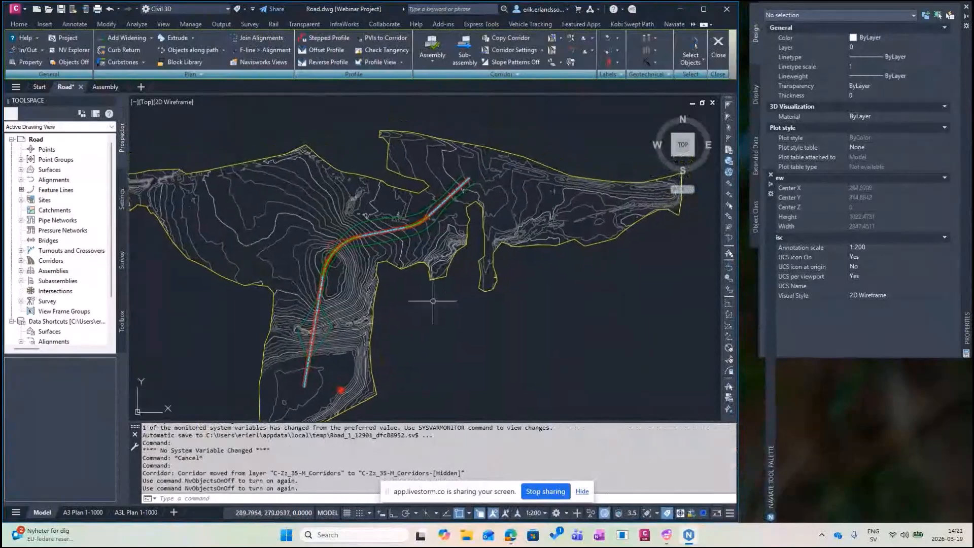
{"action": "scroll", "coordinate": [434, 292], "scroll_direction": "up", "scroll_amount": 8}
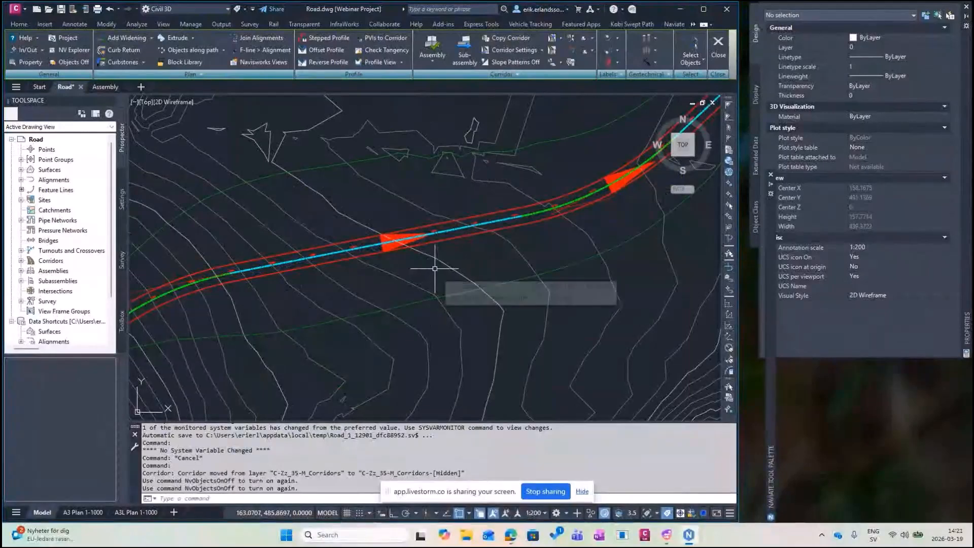
{"action": "middle_click_drag", "start_coordinate": [439, 267], "coordinate": [413, 254]}
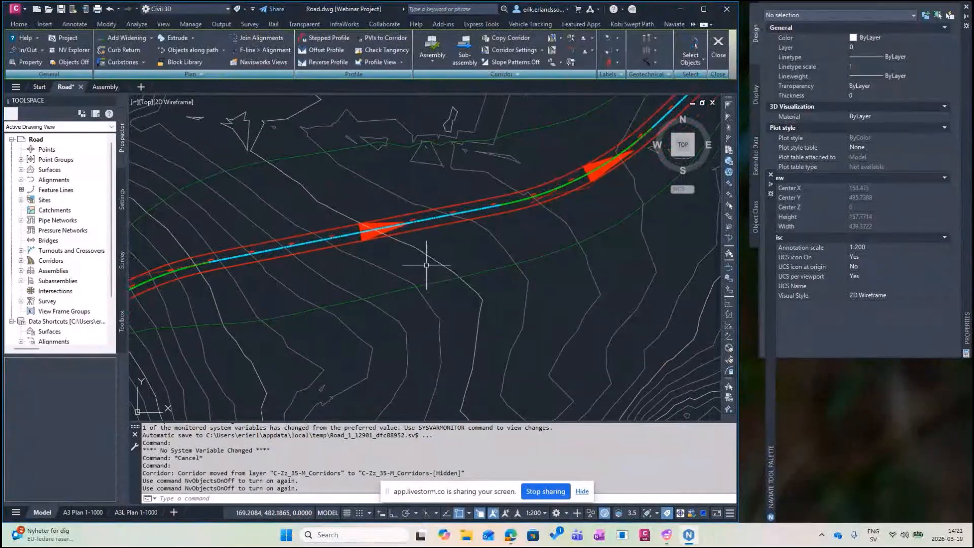
{"action": "scroll", "coordinate": [435, 257], "scroll_direction": "up", "scroll_amount": 2}
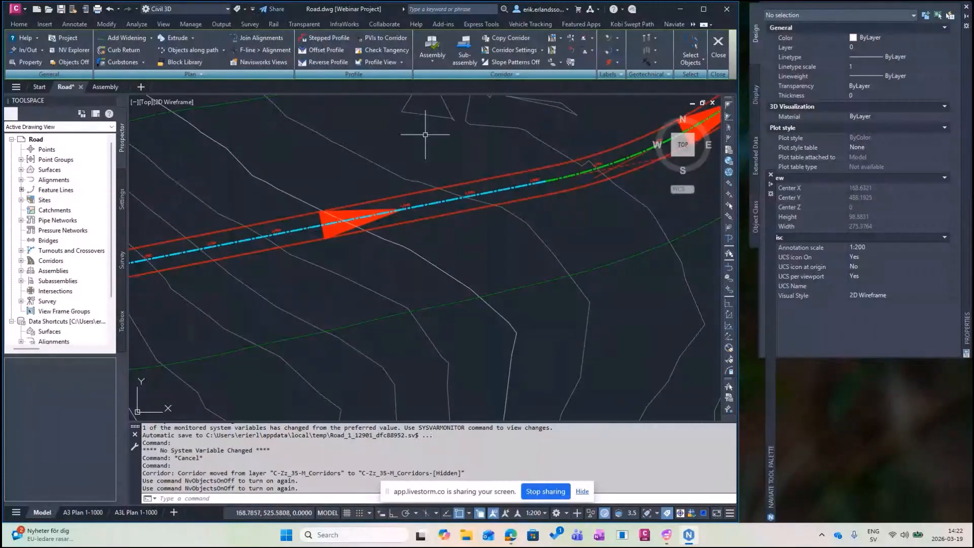
Start a Naviate slope pattern from the red edge line to the green daylight line, using the centreline for frequency.
{"action": "left_click", "coordinate": [671, 24]}
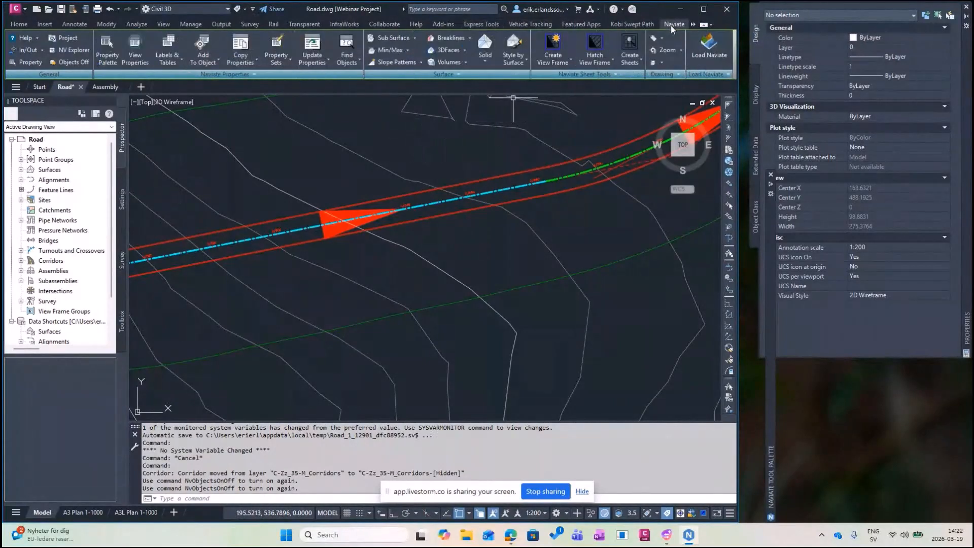
{"action": "left_click", "coordinate": [397, 62]}
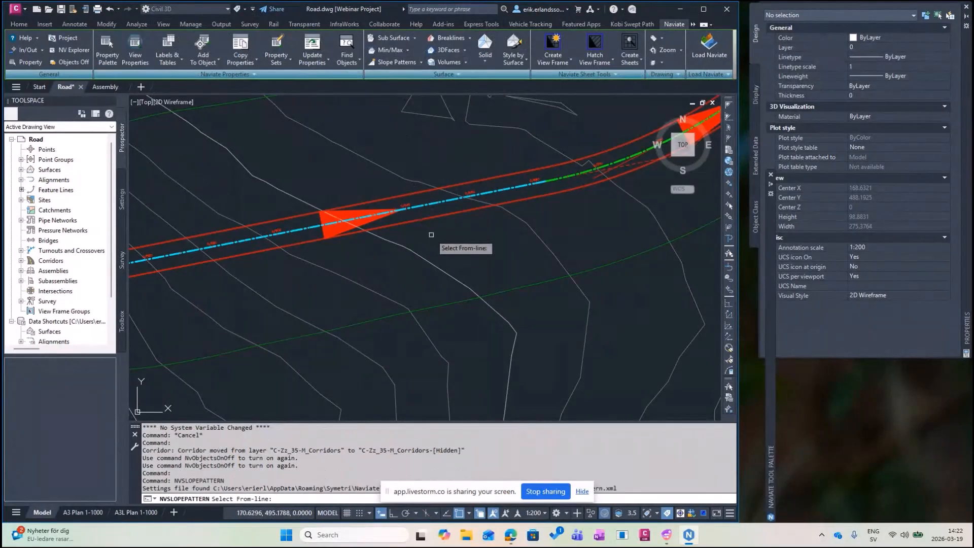
{"action": "scroll", "coordinate": [432, 234], "scroll_direction": "up", "scroll_amount": 6}
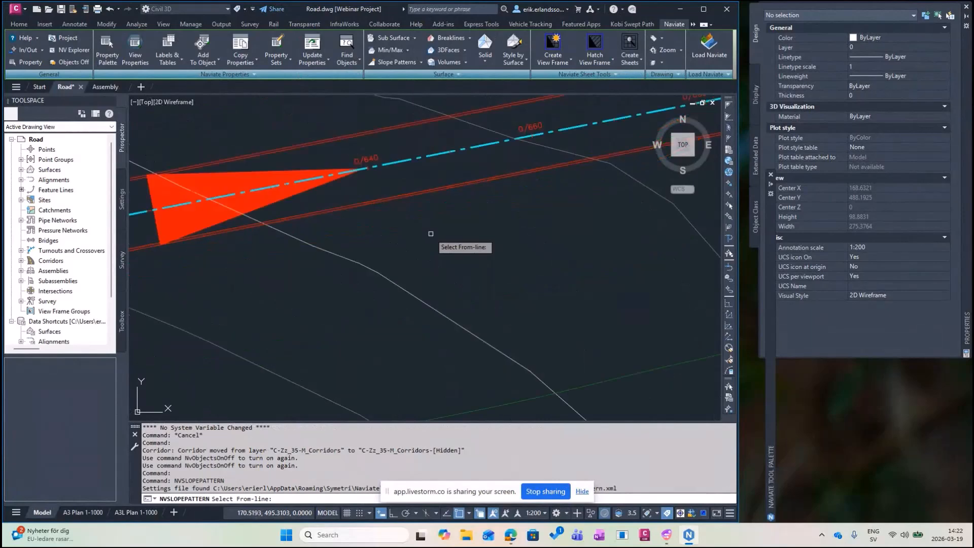
{"action": "left_click", "coordinate": [420, 174]}
{"action": "scroll", "coordinate": [423, 190], "scroll_direction": "down", "scroll_amount": 6}
{"action": "left_click", "coordinate": [438, 266]}
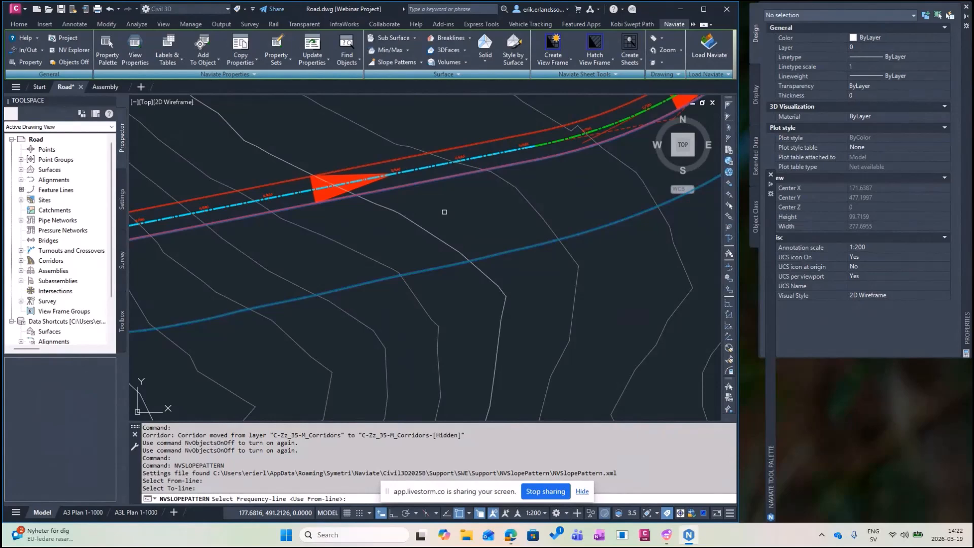
{"action": "left_click", "coordinate": [423, 168]}
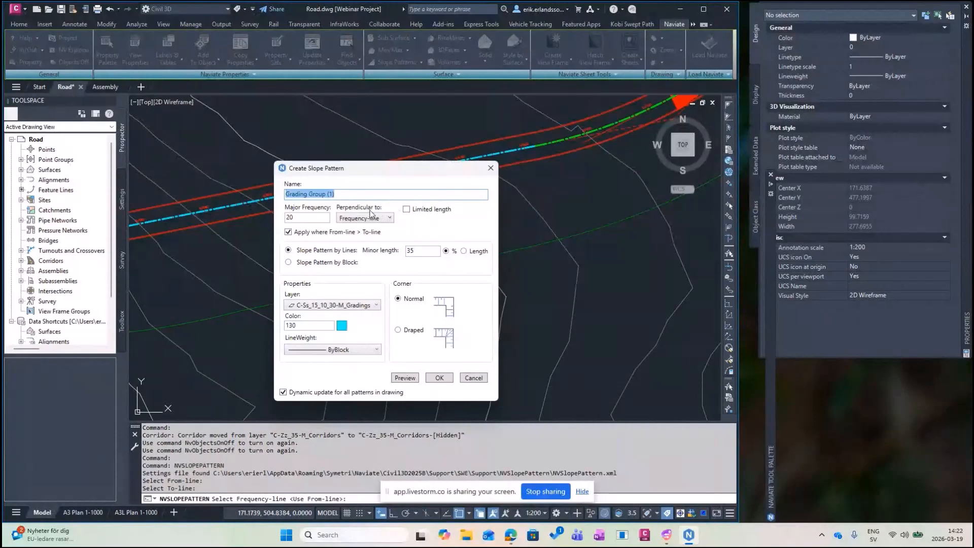
Put the pattern on LinksDaylightFill, name it Fill Right, and preview it.
{"action": "left_click", "coordinate": [378, 306]}
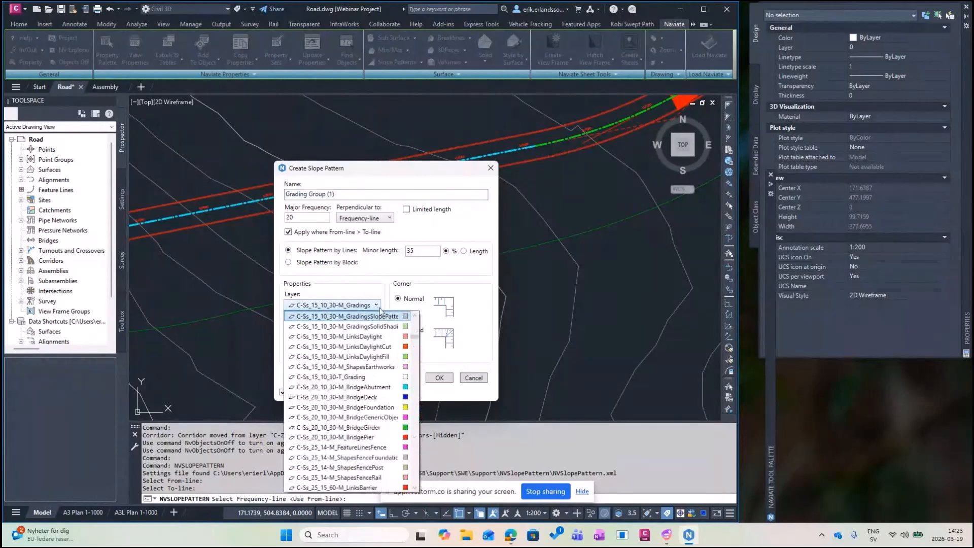
{"action": "left_click", "coordinate": [388, 358]}
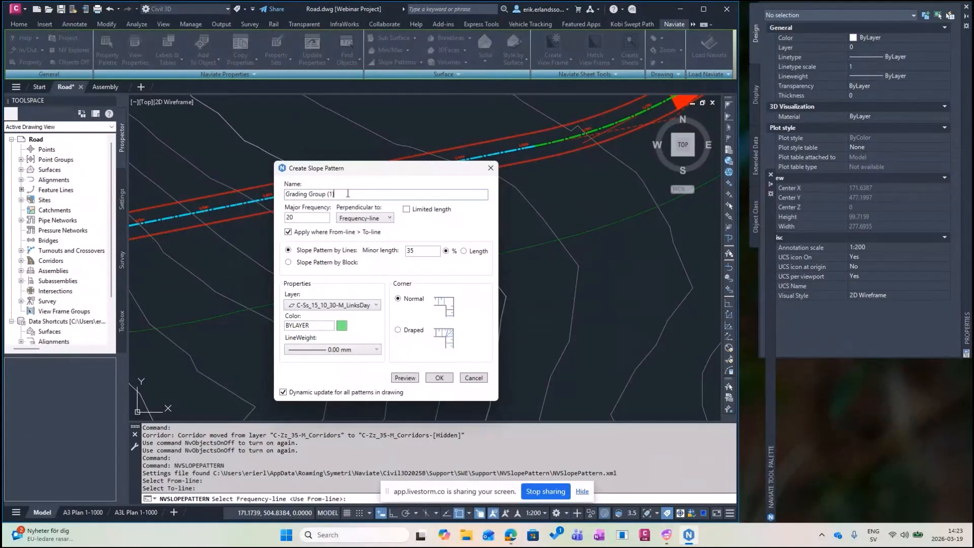
{"action": "left_click_drag", "start_coordinate": [358, 194], "coordinate": [254, 202]}
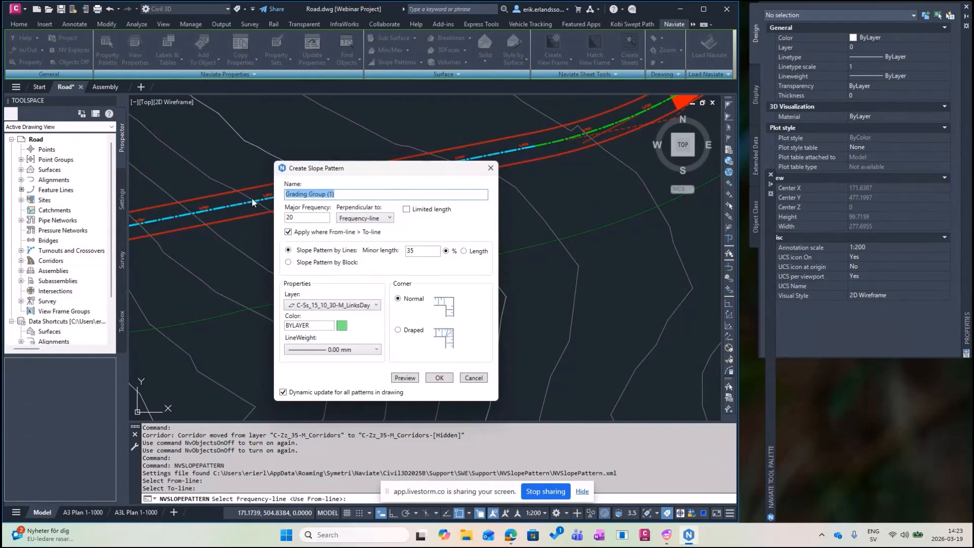
{"action": "type", "text": "Fill Right"}
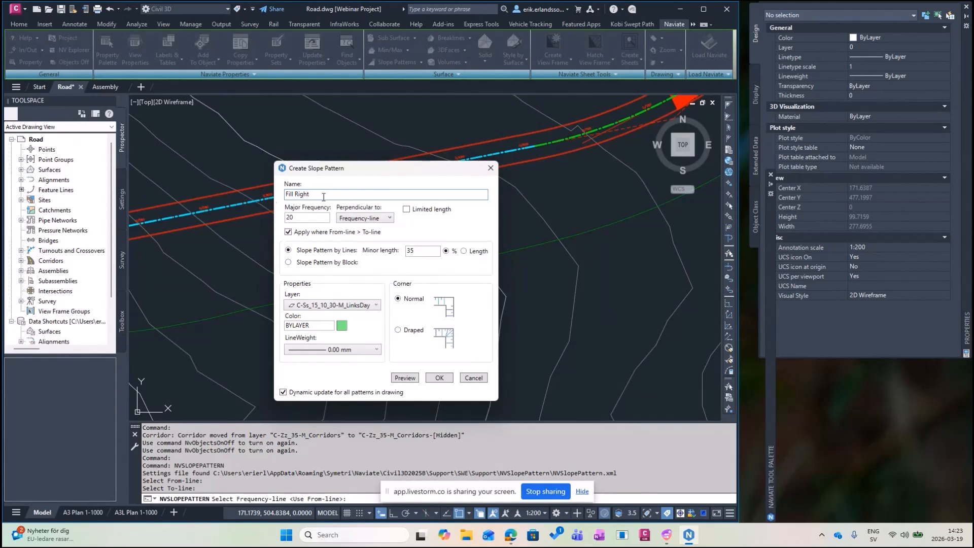
{"action": "left_click", "coordinate": [414, 381]}
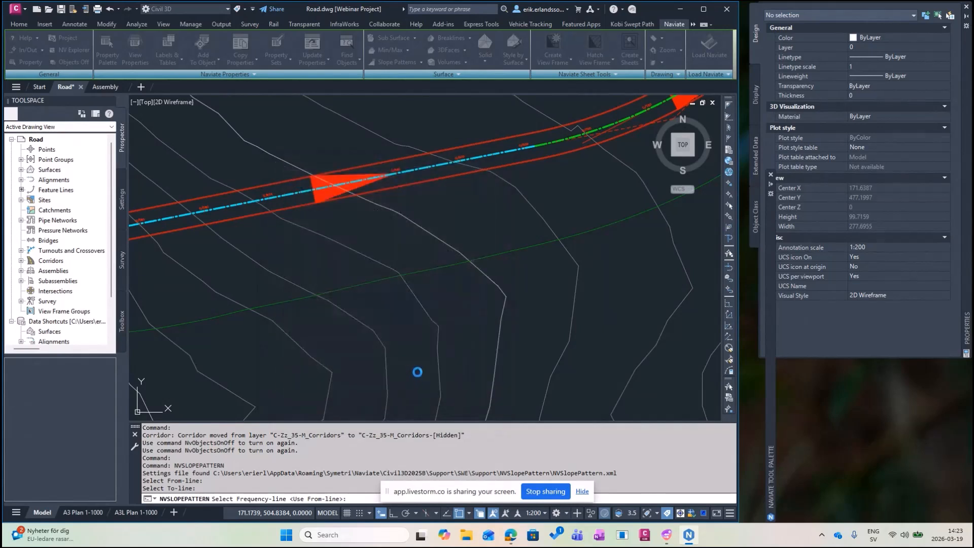
Pan along the road to check the Fill Right preview lines, then return to the pattern settings.
{"action": "scroll", "coordinate": [427, 335], "scroll_direction": "down", "scroll_amount": 5}
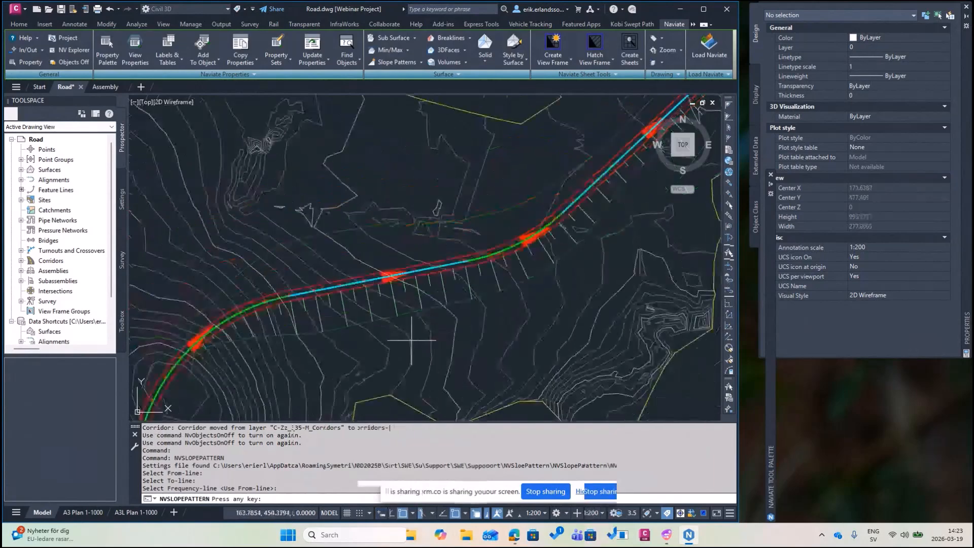
{"action": "middle_click_drag", "start_coordinate": [382, 356], "coordinate": [441, 245]}
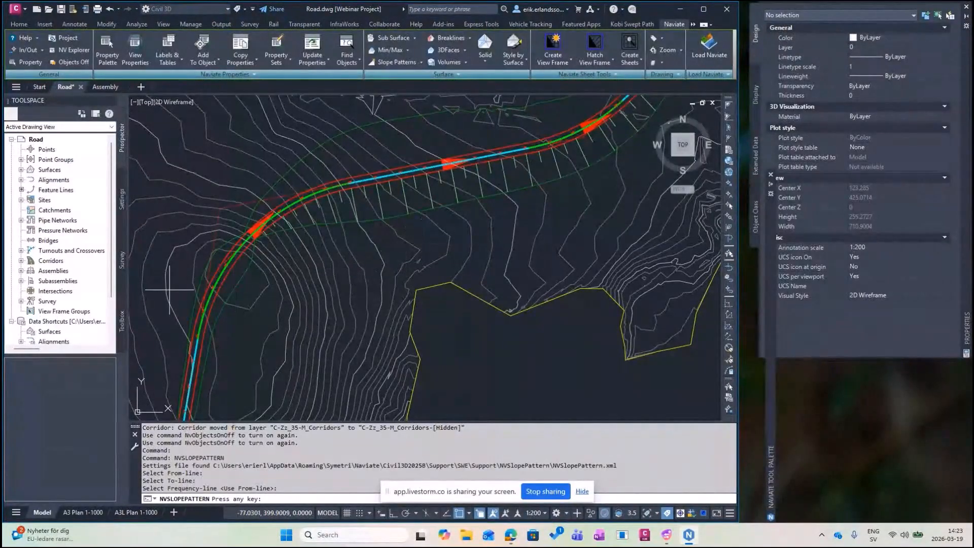
{"action": "mouse_move", "coordinate": [360, 279]}
{"action": "middle_mouse_down"}
{"action": "mouse_move", "coordinate": [349, 292]}
{"action": "mouse_move", "coordinate": [464, 141]}
{"action": "middle_mouse_up"}
{"action": "mouse_move", "coordinate": [397, 265]}
{"action": "middle_mouse_down"}
{"action": "mouse_move", "coordinate": [385, 190]}
{"action": "mouse_move", "coordinate": [312, 316]}
{"action": "middle_mouse_up"}
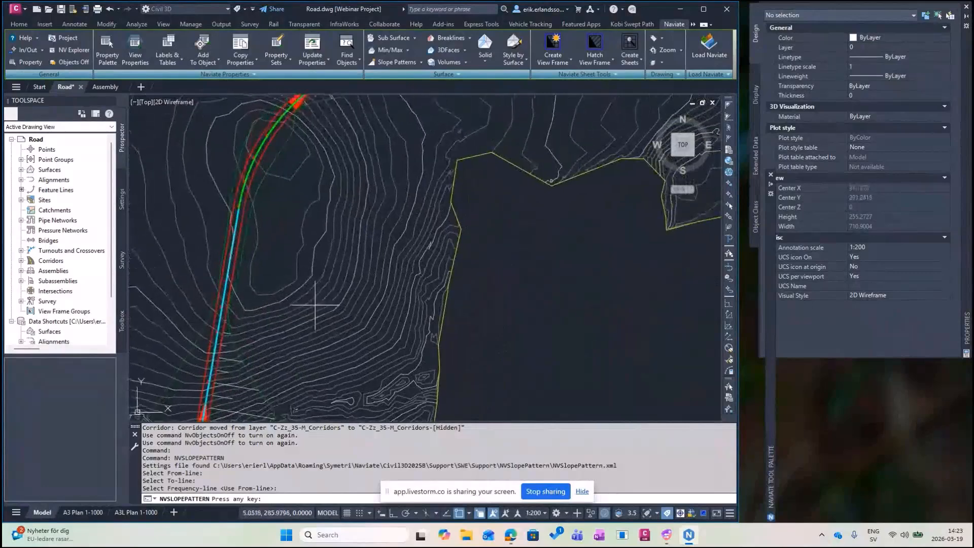
{"action": "key", "text": "Escape"}
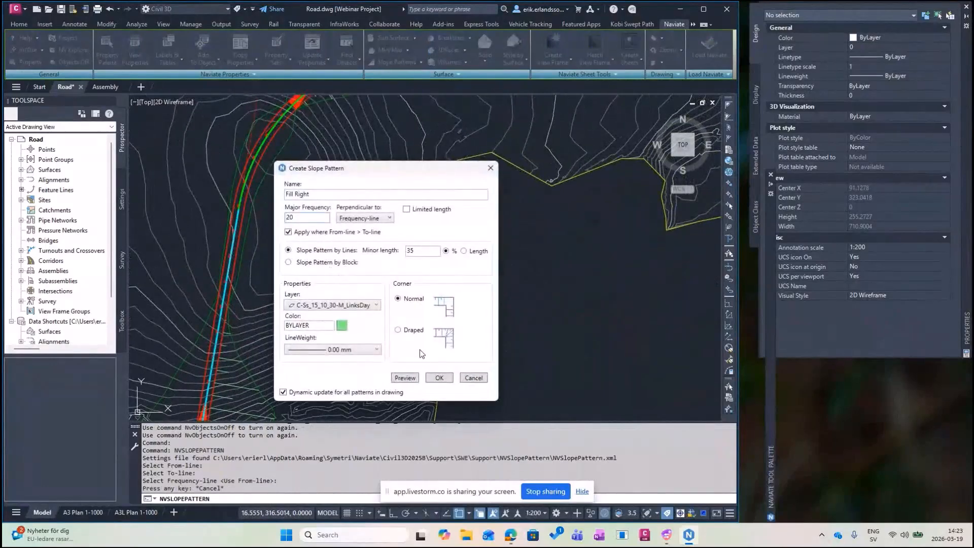
Create Fill Right and its reverse pattern named Cut Right.
{"action": "left_click", "coordinate": [439, 378]}
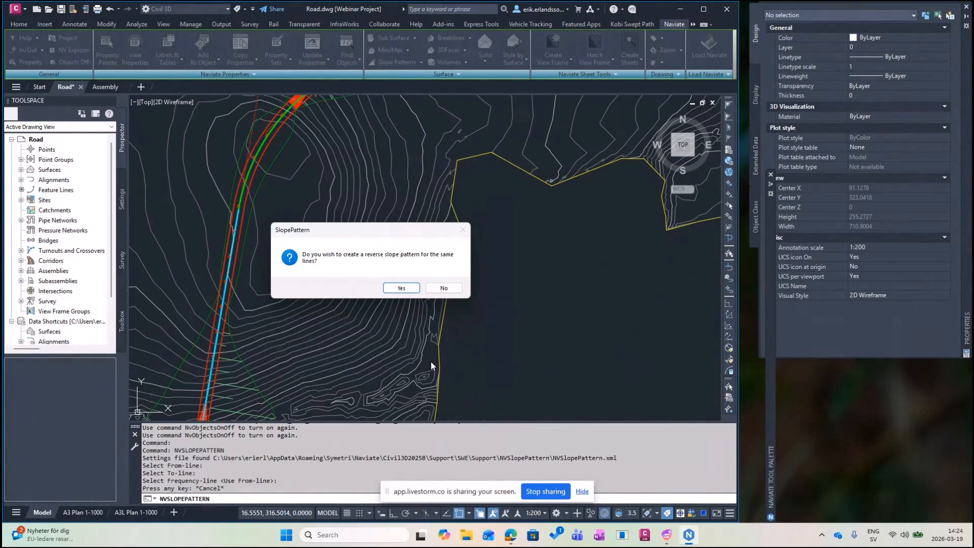
{"action": "left_click", "coordinate": [403, 288]}
{"action": "left_click_drag", "start_coordinate": [340, 194], "coordinate": [275, 197]}
{"action": "type", "text": "Cut R"}
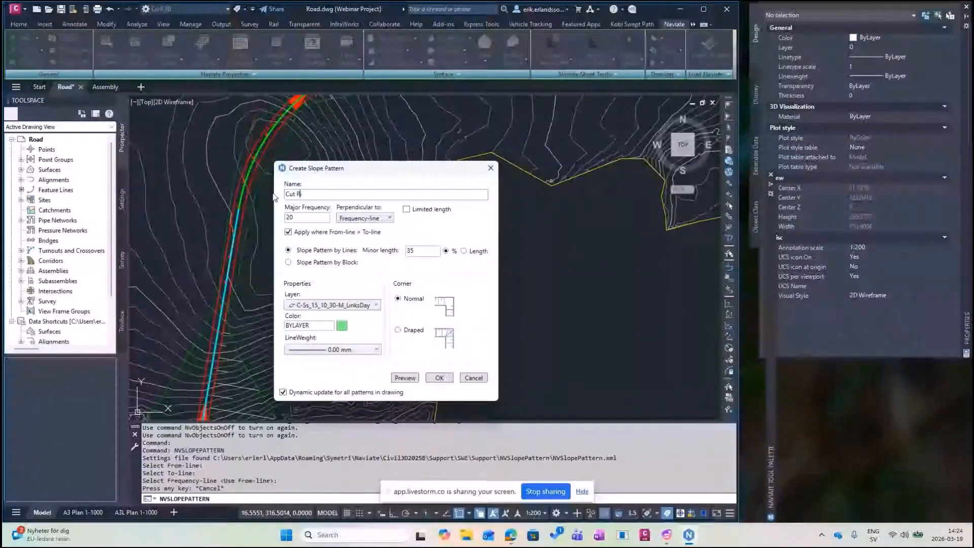
{"action": "type", "text": "ight"}
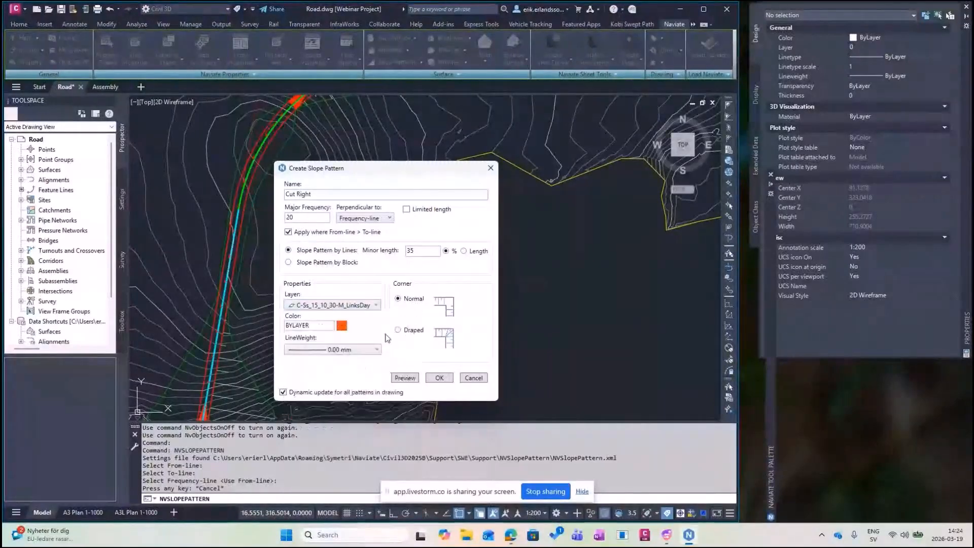
{"action": "left_click", "coordinate": [443, 377]}
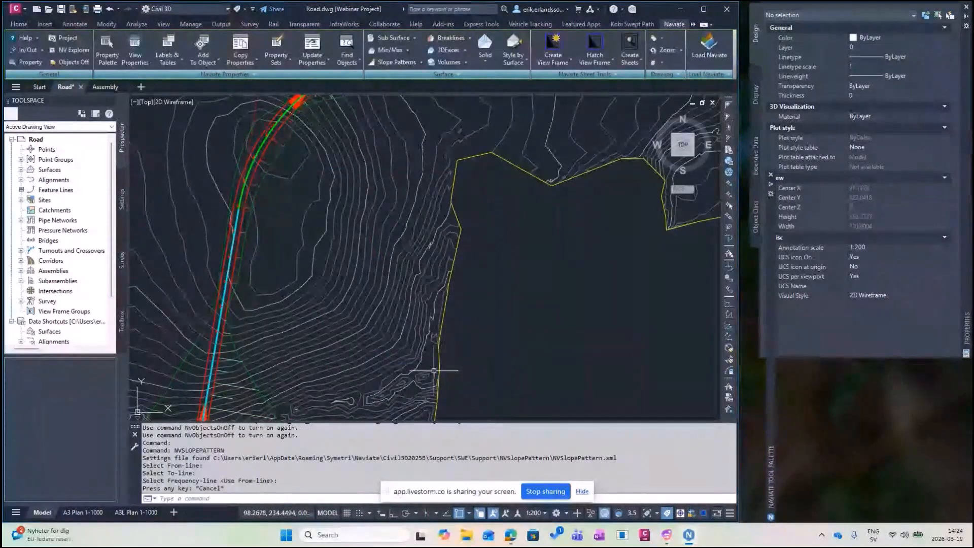
Pan along the road to the curve and begin a new slope pattern.
{"action": "scroll", "coordinate": [330, 148], "scroll_direction": "up", "scroll_amount": 5}
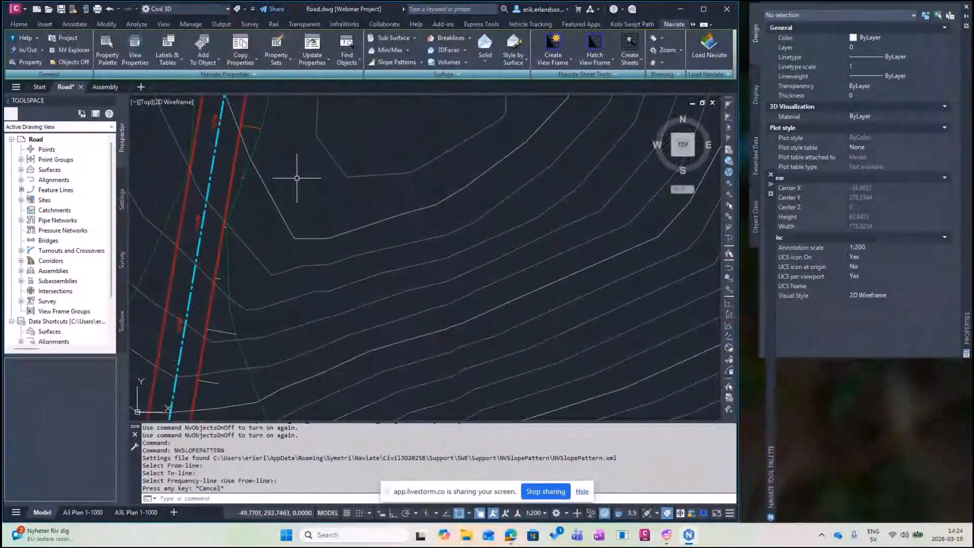
{"action": "middle_click_drag", "start_coordinate": [301, 173], "coordinate": [291, 376]}
{"action": "mouse_move", "coordinate": [368, 122]}
{"action": "middle_mouse_down"}
{"action": "mouse_move", "coordinate": [277, 277]}
{"action": "mouse_move", "coordinate": [253, 365]}
{"action": "middle_mouse_up"}
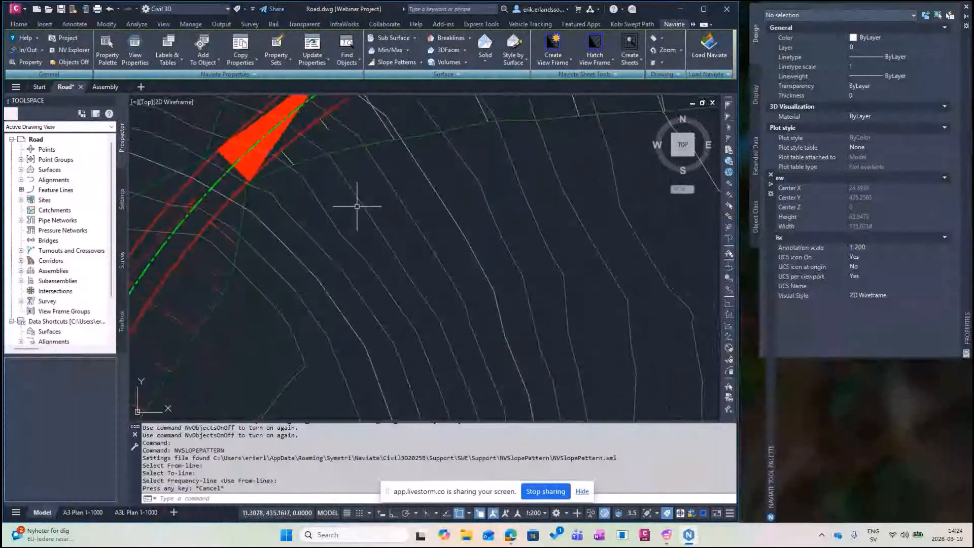
{"action": "scroll", "coordinate": [357, 206], "scroll_direction": "down", "scroll_amount": 6}
{"action": "scroll", "coordinate": [387, 106], "scroll_direction": "up", "scroll_amount": 4}
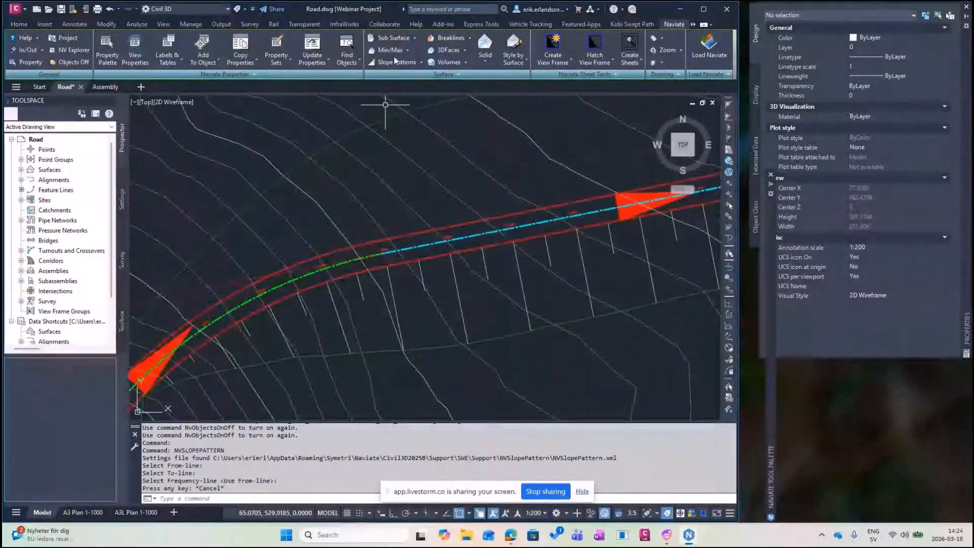
{"action": "left_click", "coordinate": [395, 62]}
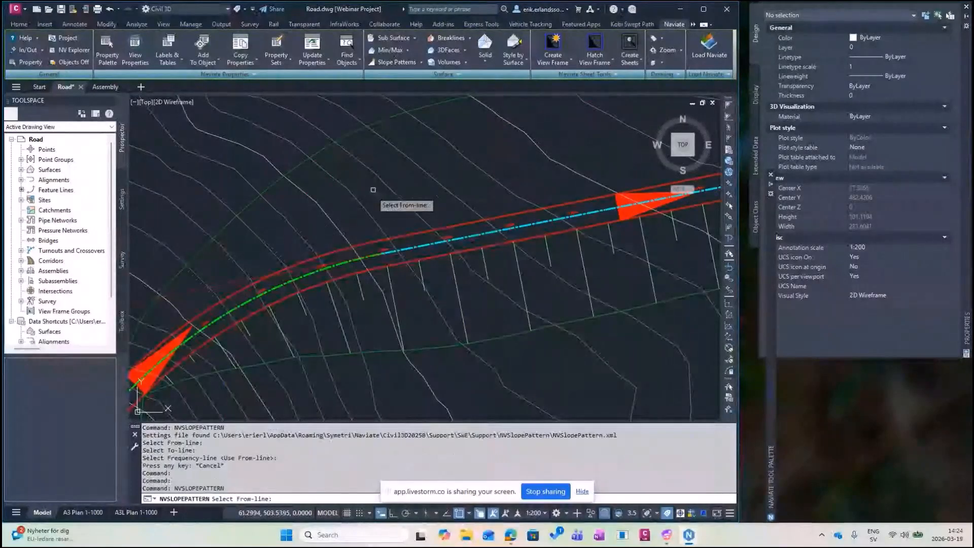
Create Fill Left on the daylight fill layer from the left-side lines and centreline, accepting a reverse pattern.
{"action": "scroll", "coordinate": [352, 221], "scroll_direction": "up", "scroll_amount": 2}
{"action": "left_click", "coordinate": [329, 267]}
{"action": "left_click", "coordinate": [299, 116]}
{"action": "left_click", "coordinate": [334, 288]}
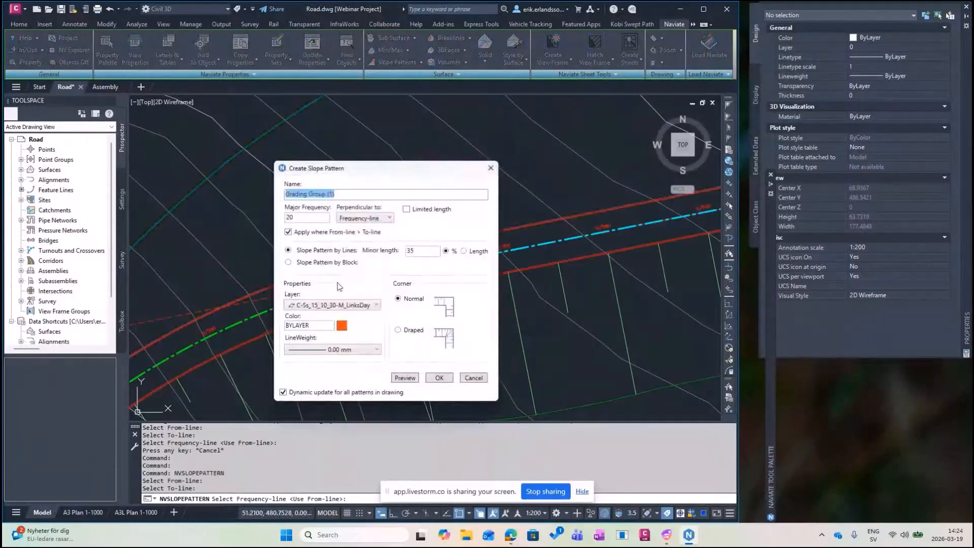
{"action": "left_click", "coordinate": [377, 305]}
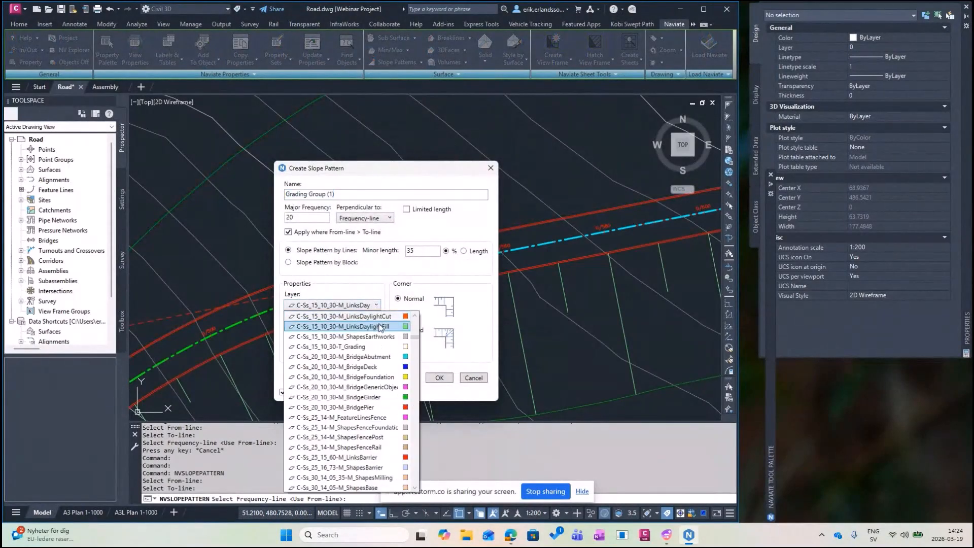
{"action": "left_click", "coordinate": [330, 325]}
{"action": "left_click_drag", "start_coordinate": [341, 194], "coordinate": [279, 199]}
{"action": "type", "text": "Fill Left"}
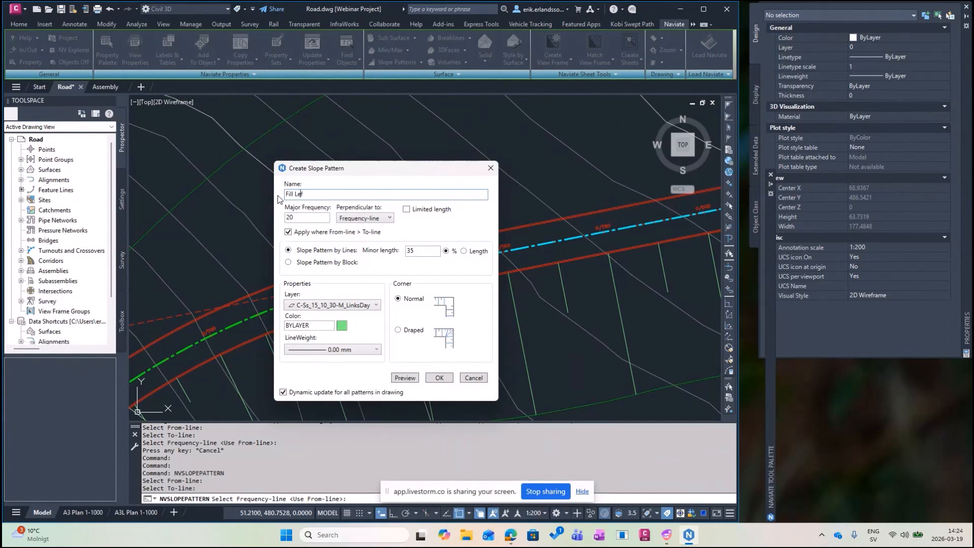
{"action": "left_click", "coordinate": [440, 380]}
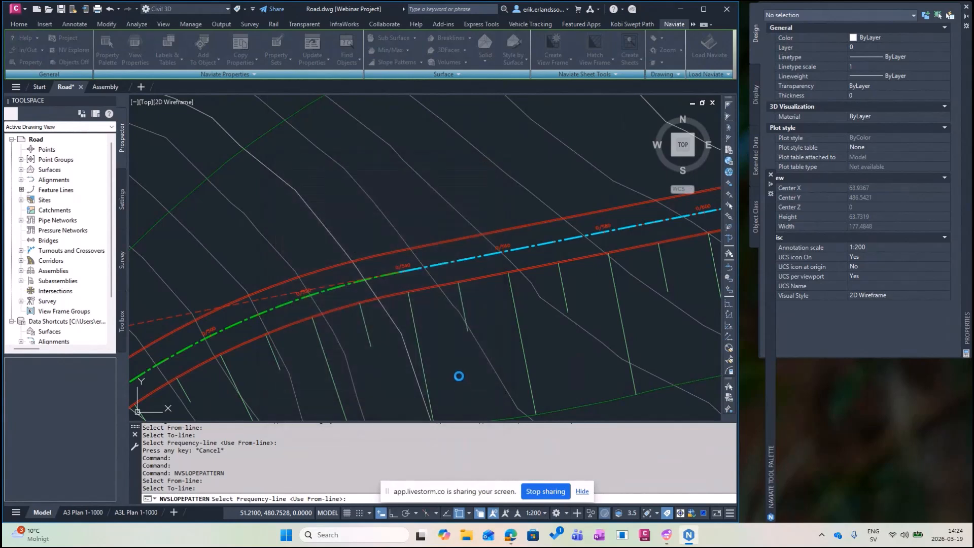
{"action": "left_click", "coordinate": [404, 288]}
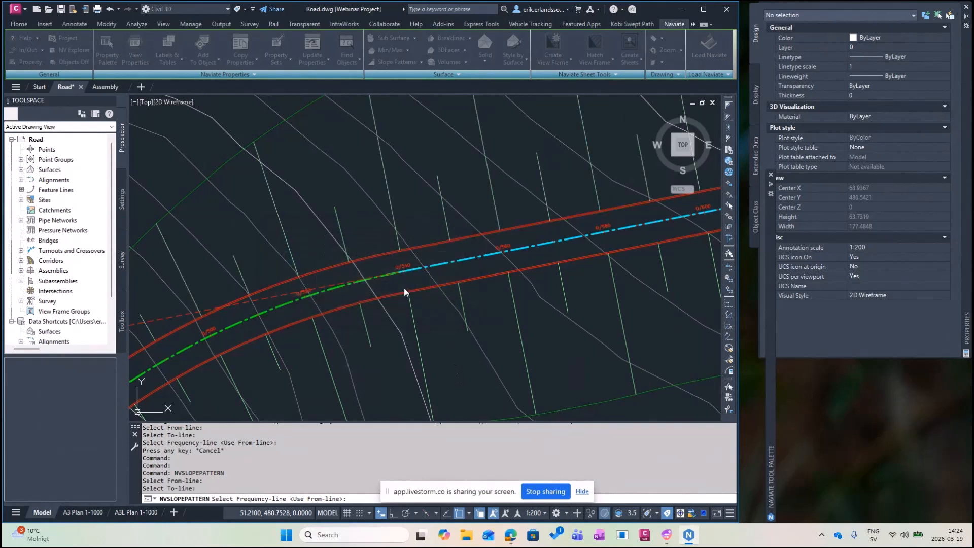
Create the reverse slope pattern named Cut Left on the LinksDaylightCut layer.
{"action": "left_click", "coordinate": [404, 288]}
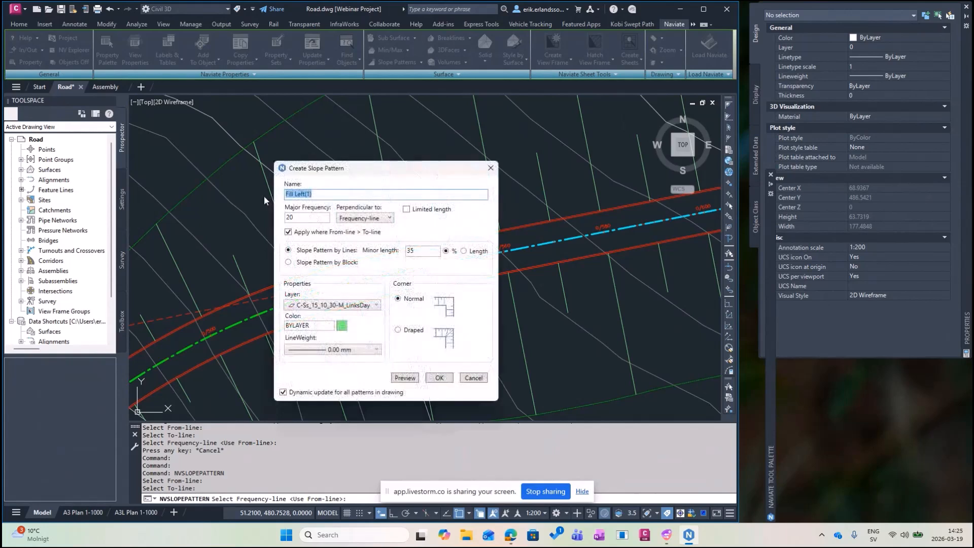
{"action": "type", "text": "Cut Left"}
{"action": "left_click", "coordinate": [375, 305]}
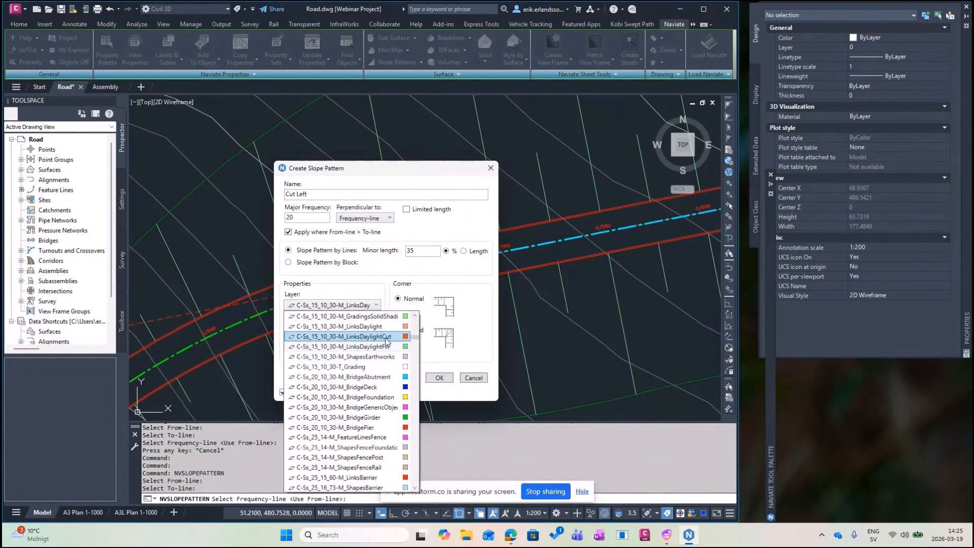
{"action": "left_click", "coordinate": [388, 342]}
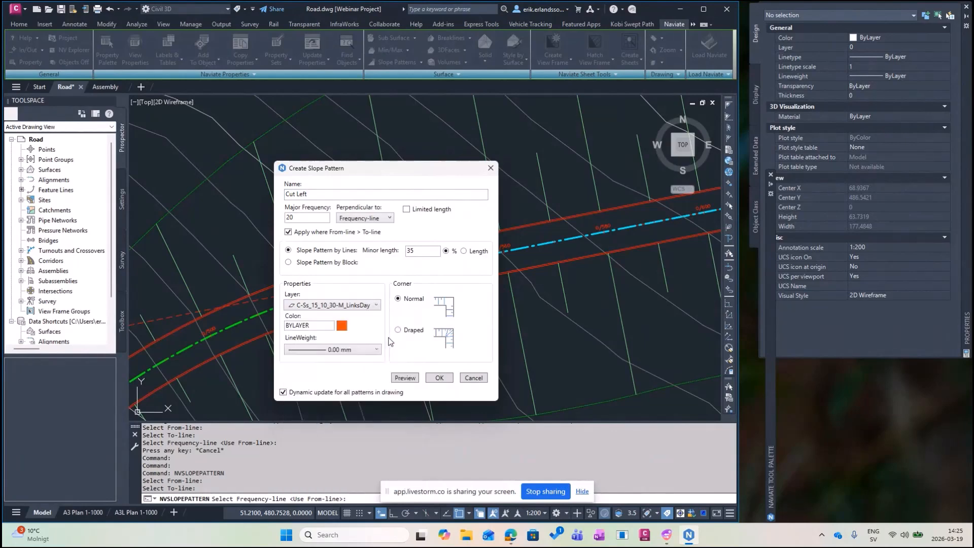
{"action": "left_click", "coordinate": [439, 378]}
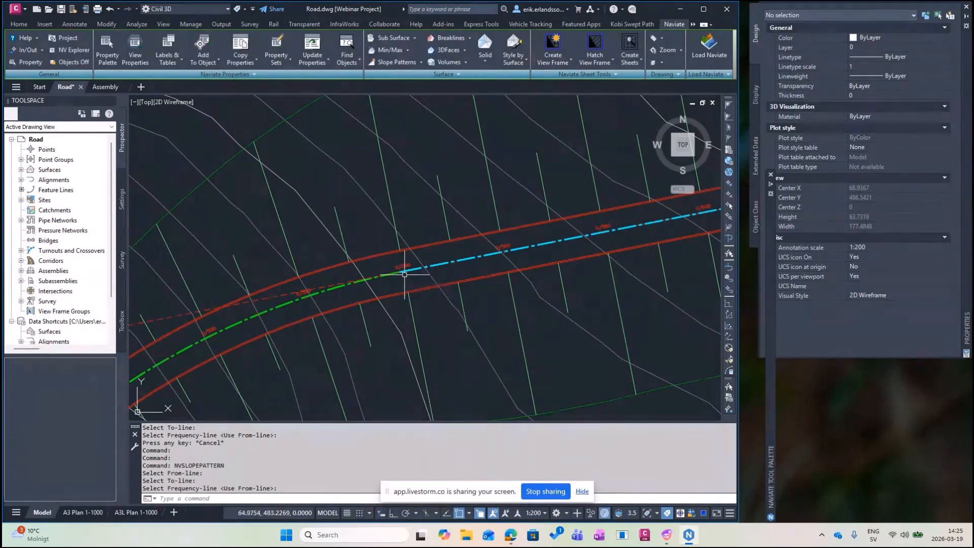
Pan along the corridor from its northern curve to the southern end to inspect the slope patterns, then zoom to extents.
{"action": "scroll", "coordinate": [404, 275], "scroll_direction": "down", "scroll_amount": 2}
{"action": "mouse_move", "coordinate": [384, 293]}
{"action": "middle_mouse_down"}
{"action": "mouse_move", "coordinate": [348, 276]}
{"action": "mouse_move", "coordinate": [365, 152]}
{"action": "middle_mouse_up"}
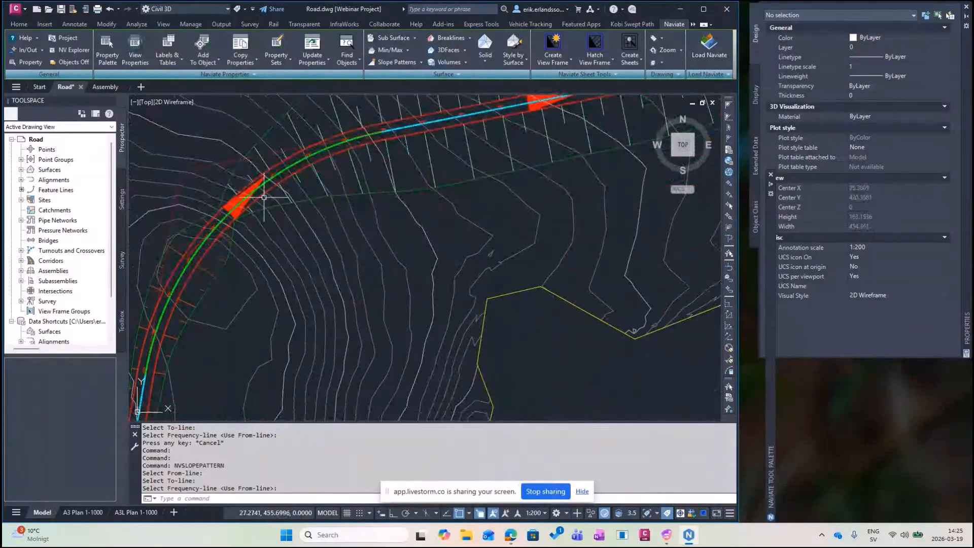
{"action": "mouse_move", "coordinate": [320, 156]}
{"action": "middle_mouse_down"}
{"action": "mouse_move", "coordinate": [320, 204]}
{"action": "mouse_move", "coordinate": [259, 271]}
{"action": "middle_mouse_up"}
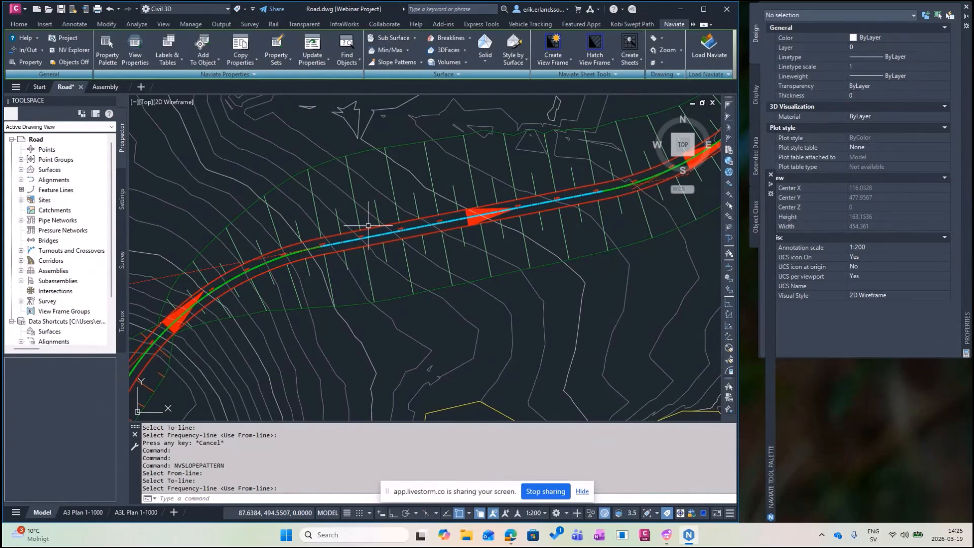
{"action": "middle_click_drag", "start_coordinate": [659, 119], "coordinate": [384, 282]}
{"action": "scroll", "coordinate": [384, 283], "scroll_direction": "down", "scroll_amount": 2}
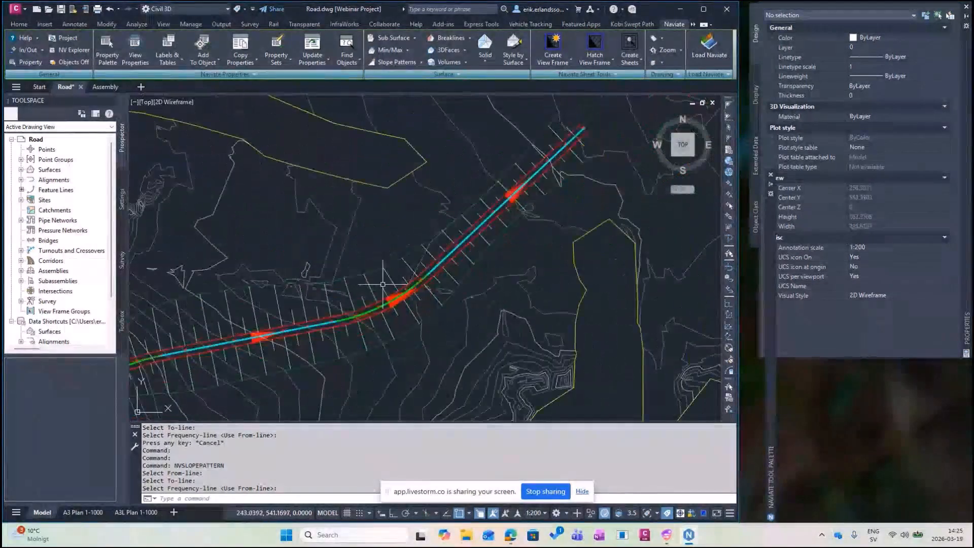
{"action": "mouse_move", "coordinate": [294, 314]}
{"action": "middle_mouse_down"}
{"action": "mouse_move", "coordinate": [447, 247]}
{"action": "mouse_move", "coordinate": [464, 219]}
{"action": "middle_mouse_up"}
{"action": "mouse_move", "coordinate": [330, 280]}
{"action": "middle_mouse_down"}
{"action": "mouse_move", "coordinate": [378, 153]}
{"action": "mouse_move", "coordinate": [328, 220]}
{"action": "middle_mouse_up"}
{"action": "middle_click_drag", "start_coordinate": [285, 289], "coordinate": [310, 206]}
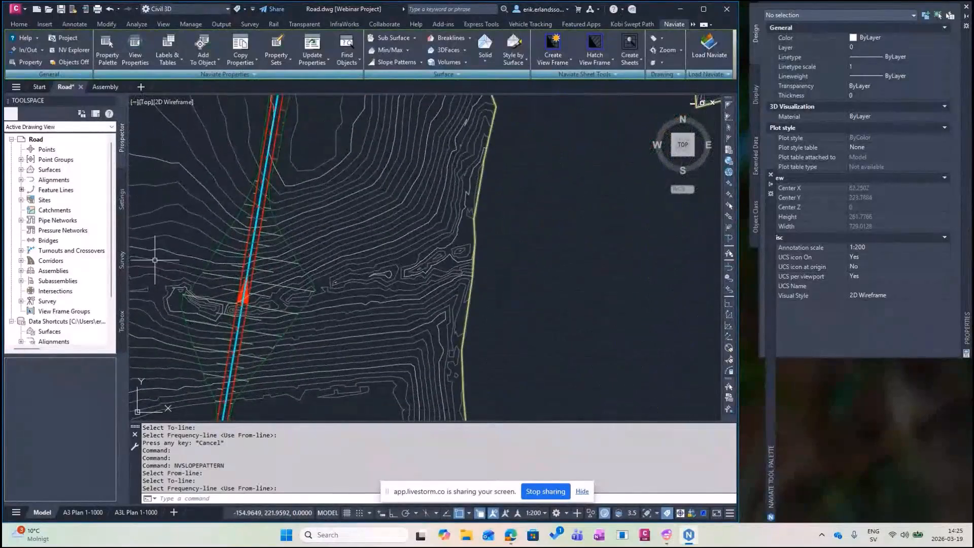
{"action": "left_click", "coordinate": [411, 277]}
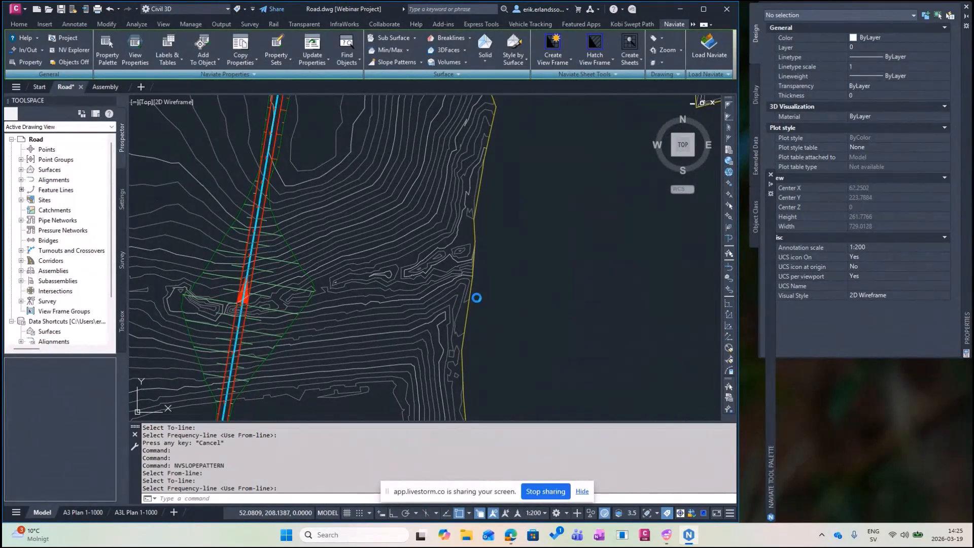
{"action": "middle_click", "coordinate": [477, 298]}
{"action": "middle_click", "coordinate": [477, 298]}
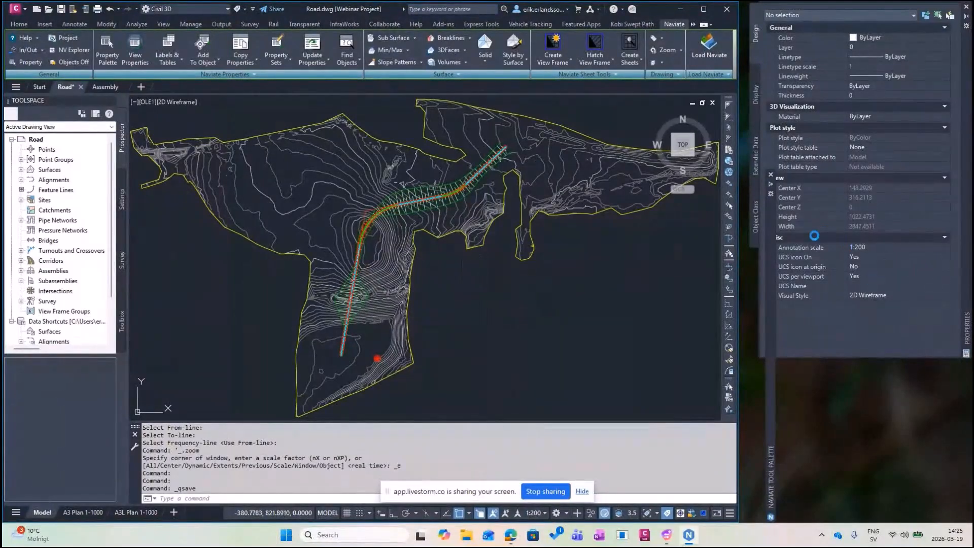
Expand the Slope Pattern list in Objects Explorer and view the available actions for Cut Right.
{"action": "mouse_move", "coordinate": [772, 221]}
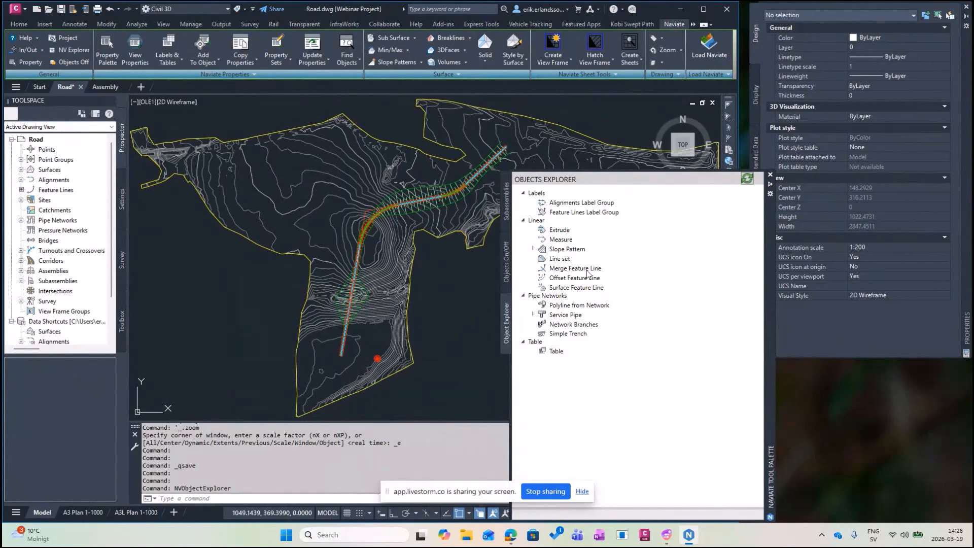
{"action": "left_click", "coordinate": [534, 250]}
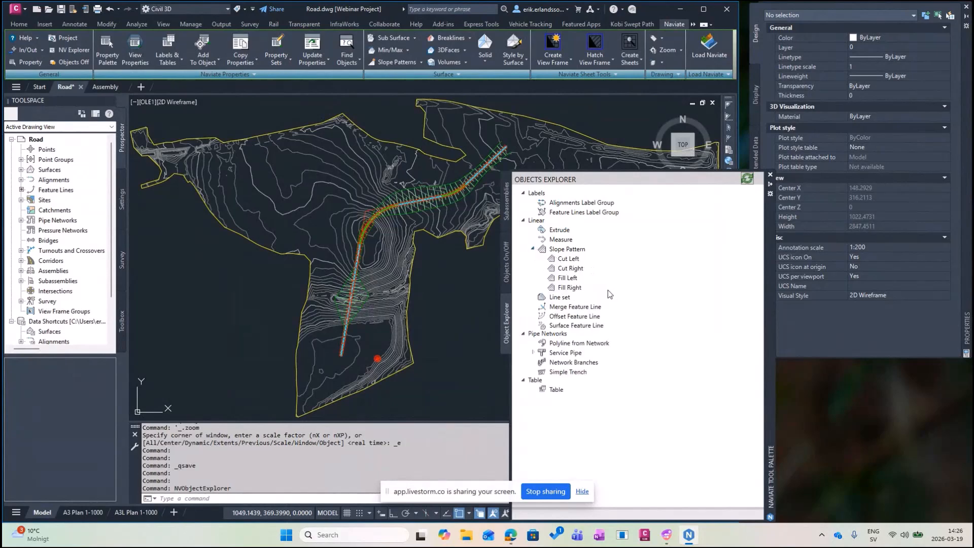
{"action": "right_click", "coordinate": [567, 269]}
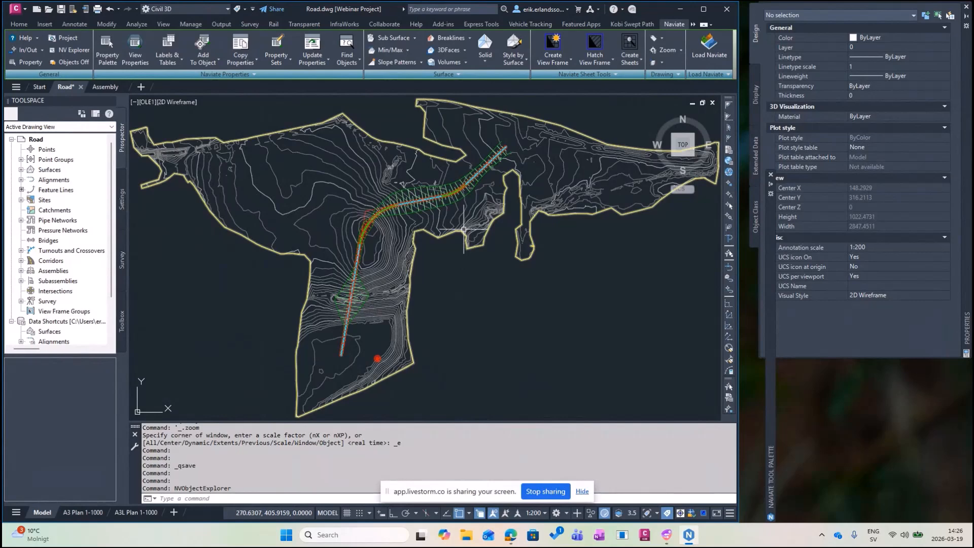
Start a new Naviate feature line label set named Label Left.
{"action": "scroll", "coordinate": [455, 186], "scroll_direction": "up", "scroll_amount": 8}
{"action": "left_click", "coordinate": [694, 25]}
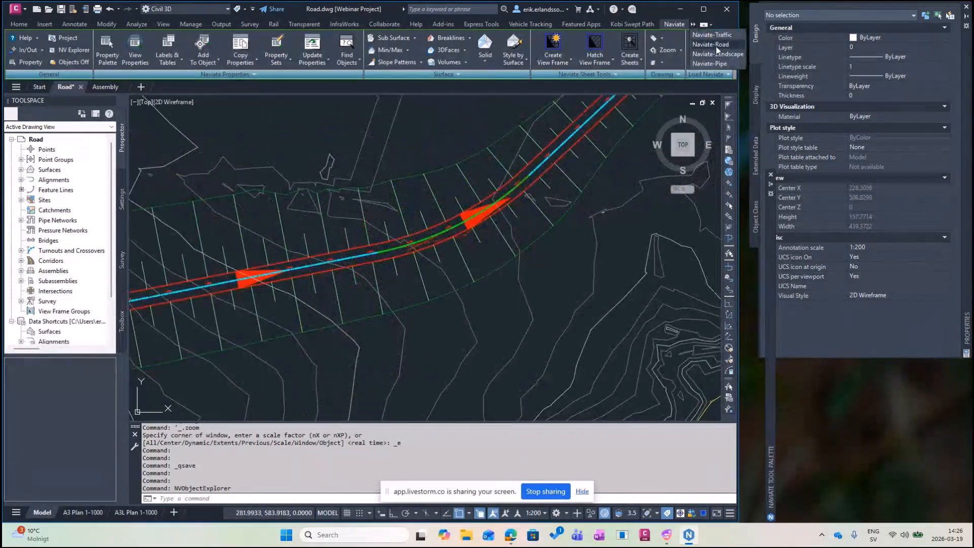
{"action": "left_click", "coordinate": [716, 47]}
{"action": "left_click", "coordinate": [608, 38]}
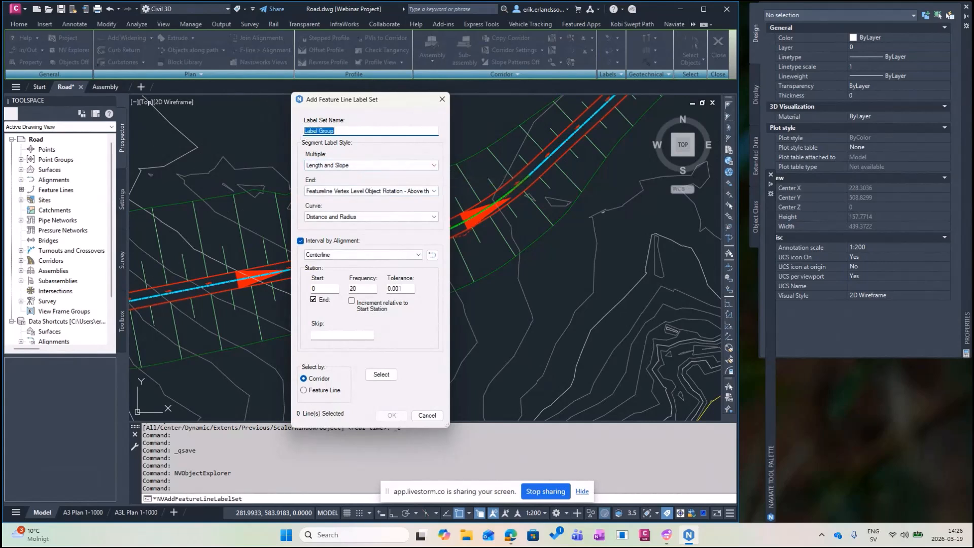
{"action": "left_click_drag", "start_coordinate": [336, 131], "coordinate": [294, 130]}
{"action": "type", "text": "Label Left"}
Use Featureline Elevation Left for segment labels and Featureline Elevation Left - End for end labels.
{"action": "left_click", "coordinate": [362, 168]}
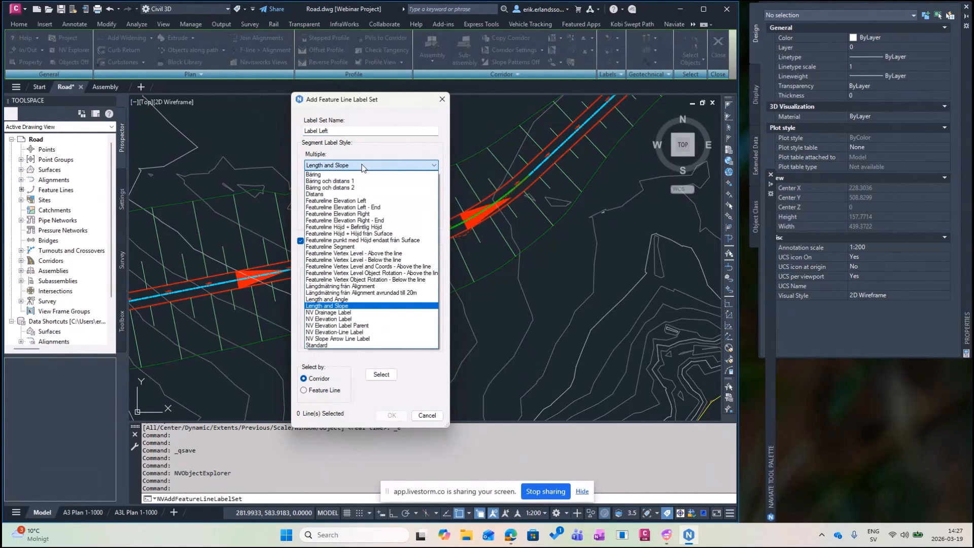
{"action": "left_click", "coordinate": [360, 201]}
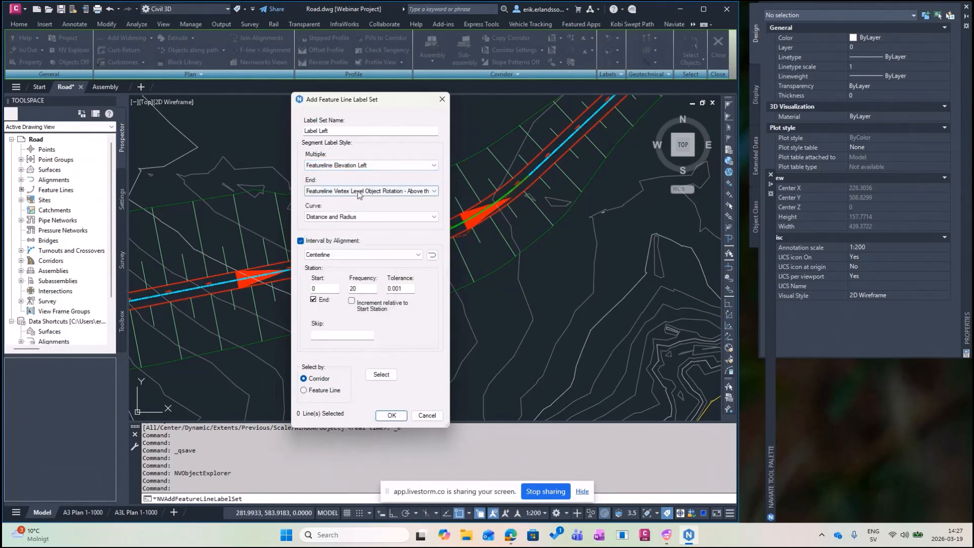
{"action": "left_click", "coordinate": [361, 191]}
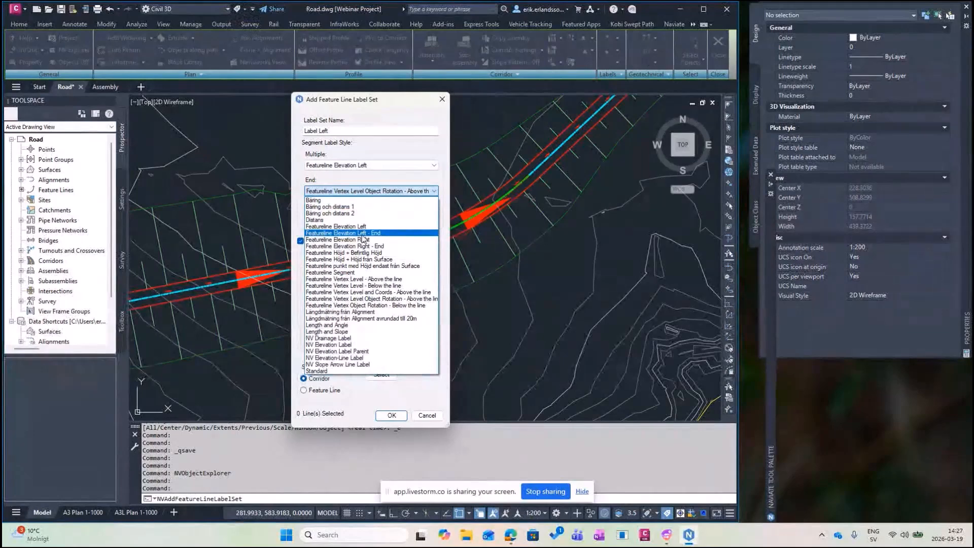
{"action": "left_click", "coordinate": [363, 234]}
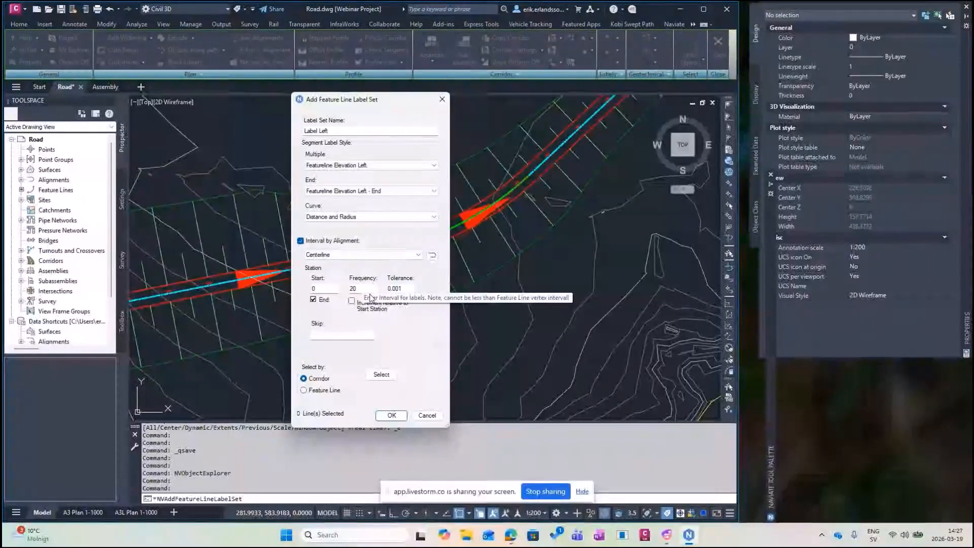
Apply Label Left to the picked road feature line and regenerate the drawing with REA.
{"action": "left_click", "coordinate": [304, 389]}
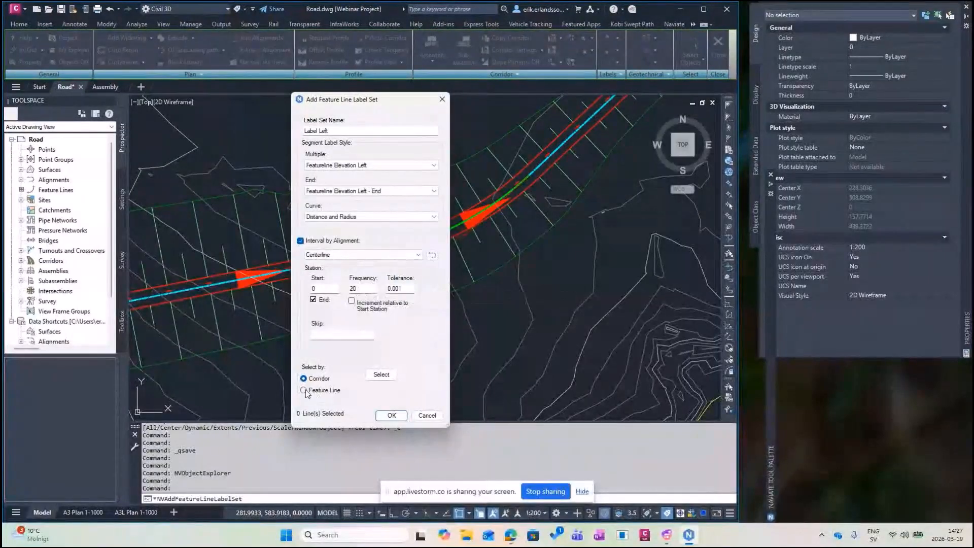
{"action": "left_click", "coordinate": [382, 374]}
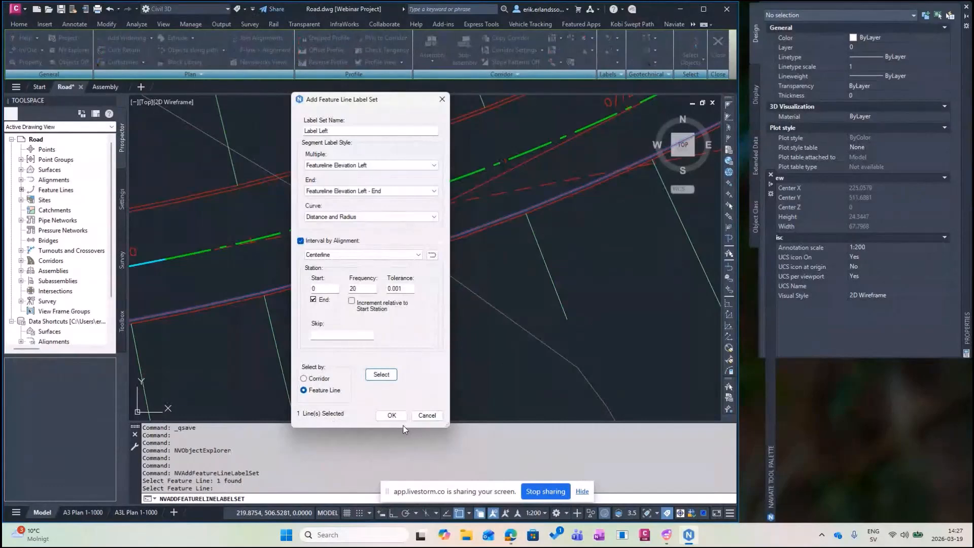
{"action": "left_click", "coordinate": [401, 417]}
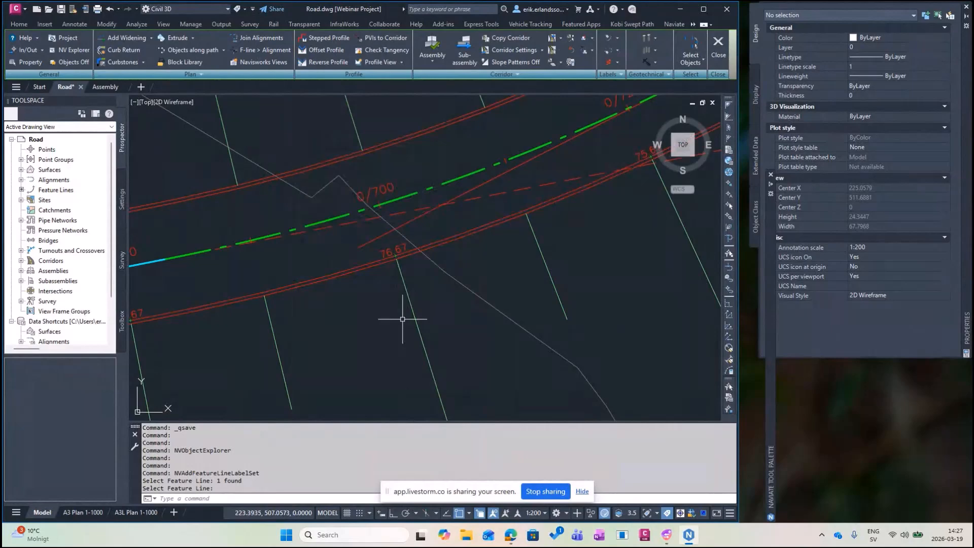
{"action": "type", "text": "REA"}
{"action": "key", "text": "Return"}
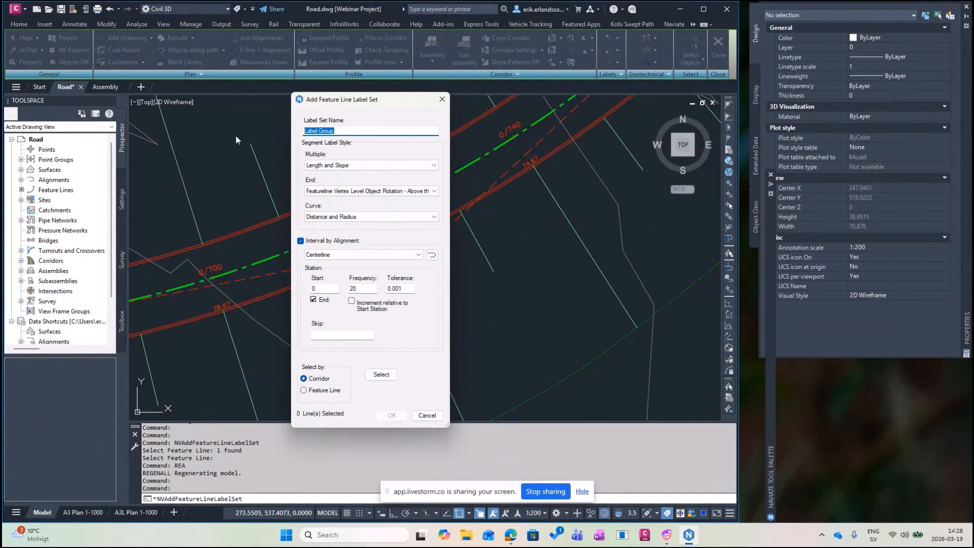
Name the label set Label Right with Featureline Elevation Right and Featureline Elevation Right - End styles.
{"action": "type", "text": "Label Right"}
{"action": "left_click", "coordinate": [343, 165]}
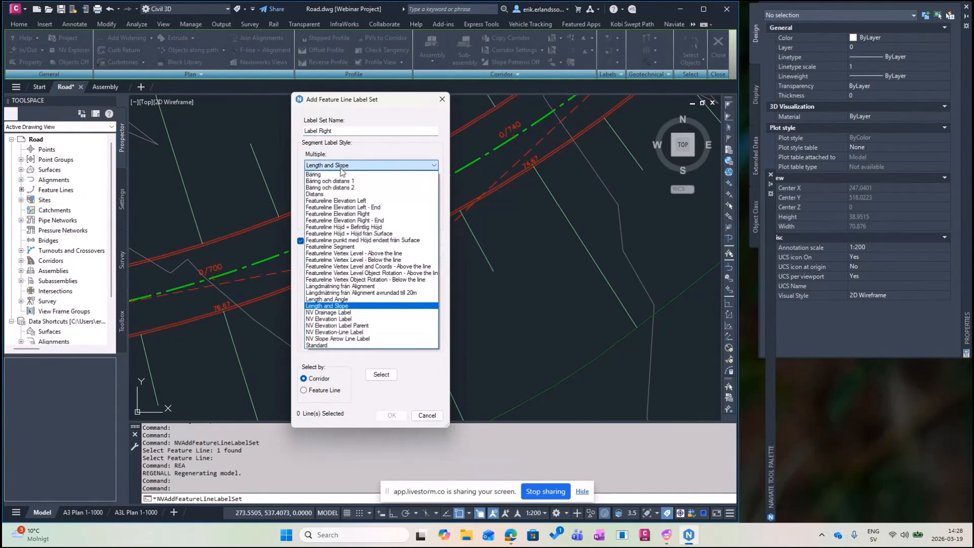
{"action": "left_click", "coordinate": [359, 214]}
{"action": "left_click", "coordinate": [371, 190]}
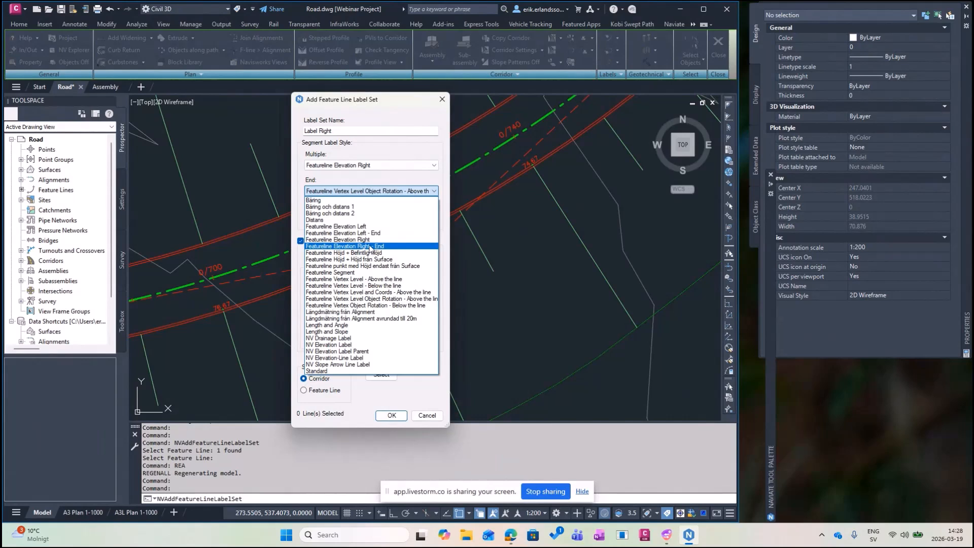
{"action": "left_click", "coordinate": [372, 247]}
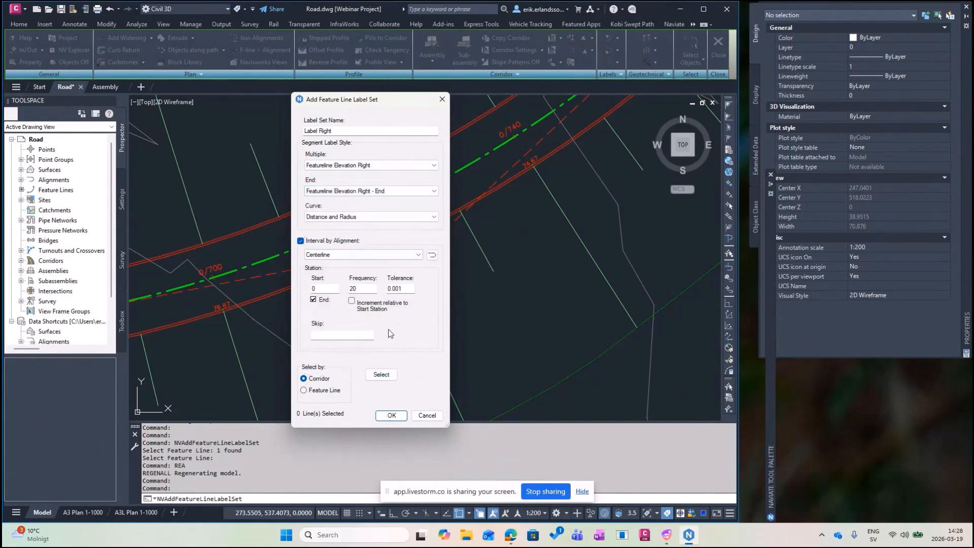
Apply Label Right to the upper red feature line.
{"action": "left_click", "coordinate": [304, 390]}
{"action": "left_click", "coordinate": [381, 375]}
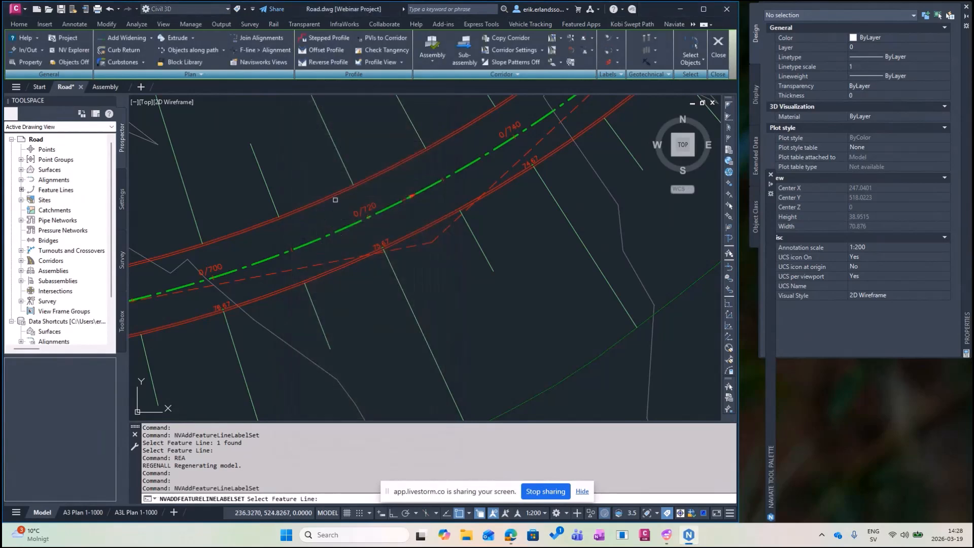
{"action": "scroll", "coordinate": [345, 191], "scroll_direction": "up", "scroll_amount": 2}
{"action": "left_click", "coordinate": [348, 188]}
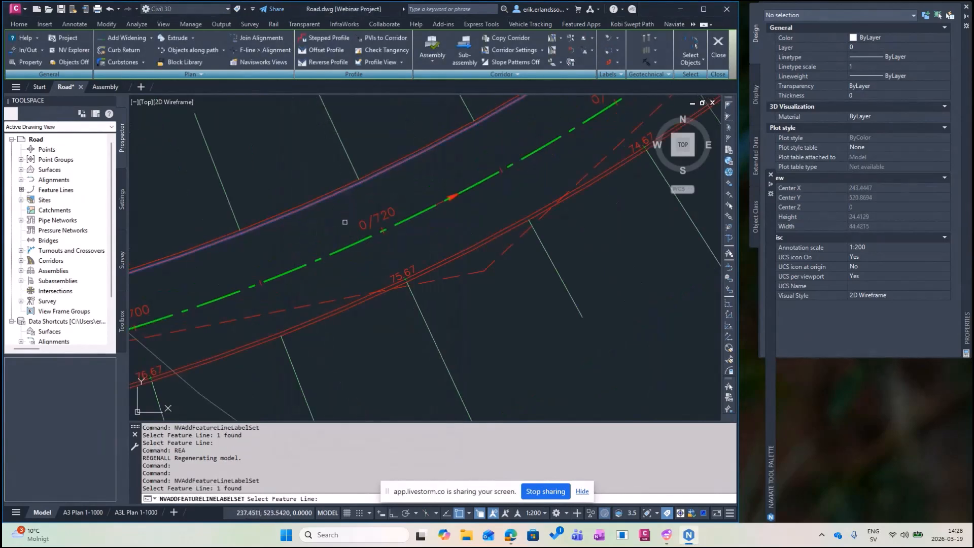
{"action": "key", "text": "Return"}
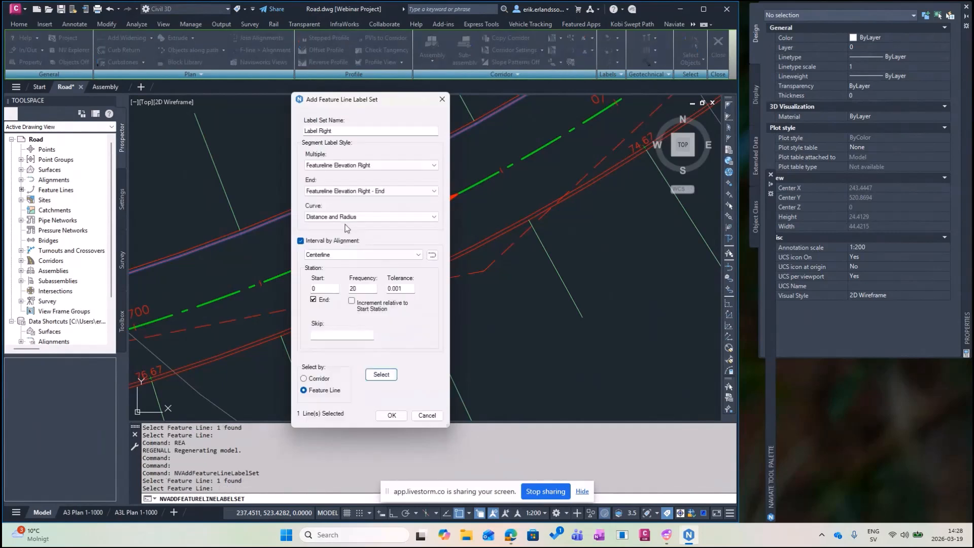
{"action": "left_click", "coordinate": [391, 416]}
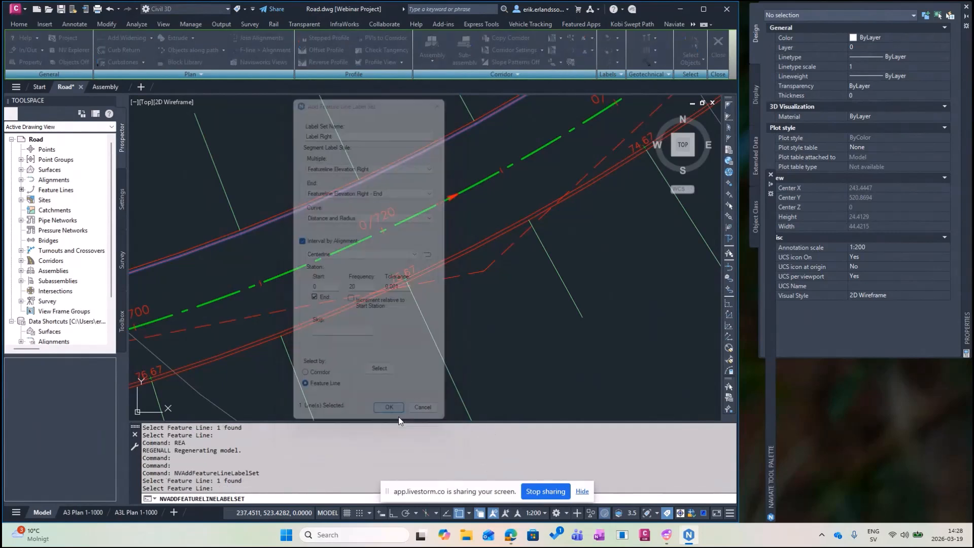
{"action": "scroll", "coordinate": [412, 348], "scroll_direction": "down", "scroll_amount": 4}
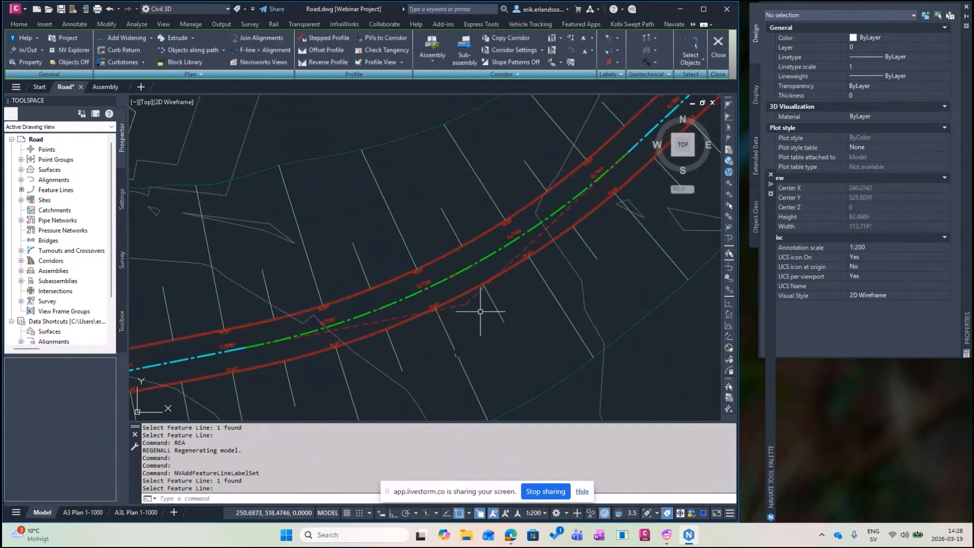
{"action": "middle_click_drag", "start_coordinate": [274, 327], "coordinate": [629, 219]}
{"action": "mouse_move", "coordinate": [255, 311]}
{"action": "middle_mouse_down"}
{"action": "mouse_move", "coordinate": [523, 252]}
{"action": "mouse_move", "coordinate": [426, 267]}
{"action": "middle_mouse_up"}
{"action": "middle_click_drag", "start_coordinate": [268, 338], "coordinate": [381, 256]}
{"action": "mouse_move", "coordinate": [271, 315]}
{"action": "middle_mouse_down"}
{"action": "mouse_move", "coordinate": [383, 247]}
{"action": "mouse_move", "coordinate": [349, 238]}
{"action": "middle_mouse_up"}
{"action": "middle_click_drag", "start_coordinate": [265, 331], "coordinate": [307, 242]}
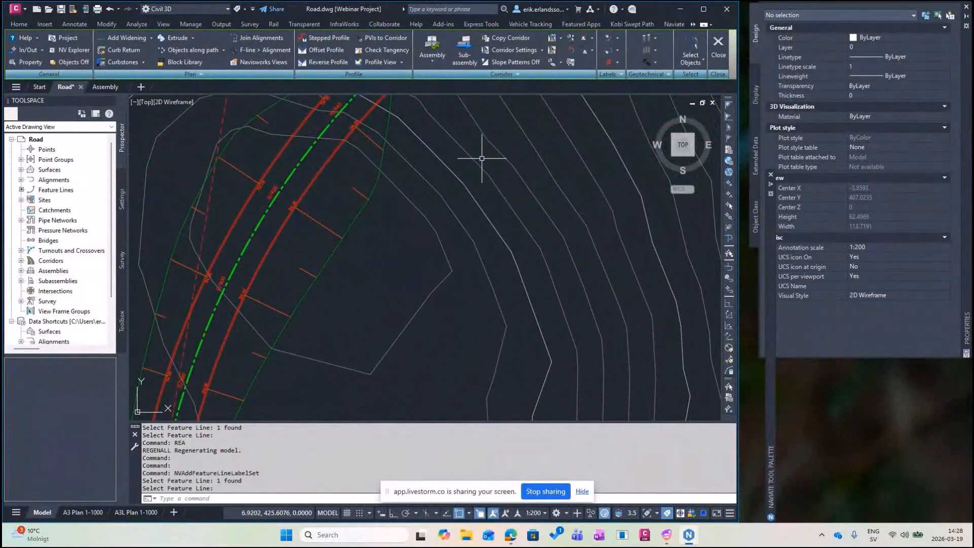
{"action": "middle_click_drag", "start_coordinate": [482, 158], "coordinate": [305, 317]}
{"action": "middle_click_drag", "start_coordinate": [426, 174], "coordinate": [309, 277]}
{"action": "mouse_move", "coordinate": [481, 169]}
{"action": "middle_mouse_down"}
{"action": "mouse_move", "coordinate": [420, 235]}
{"action": "mouse_move", "coordinate": [387, 243]}
{"action": "middle_mouse_up"}
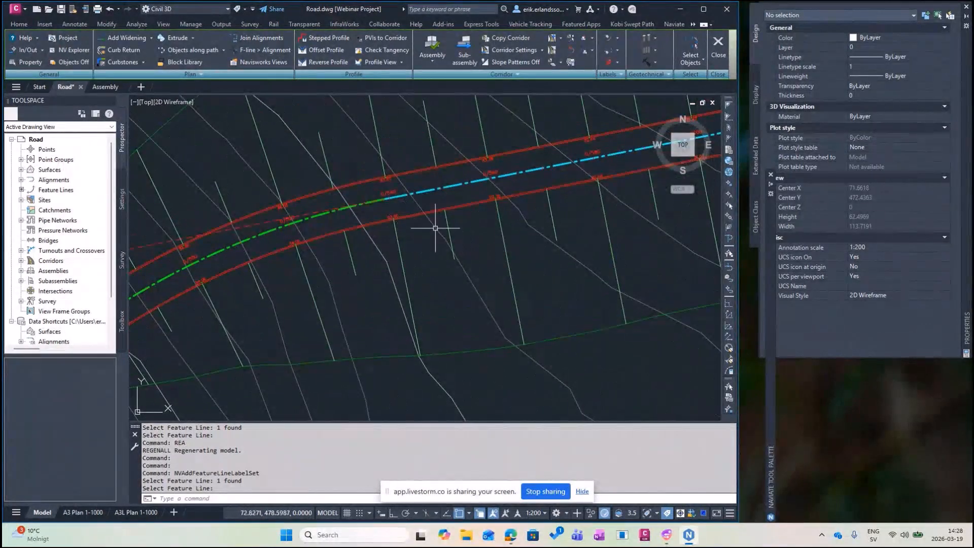
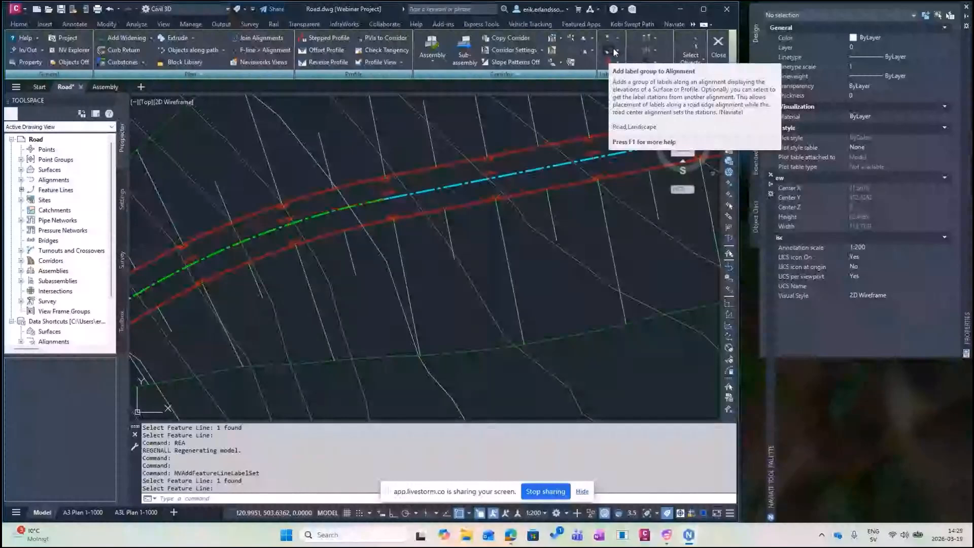
Add an alignment label group named 'Profile Label' to Centerline using the NV-ProfileElevation style.
{"action": "left_click", "coordinate": [614, 51]}
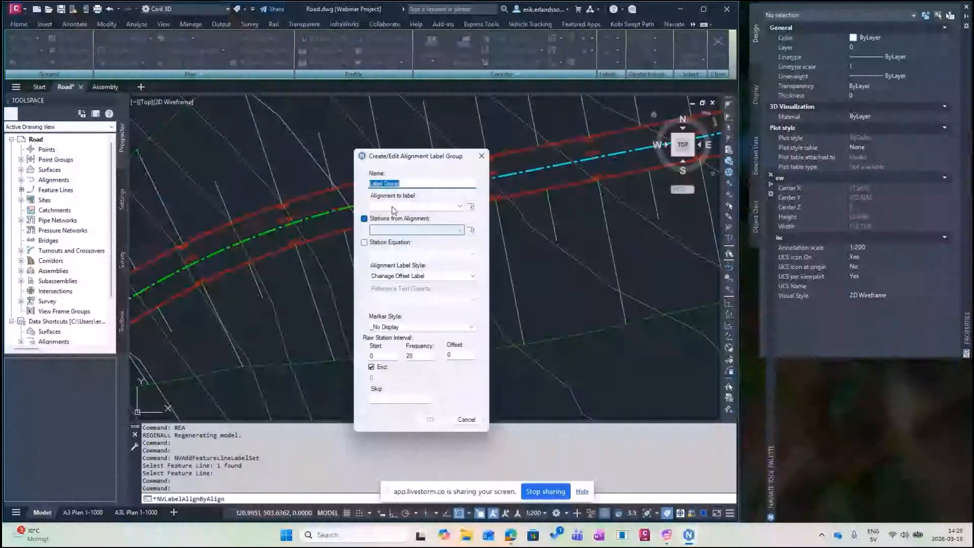
{"action": "left_click_drag", "start_coordinate": [401, 185], "coordinate": [388, 184]}
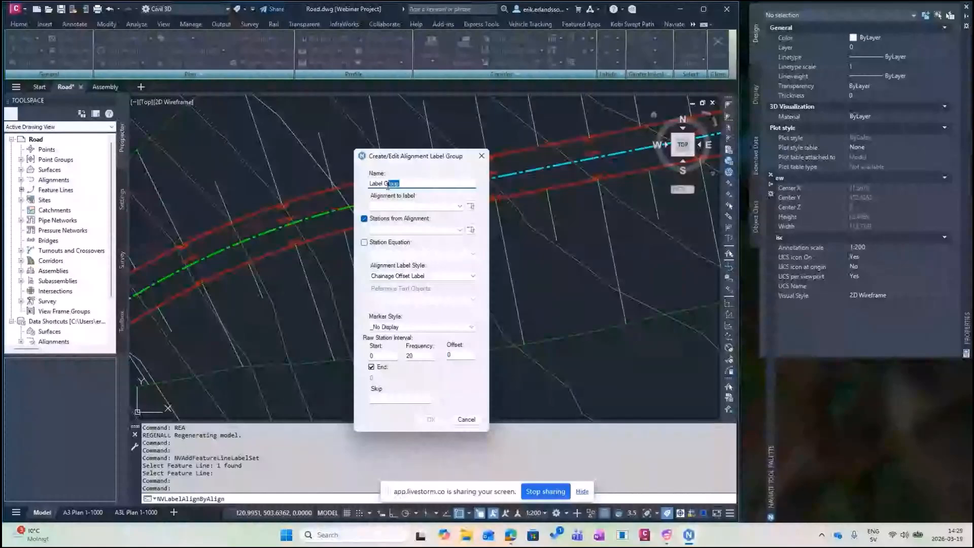
{"action": "left_click_drag", "start_coordinate": [389, 185], "coordinate": [367, 185]}
{"action": "type", "text": "Profile Labe"}
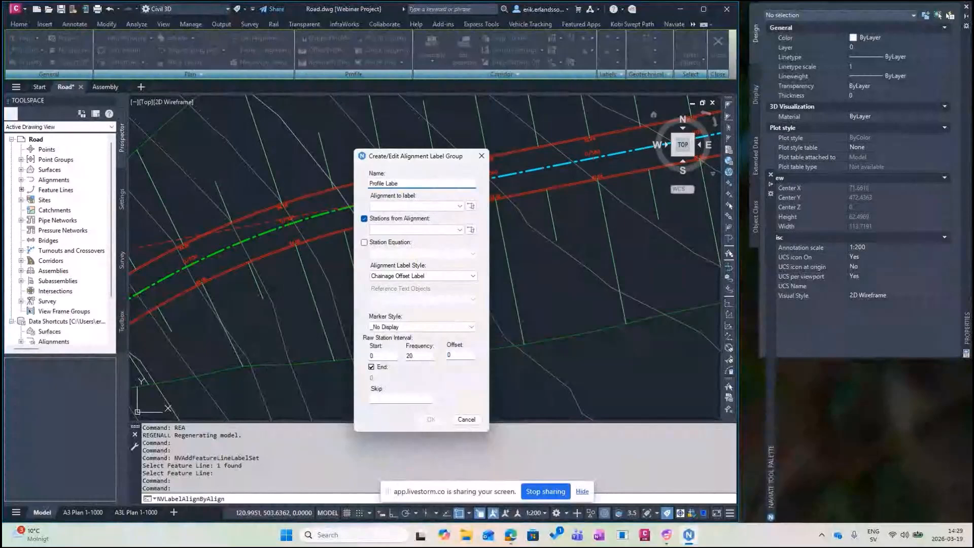
{"action": "type", "text": "l"}
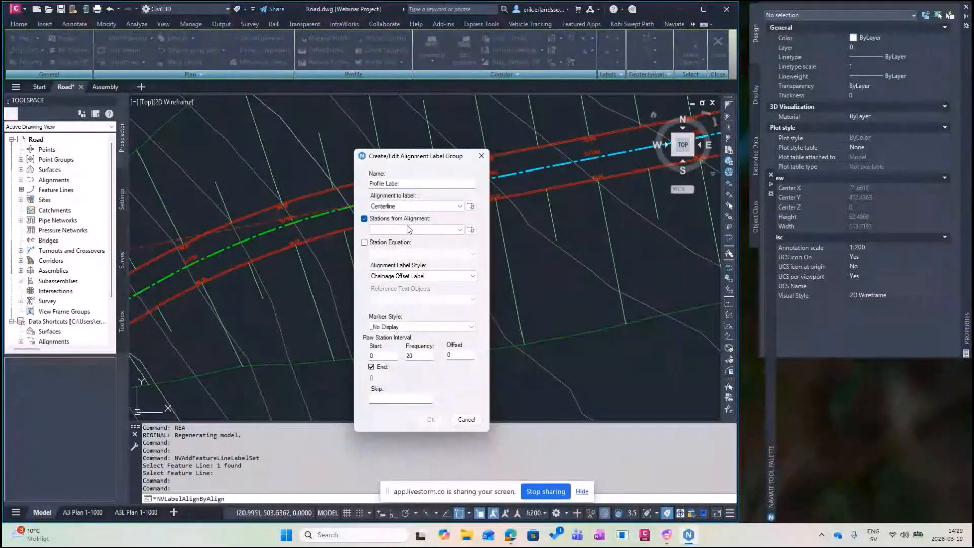
{"action": "left_click", "coordinate": [433, 277]}
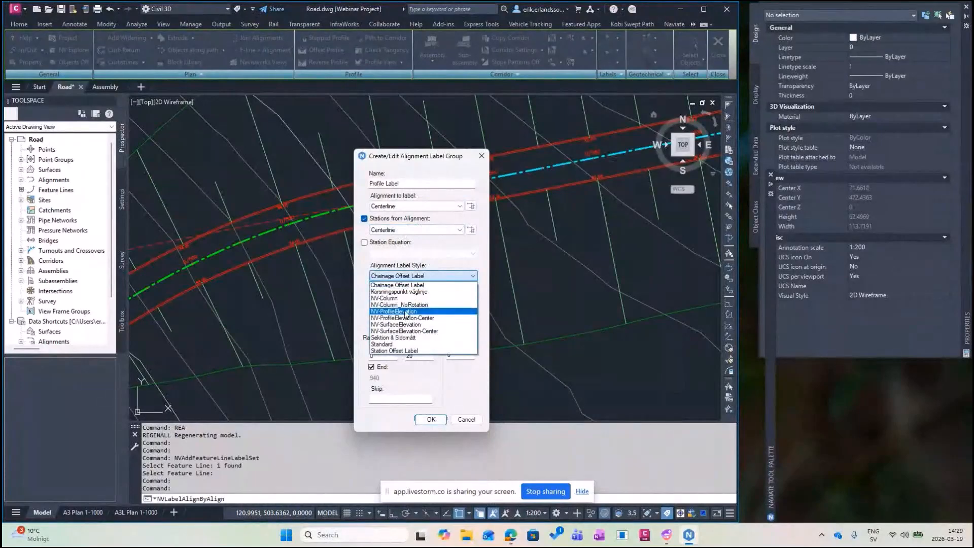
{"action": "left_click", "coordinate": [406, 312]}
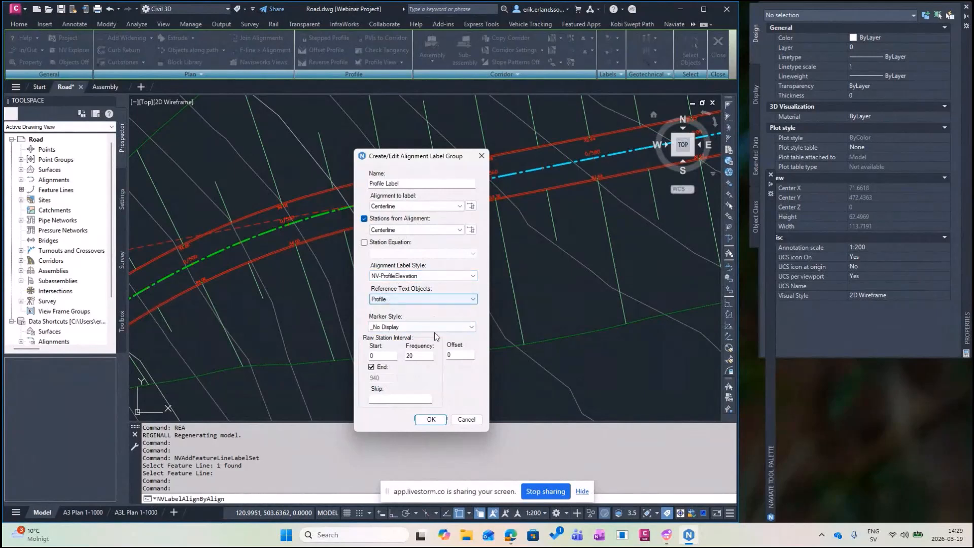
{"action": "left_click", "coordinate": [431, 419]}
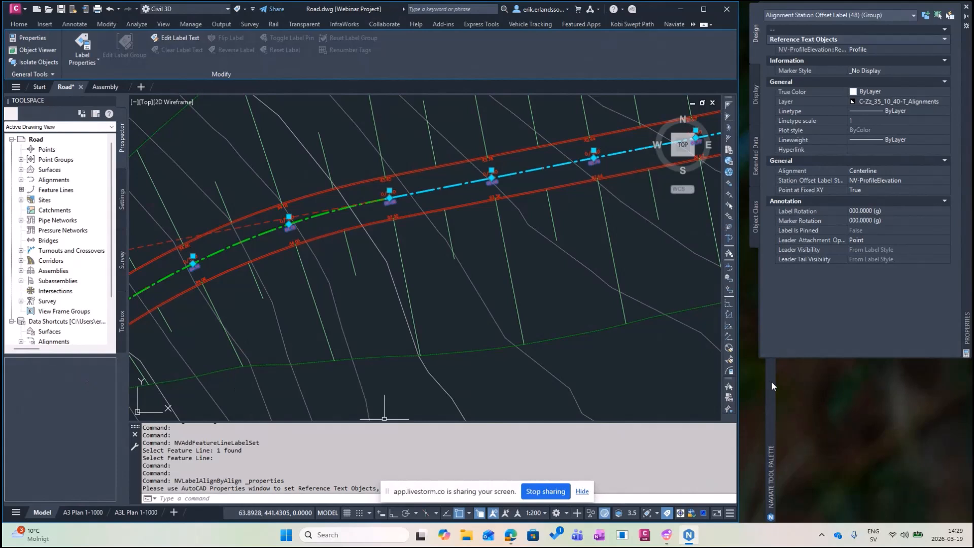
{"action": "mouse_move", "coordinate": [770, 381]}
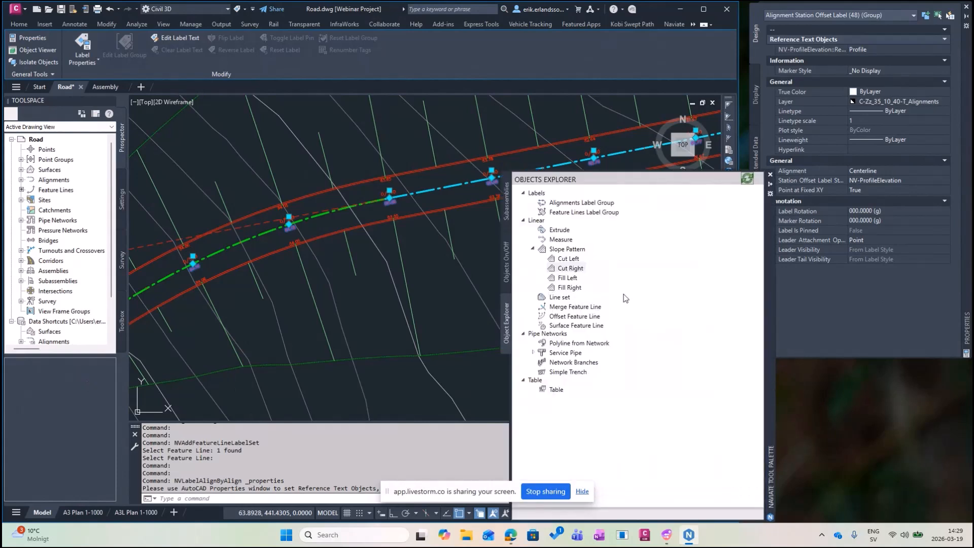
{"action": "left_click", "coordinate": [747, 180]}
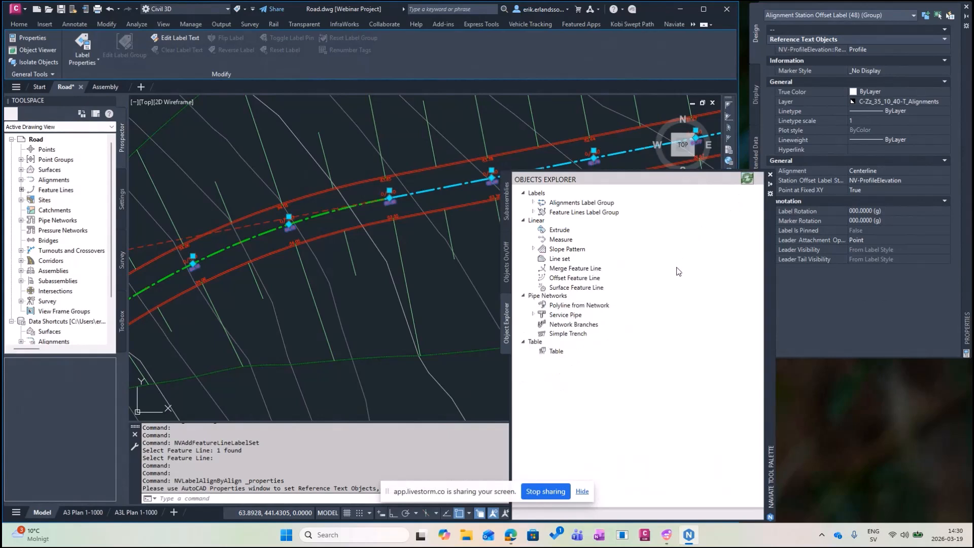
{"action": "left_click", "coordinate": [533, 203]}
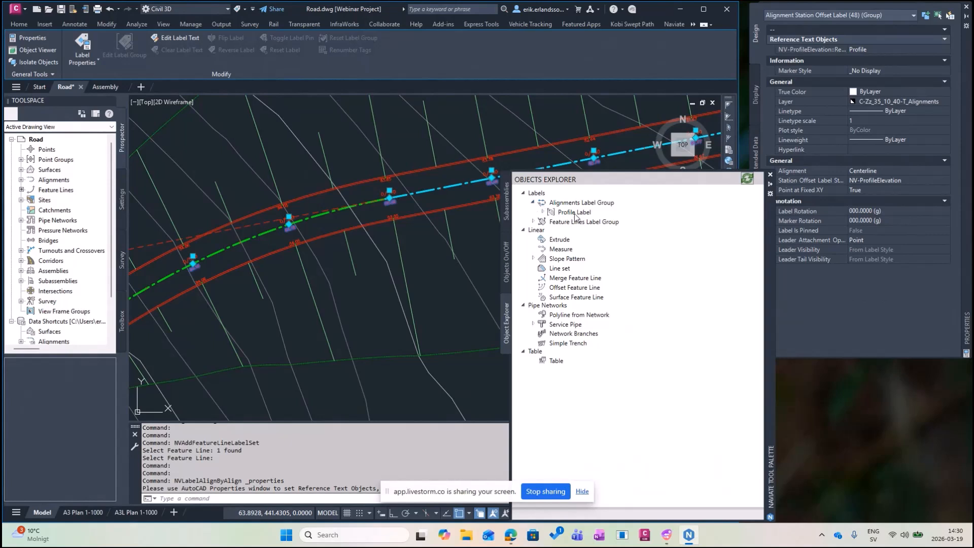
{"action": "left_click", "coordinate": [534, 221]}
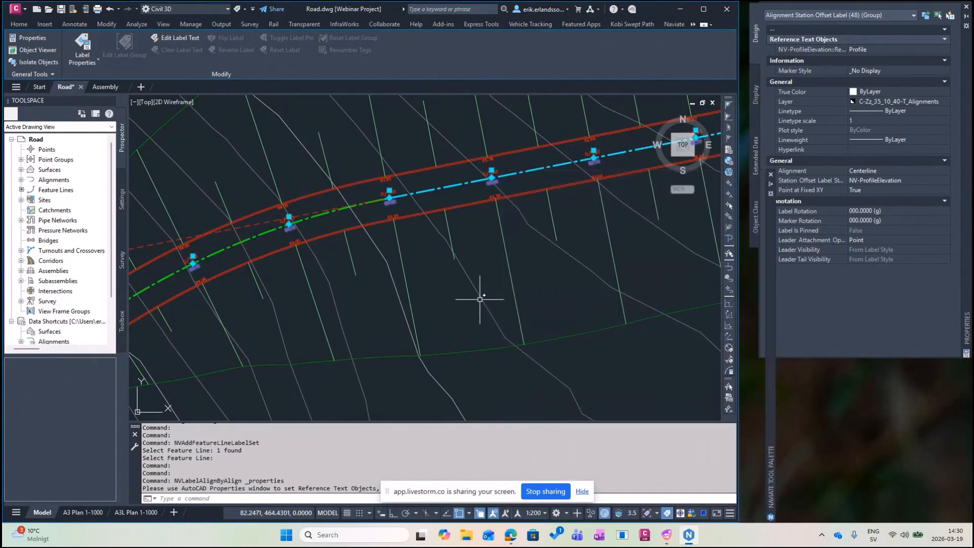
{"action": "middle_click_drag", "start_coordinate": [473, 287], "coordinate": [467, 298]}
Hide the surface contours and the Centerline alignment in Objects On/Off.
{"action": "key", "text": "Escape"}
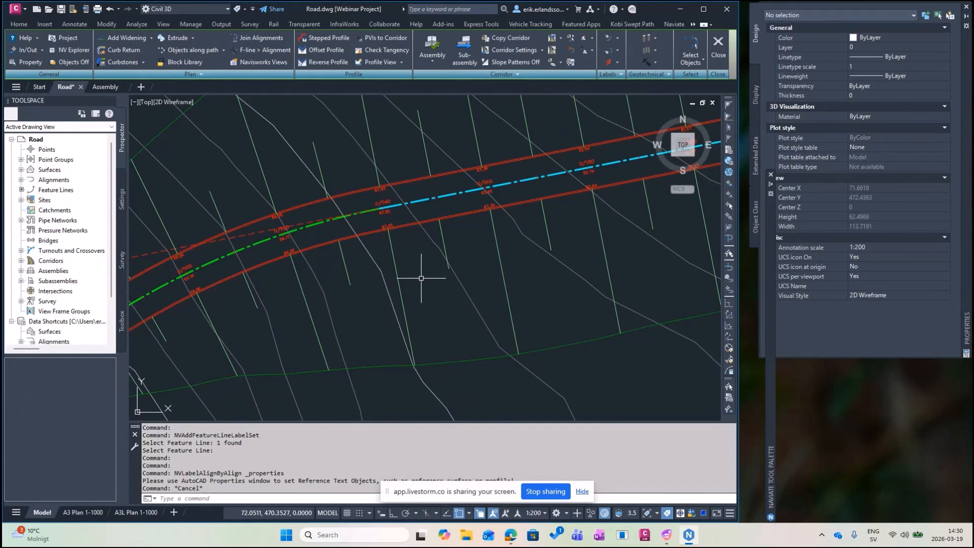
{"action": "scroll", "coordinate": [295, 294], "scroll_direction": "down", "scroll_amount": 5}
{"action": "mouse_move", "coordinate": [771, 289]}
{"action": "left_click", "coordinate": [506, 271]}
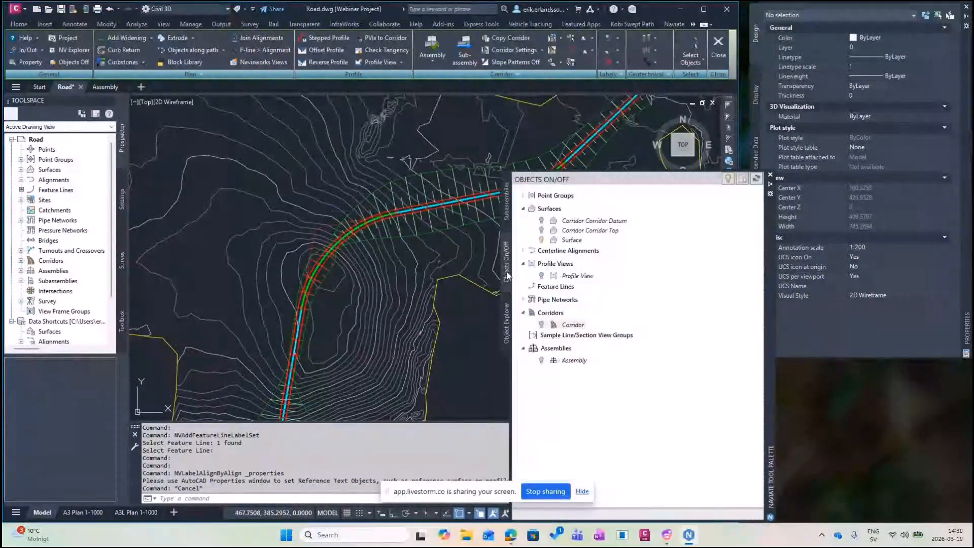
{"action": "left_click", "coordinate": [541, 239]}
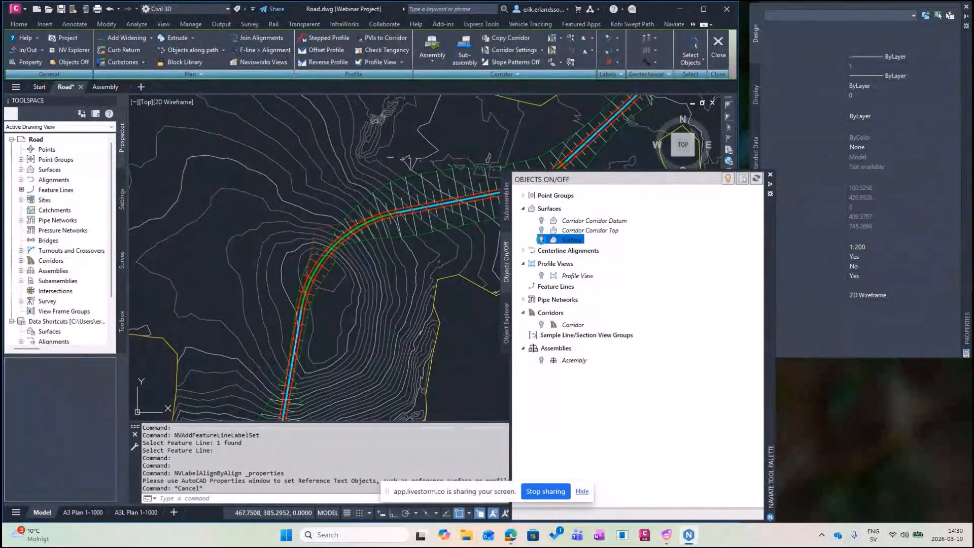
{"action": "left_click", "coordinate": [524, 250]}
{"action": "left_click", "coordinate": [541, 262]}
{"action": "left_click", "coordinate": [541, 262]}
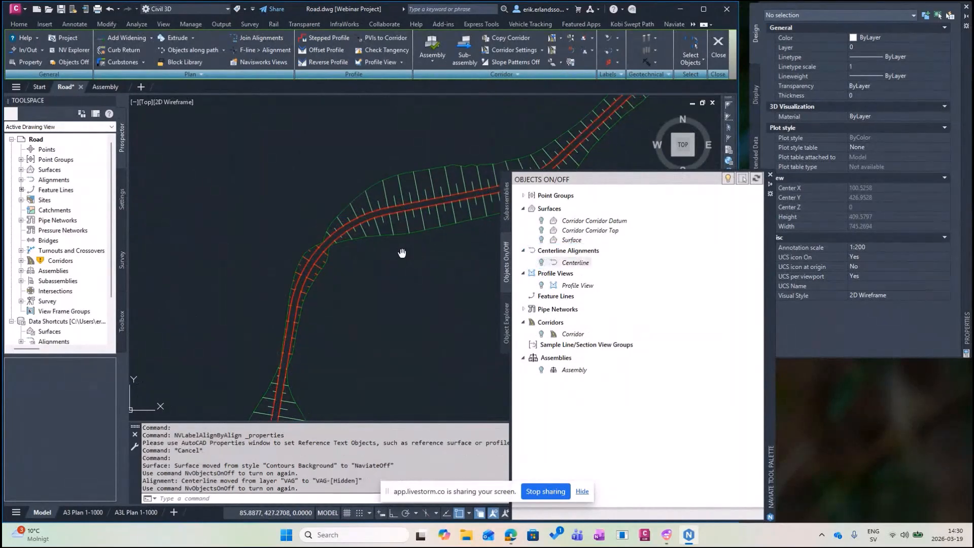
Open the window-selected road corridor in the Object Viewer and tilt the view.
{"action": "left_click", "coordinate": [268, 130]}
{"action": "left_click", "coordinate": [499, 370]}
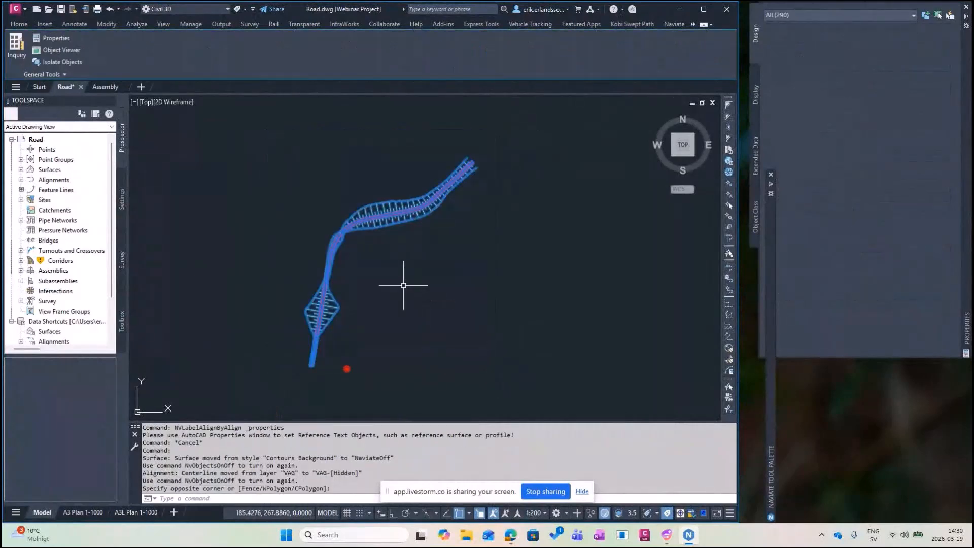
{"action": "right_click", "coordinate": [405, 283]}
{"action": "left_click", "coordinate": [437, 391]}
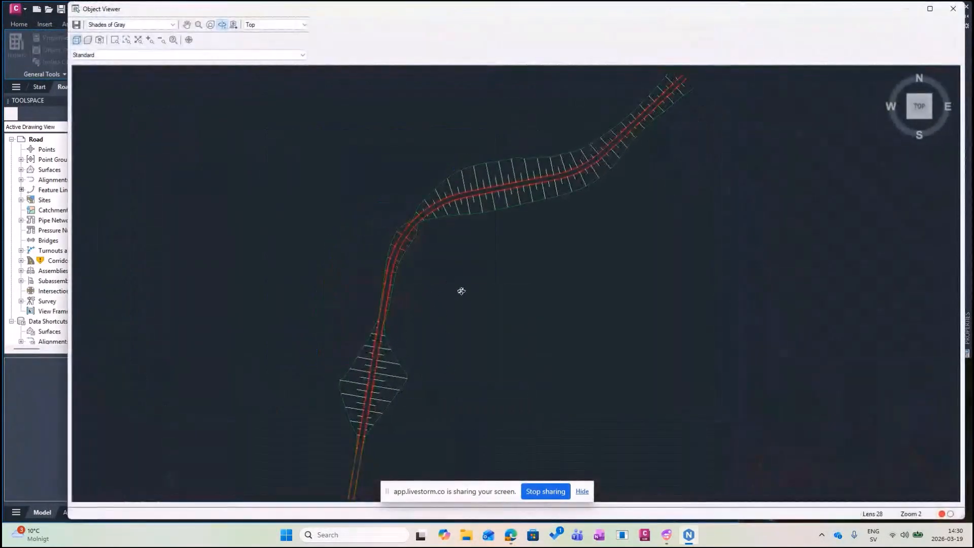
{"action": "left_click_drag", "start_coordinate": [461, 291], "coordinate": [442, 266]}
Zoom in on the corridor in the Object Viewer, then close the viewer.
{"action": "scroll", "coordinate": [465, 257], "scroll_direction": "up", "scroll_amount": 2}
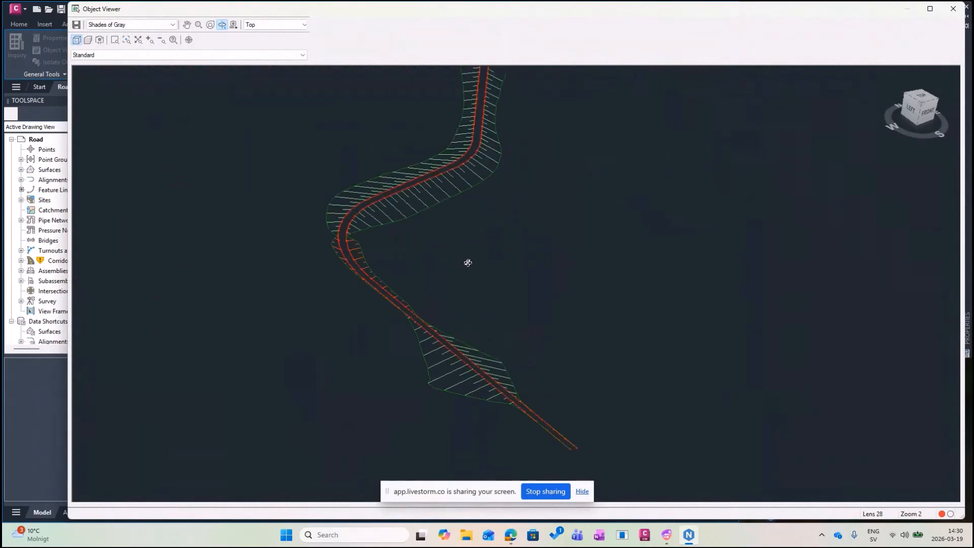
{"action": "scroll", "coordinate": [387, 374], "scroll_direction": "up", "scroll_amount": 5}
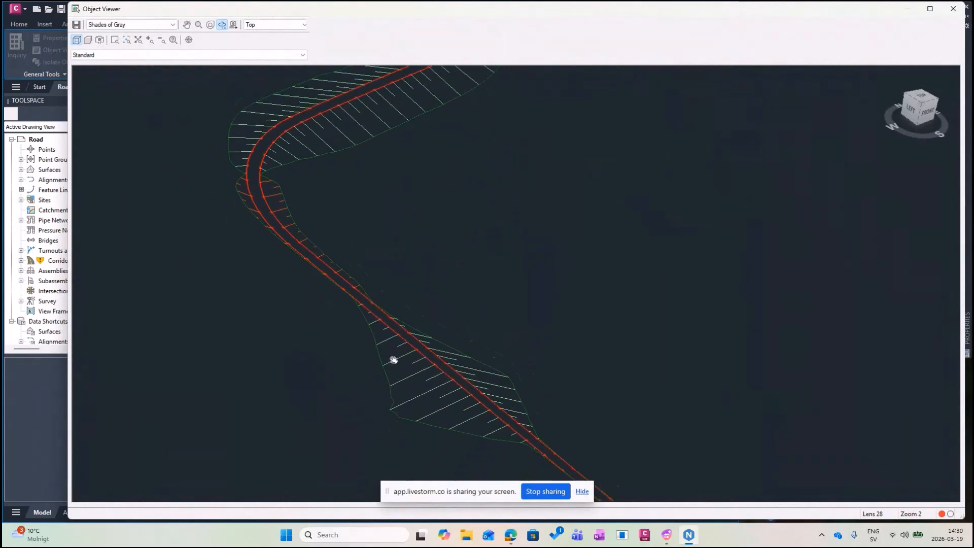
{"action": "scroll", "coordinate": [401, 336], "scroll_direction": "up", "scroll_amount": 6}
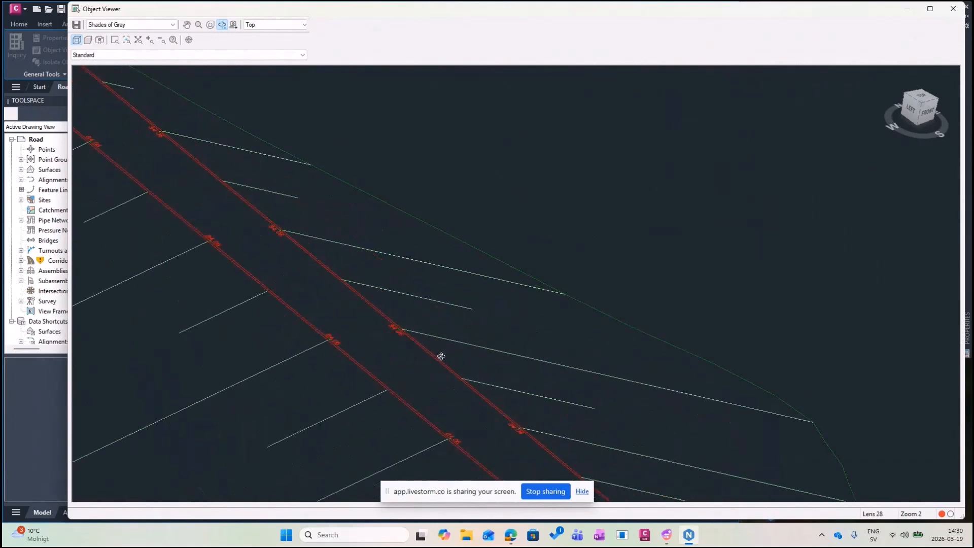
{"action": "left_click", "coordinate": [952, 9]}
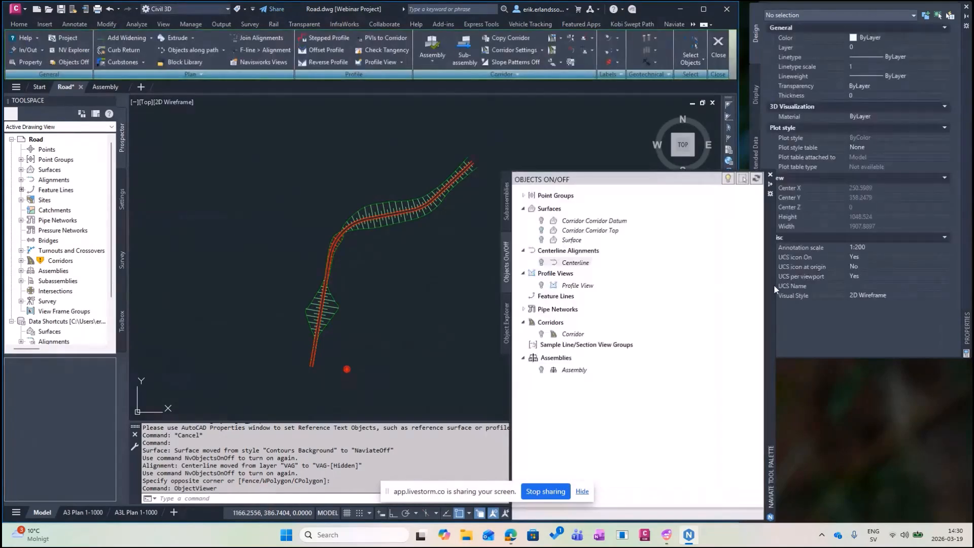
Turn the Centerline alignment back on and save Road.dwg.
{"action": "left_click", "coordinate": [561, 269]}
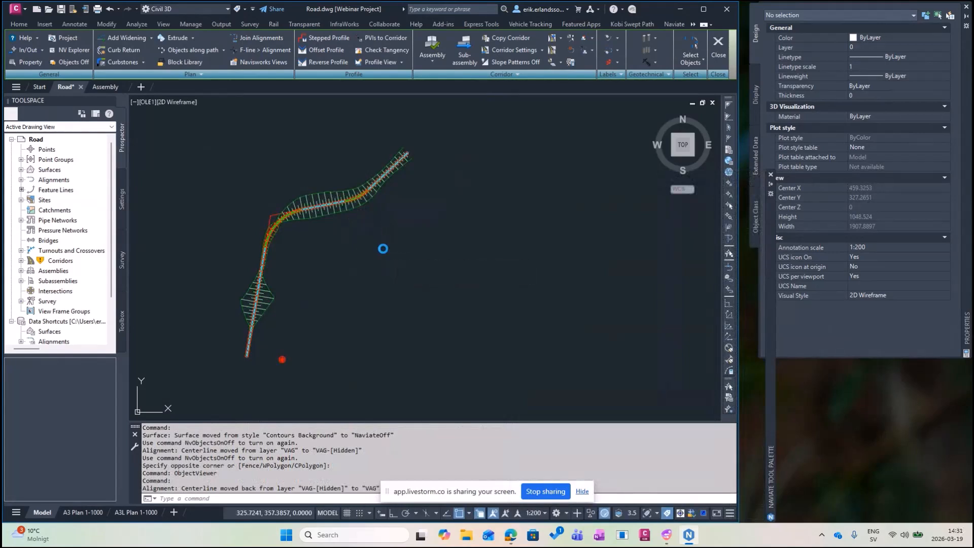
{"action": "key", "text": "ctrl+s"}
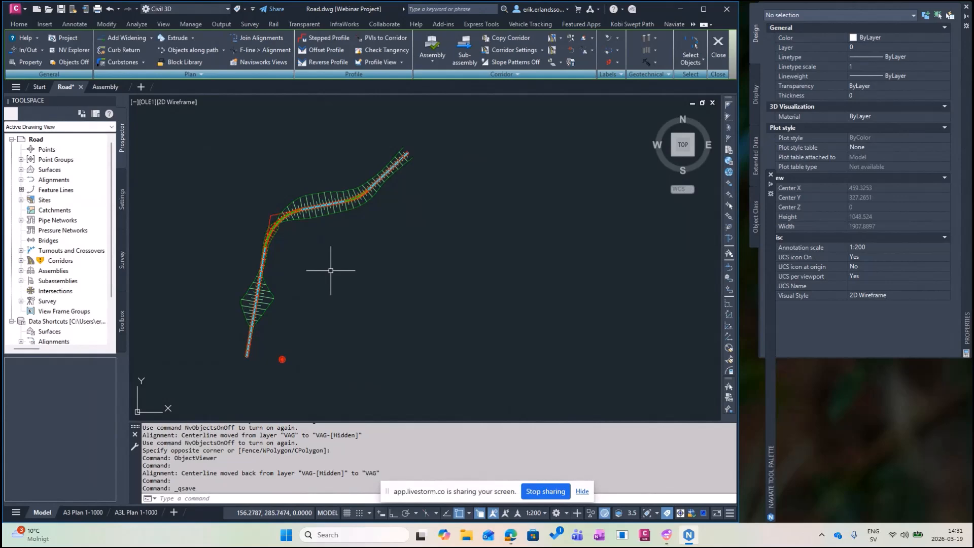
Select the Centerline alignment, then pick an option from the Corridors context menu.
{"action": "scroll", "coordinate": [256, 218], "scroll_direction": "up", "scroll_amount": 5}
{"action": "left_click", "coordinate": [288, 192]}
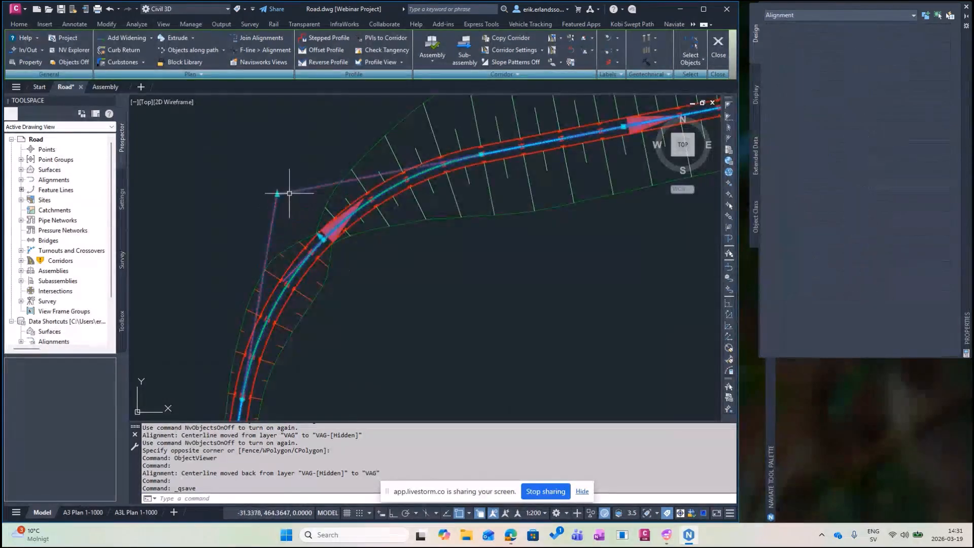
{"action": "scroll", "coordinate": [289, 193], "scroll_direction": "up", "scroll_amount": 2}
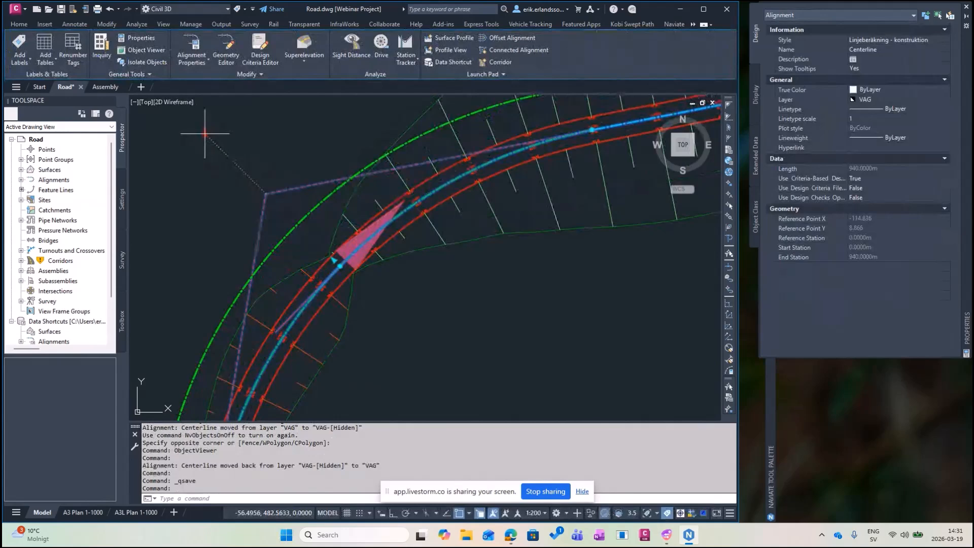
{"action": "key", "text": "Escape"}
{"action": "right_click", "coordinate": [60, 260]}
{"action": "left_click", "coordinate": [97, 281]}
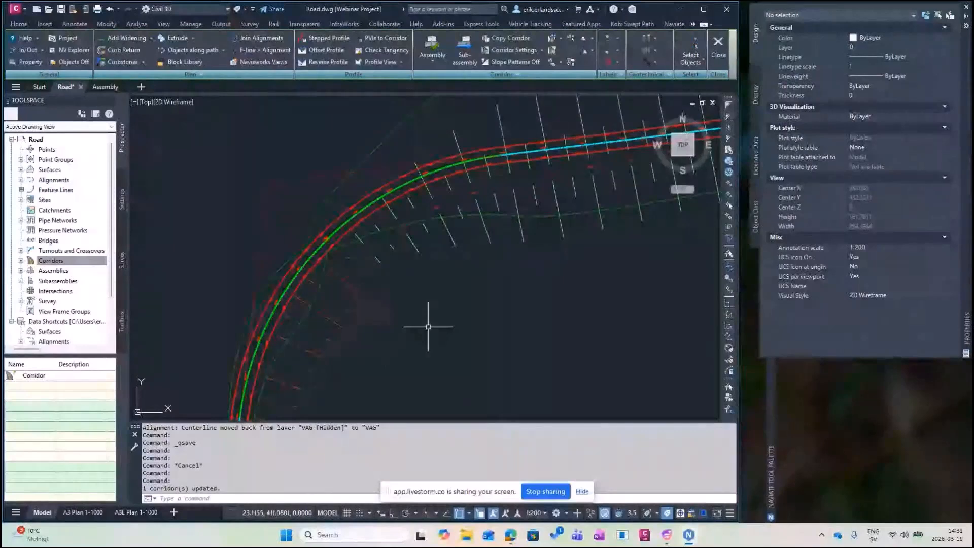
Stretch the Centerline's upper-right end grip further along the road into a new curve.
{"action": "mouse_move", "coordinate": [660, 190]}
{"action": "middle_mouse_down"}
{"action": "mouse_move", "coordinate": [530, 252]}
{"action": "mouse_move", "coordinate": [350, 307]}
{"action": "middle_mouse_up"}
{"action": "scroll", "coordinate": [350, 307], "scroll_direction": "down", "scroll_amount": 3}
{"action": "scroll", "coordinate": [557, 149], "scroll_direction": "up", "scroll_amount": 4}
{"action": "scroll", "coordinate": [551, 147], "scroll_direction": "up", "scroll_amount": 2}
{"action": "left_click", "coordinate": [547, 155]}
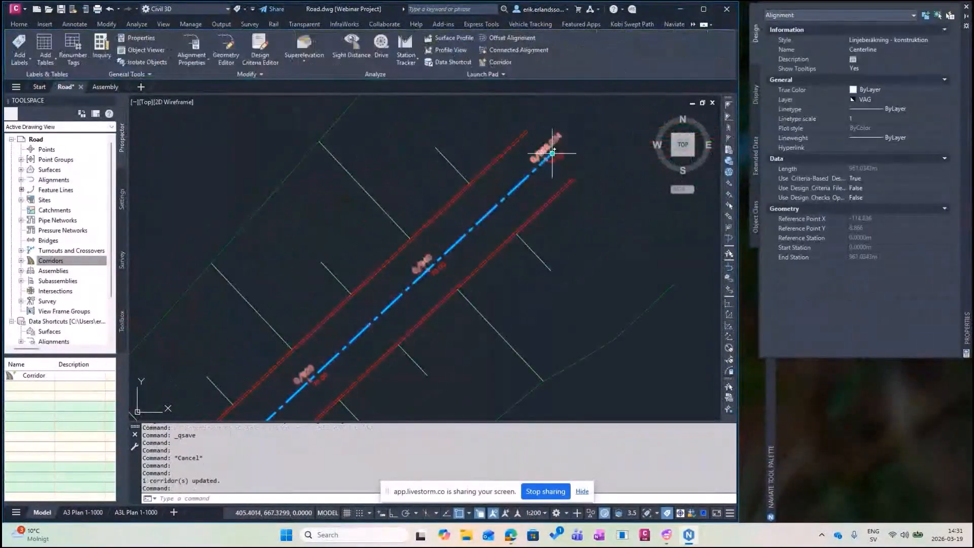
{"action": "left_click", "coordinate": [552, 153]}
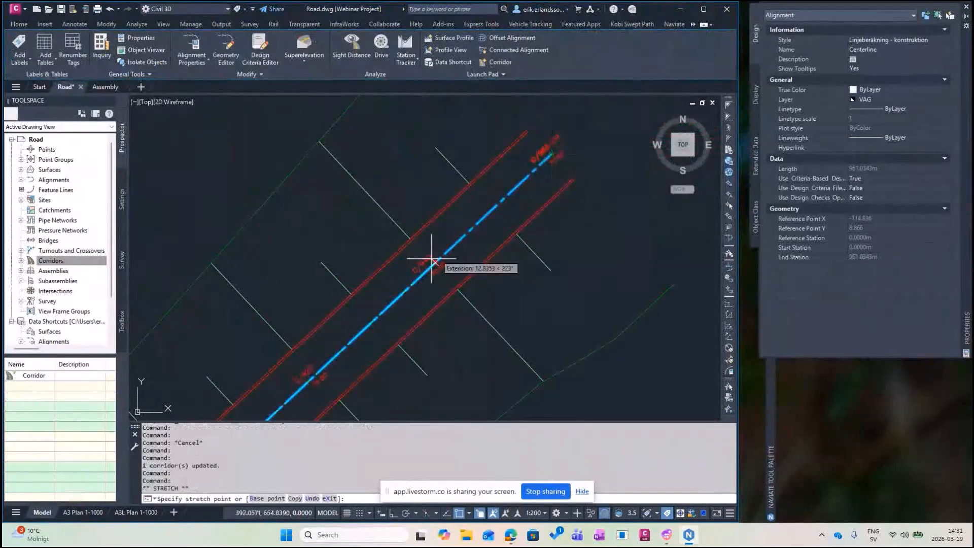
{"action": "scroll", "coordinate": [417, 271], "scroll_direction": "up", "scroll_amount": 4}
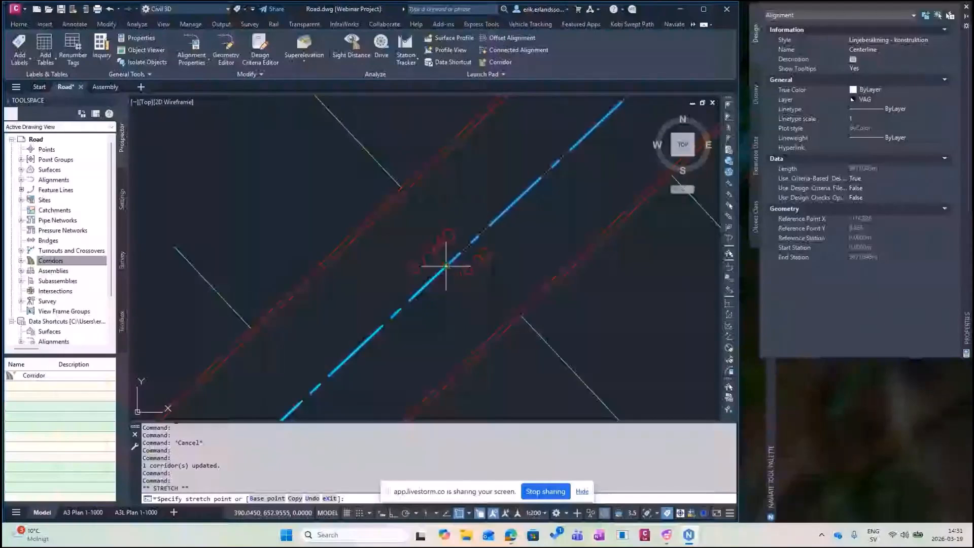
{"action": "left_click", "coordinate": [446, 265]}
Zoom out to review the corridor rebuilt out to the alignment's new end.
{"action": "scroll", "coordinate": [429, 275], "scroll_direction": "down", "scroll_amount": 4}
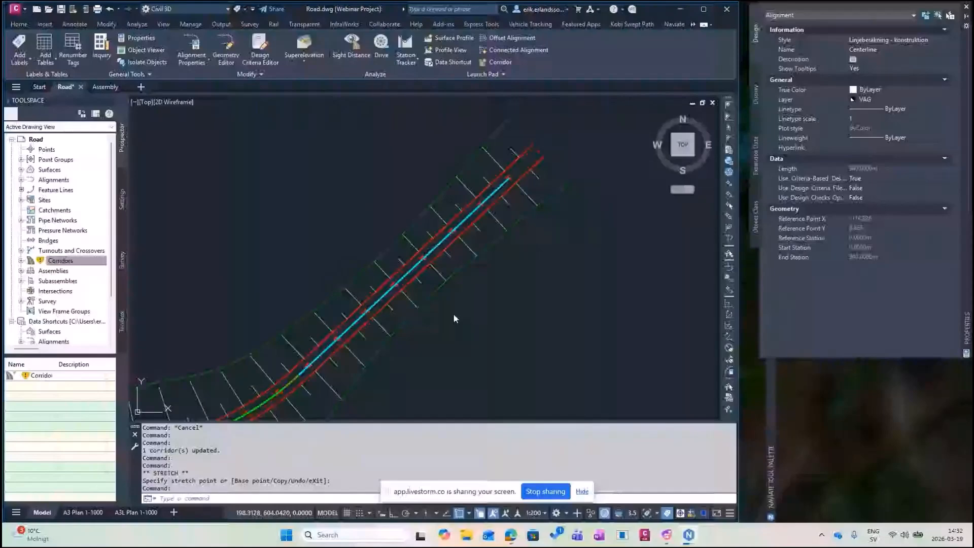
{"action": "scroll", "coordinate": [452, 312], "scroll_direction": "down", "scroll_amount": 3}
{"action": "middle_click_drag", "start_coordinate": [453, 313], "coordinate": [537, 192]}
{"action": "middle_click_drag", "start_coordinate": [484, 246], "coordinate": [527, 175]}
{"action": "scroll", "coordinate": [527, 175], "scroll_direction": "down", "scroll_amount": 2}
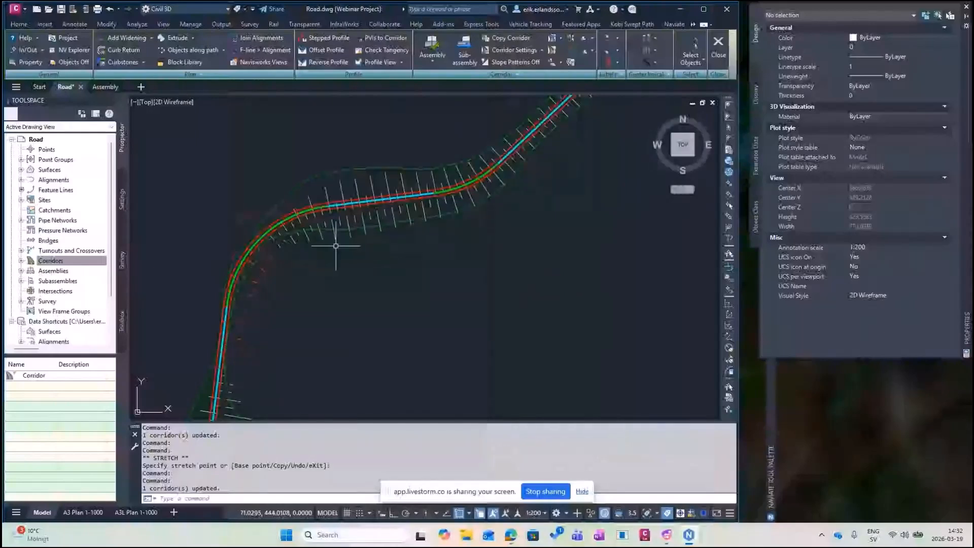
Regenerate all 188 Naviate slope patterns with Update all in Objects Explorer.
{"action": "left_click", "coordinate": [675, 24]}
{"action": "left_click", "coordinate": [421, 62]}
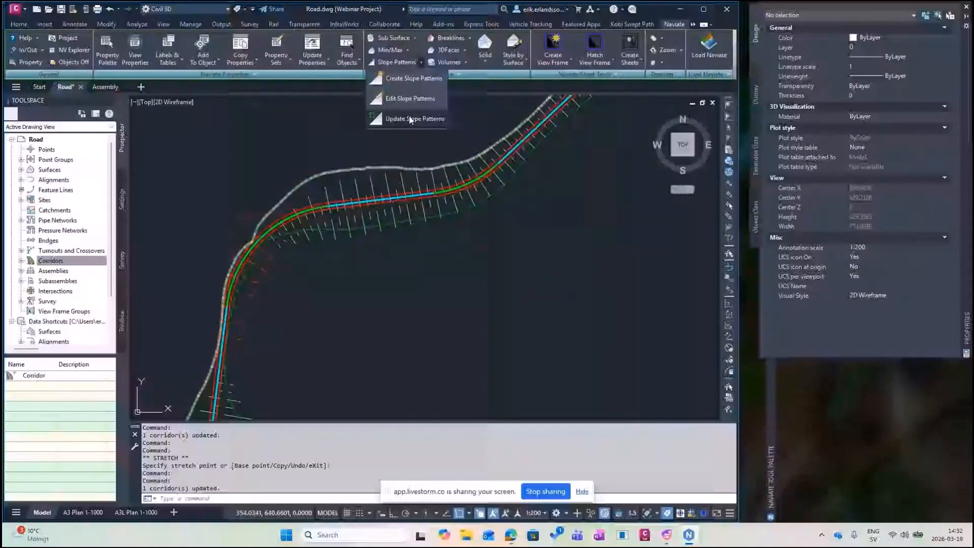
{"action": "left_click", "coordinate": [411, 118]}
{"action": "scroll", "coordinate": [404, 162], "scroll_direction": "down", "scroll_amount": 5}
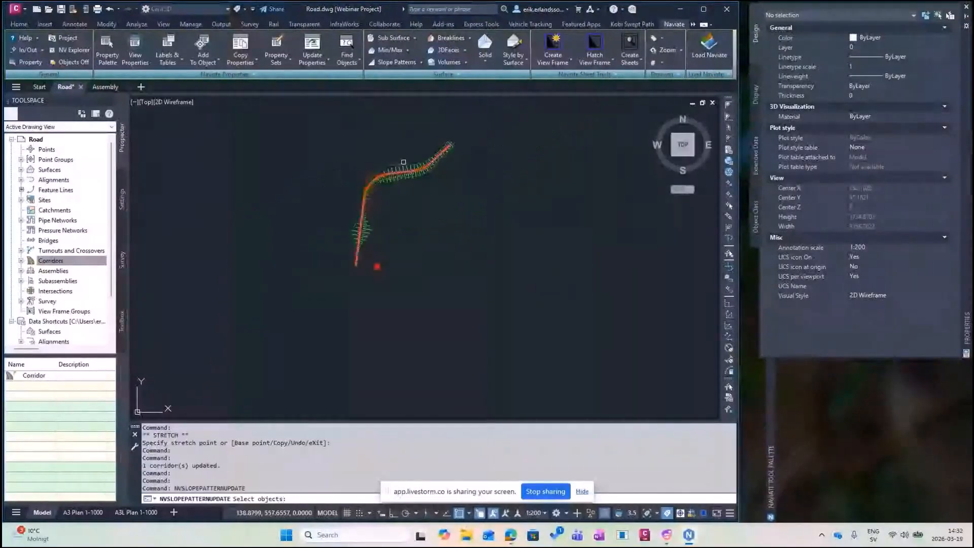
{"action": "key", "text": "Escape"}
{"action": "mouse_move", "coordinate": [771, 375]}
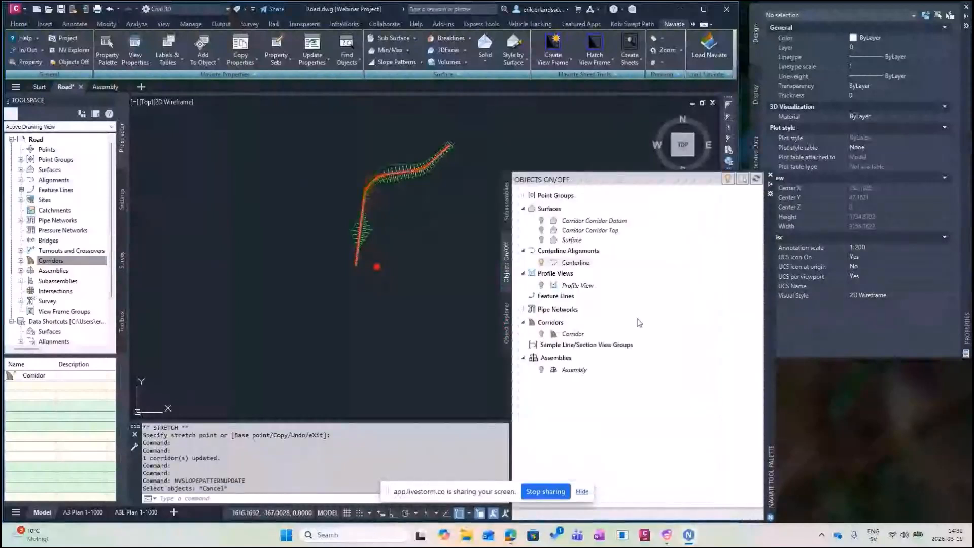
{"action": "left_click", "coordinate": [508, 325]}
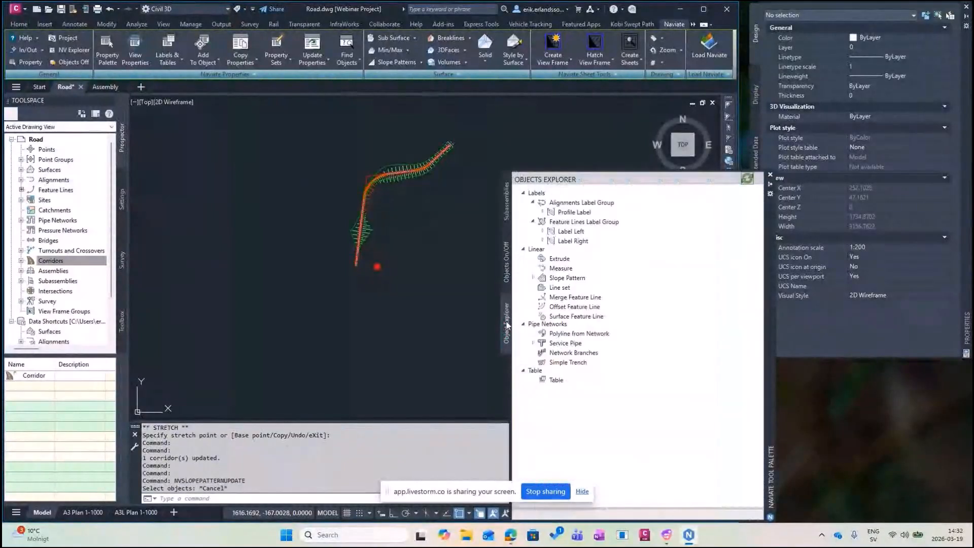
{"action": "right_click", "coordinate": [568, 279]}
{"action": "left_click", "coordinate": [596, 288]}
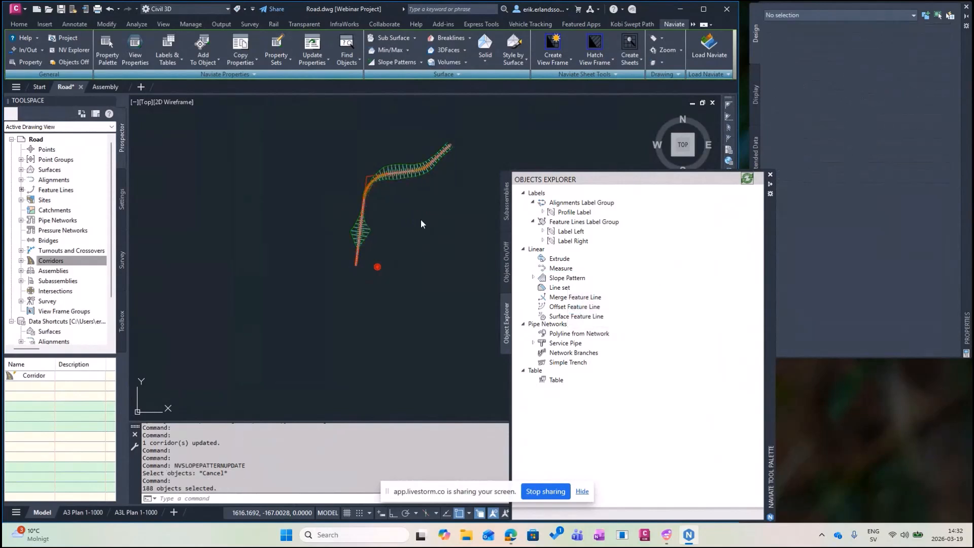
{"action": "scroll", "coordinate": [392, 175], "scroll_direction": "up", "scroll_amount": 5}
{"action": "scroll", "coordinate": [393, 175], "scroll_direction": "up", "scroll_amount": 6}
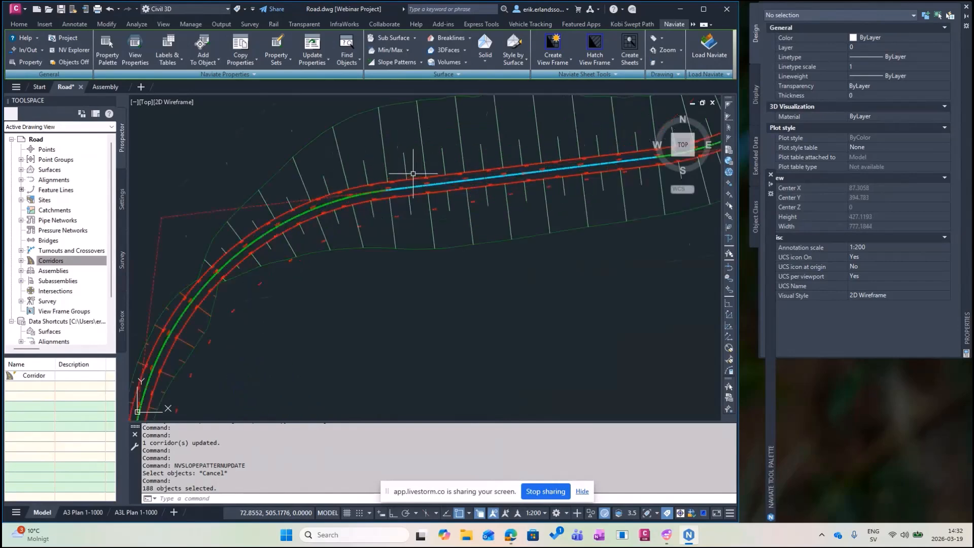
{"action": "middle_click_drag", "start_coordinate": [441, 203], "coordinate": [407, 216]}
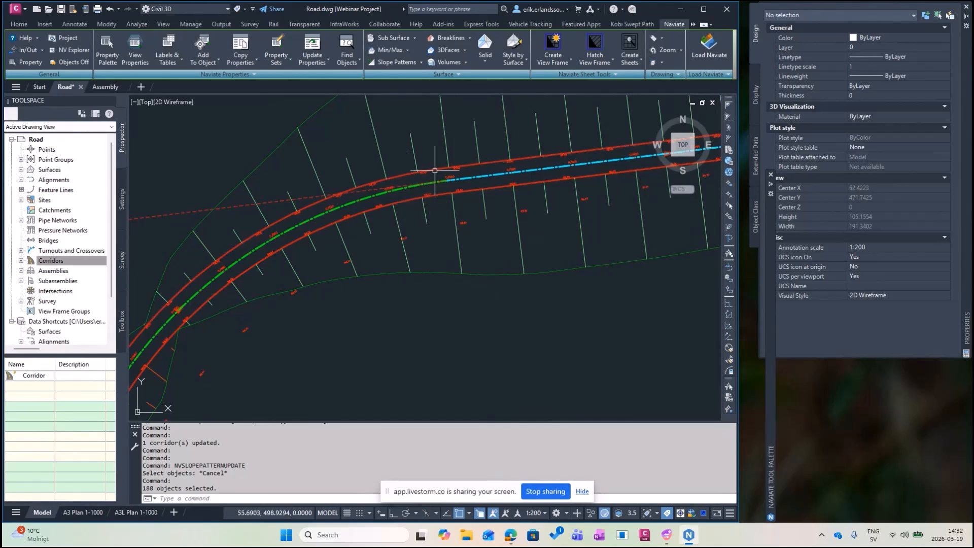
{"action": "middle_click_drag", "start_coordinate": [507, 157], "coordinate": [317, 223]}
{"action": "middle_click_drag", "start_coordinate": [463, 163], "coordinate": [347, 201]}
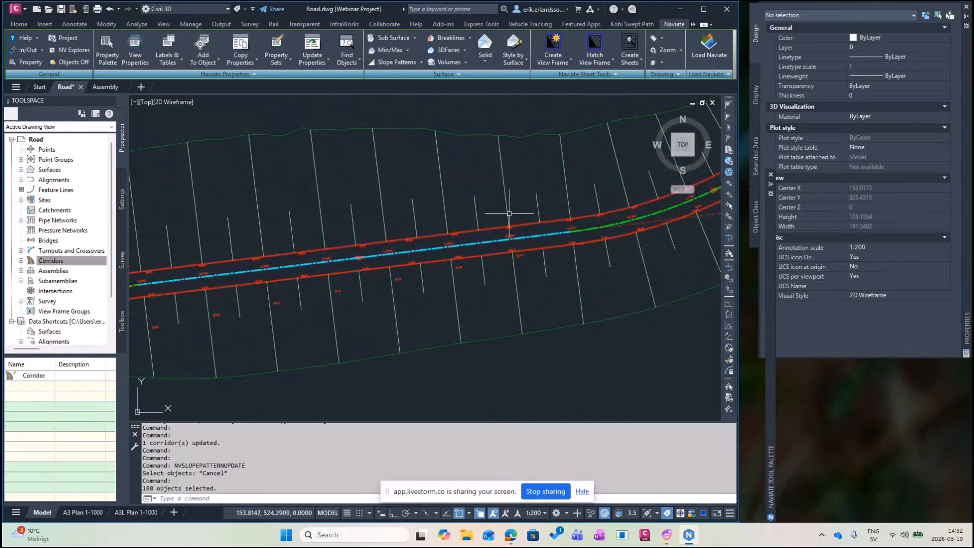
{"action": "mouse_move", "coordinate": [772, 392]}
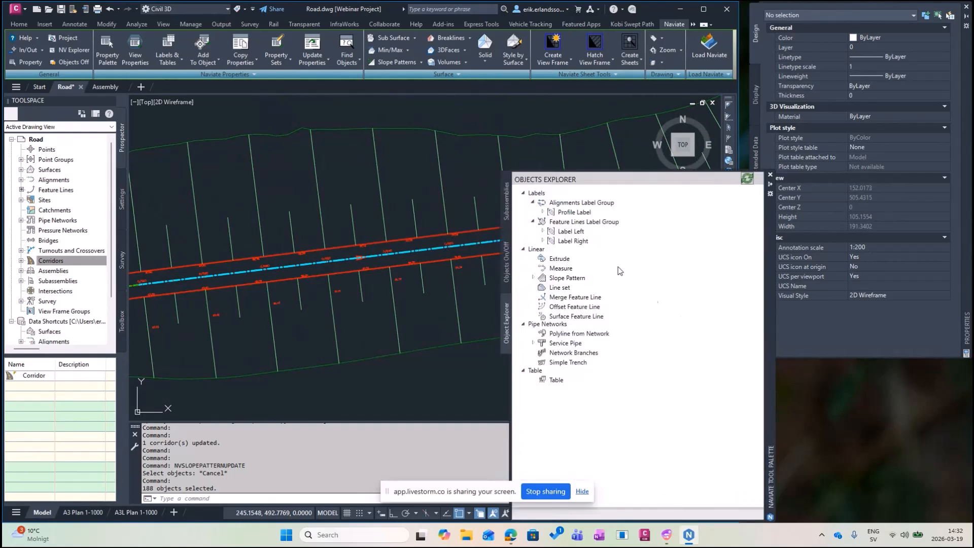
Regenerate the Label Left and Label Right sets by confirming each set's edit dialog.
{"action": "right_click", "coordinate": [569, 233]}
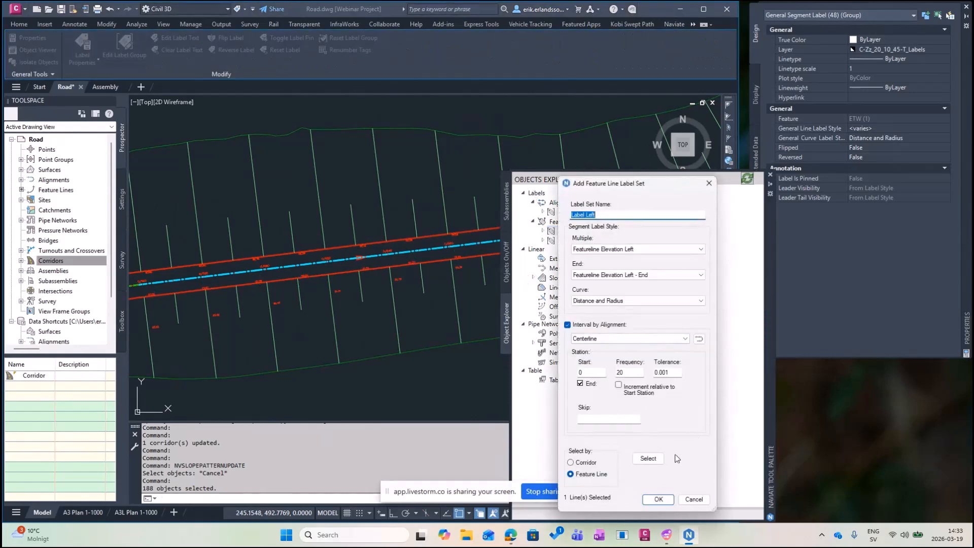
{"action": "left_click", "coordinate": [658, 499]}
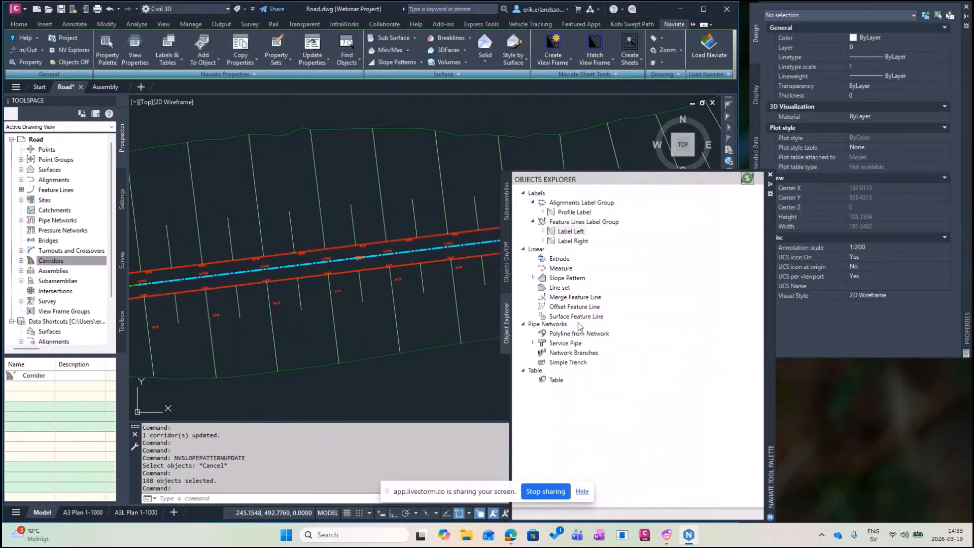
{"action": "right_click", "coordinate": [569, 242]}
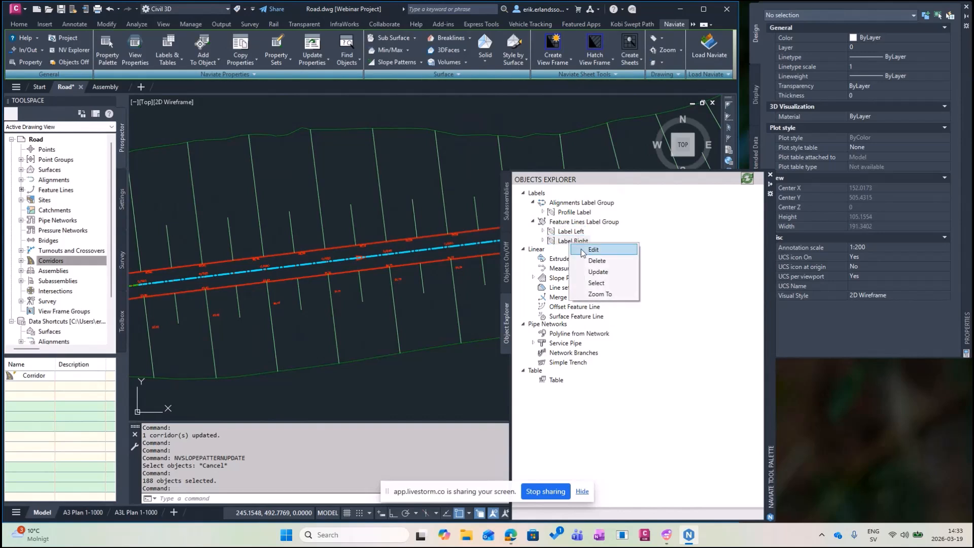
{"action": "left_click", "coordinate": [594, 249]}
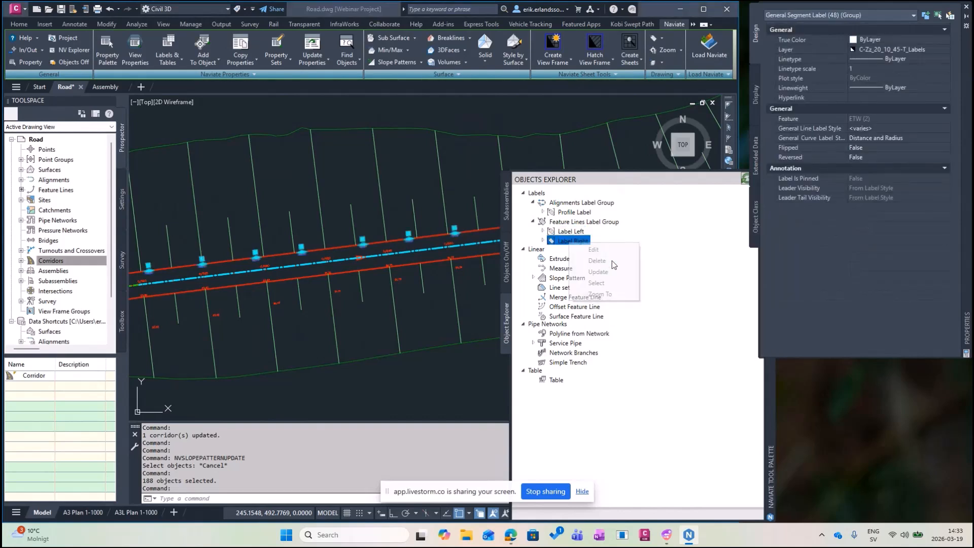
{"action": "left_click", "coordinate": [661, 502]}
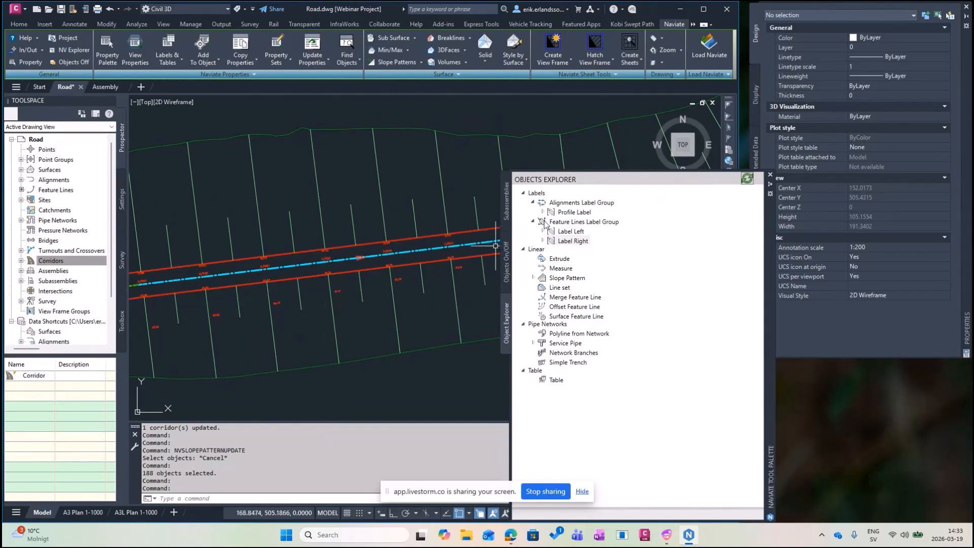
{"action": "right_click", "coordinate": [582, 215]}
Regenerate the Profile Label group at frequency 20 and zoom out over the extended Centerline.
{"action": "left_click", "coordinate": [606, 221]}
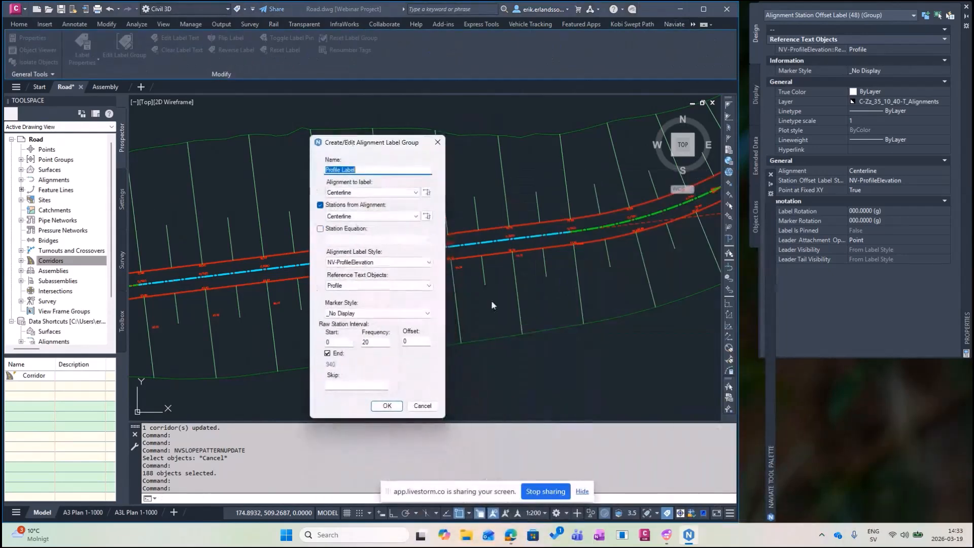
{"action": "left_click", "coordinate": [388, 406]}
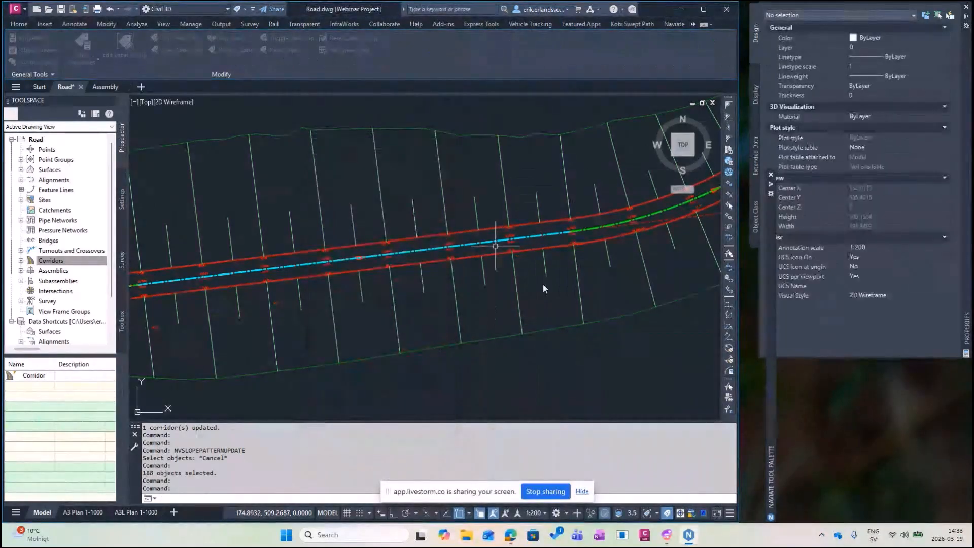
{"action": "middle_click_drag", "start_coordinate": [607, 245], "coordinate": [399, 277]}
{"action": "scroll", "coordinate": [399, 273], "scroll_direction": "down", "scroll_amount": 2}
{"action": "scroll", "coordinate": [400, 274], "scroll_direction": "down", "scroll_amount": 2}
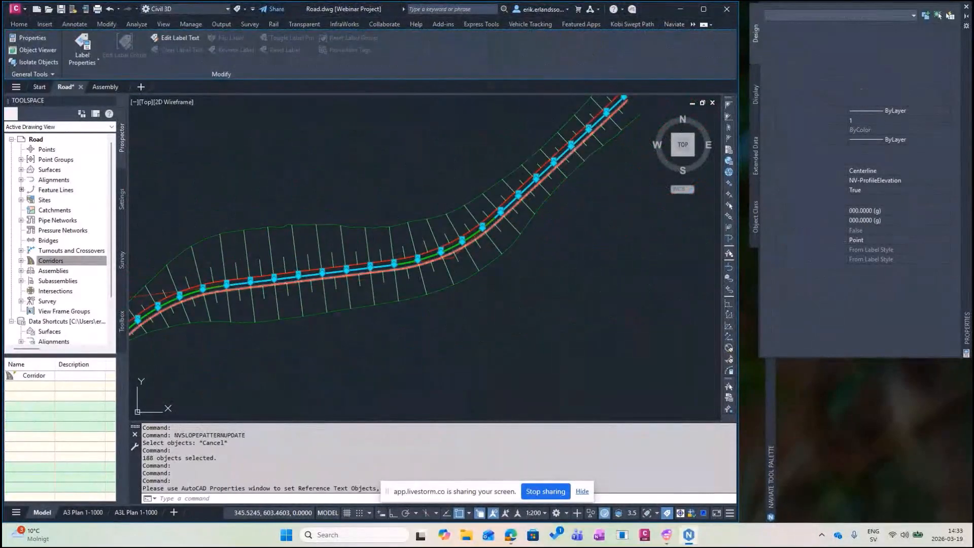
{"action": "key", "text": "Escape"}
{"action": "mouse_move", "coordinate": [441, 289]}
{"action": "middle_mouse_down"}
{"action": "mouse_move", "coordinate": [537, 189]}
{"action": "mouse_move", "coordinate": [521, 192]}
{"action": "middle_mouse_up"}
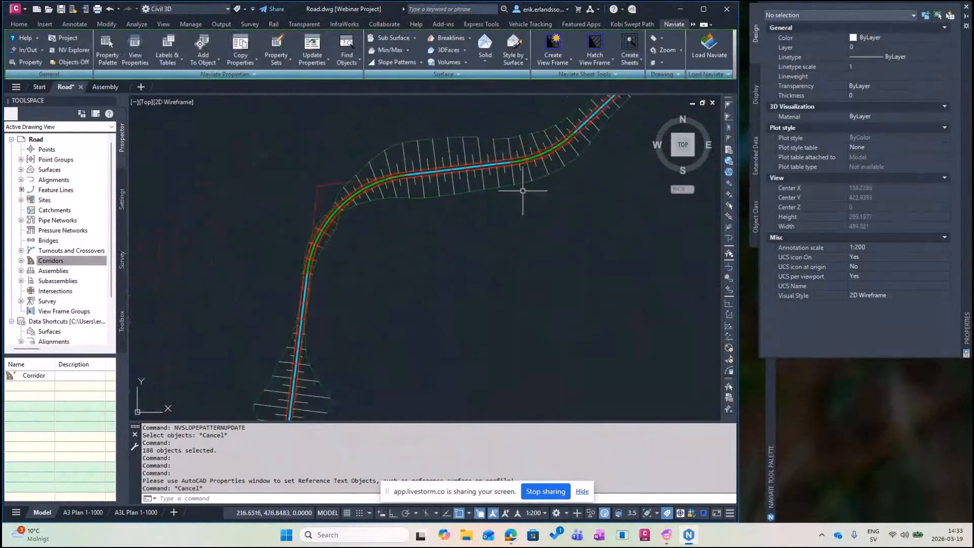
{"action": "scroll", "coordinate": [523, 192], "scroll_direction": "down", "scroll_amount": 2}
{"action": "middle_click", "coordinate": [516, 215]}
{"action": "middle_click", "coordinate": [517, 214]}
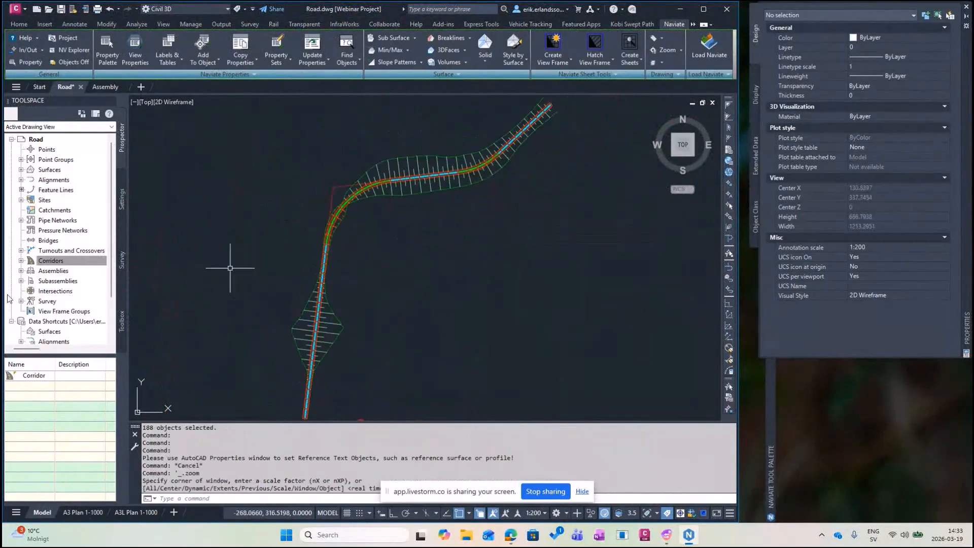